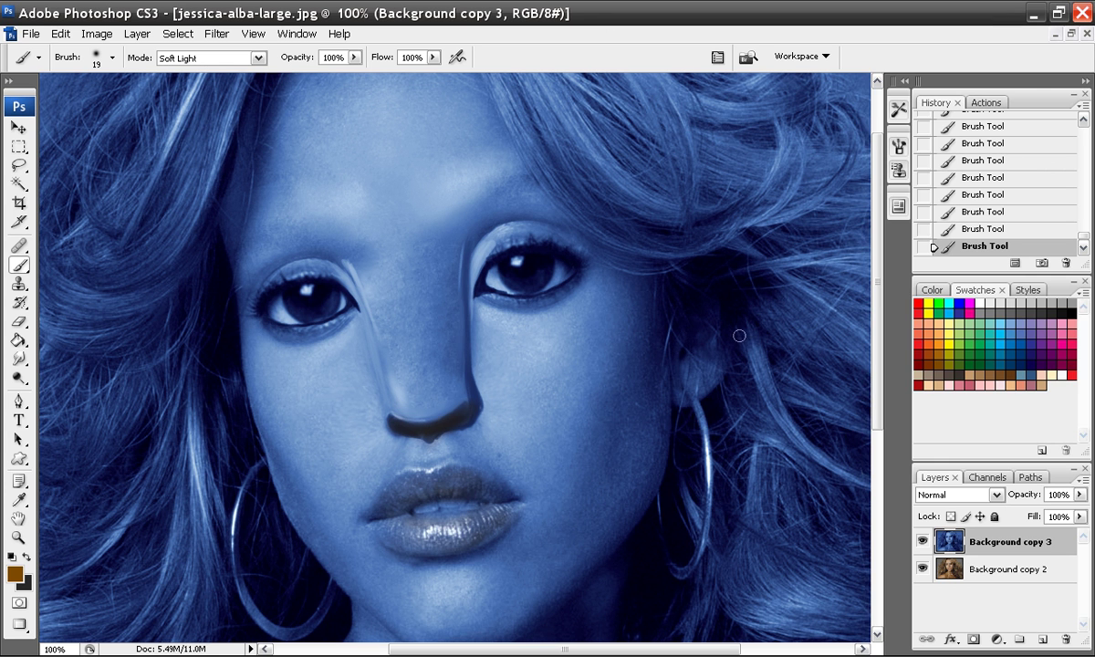
Enlarge the soft brush to 81 px and sample the light blue skin tone of the forehead as the painting colour
key("ctrl+minus")
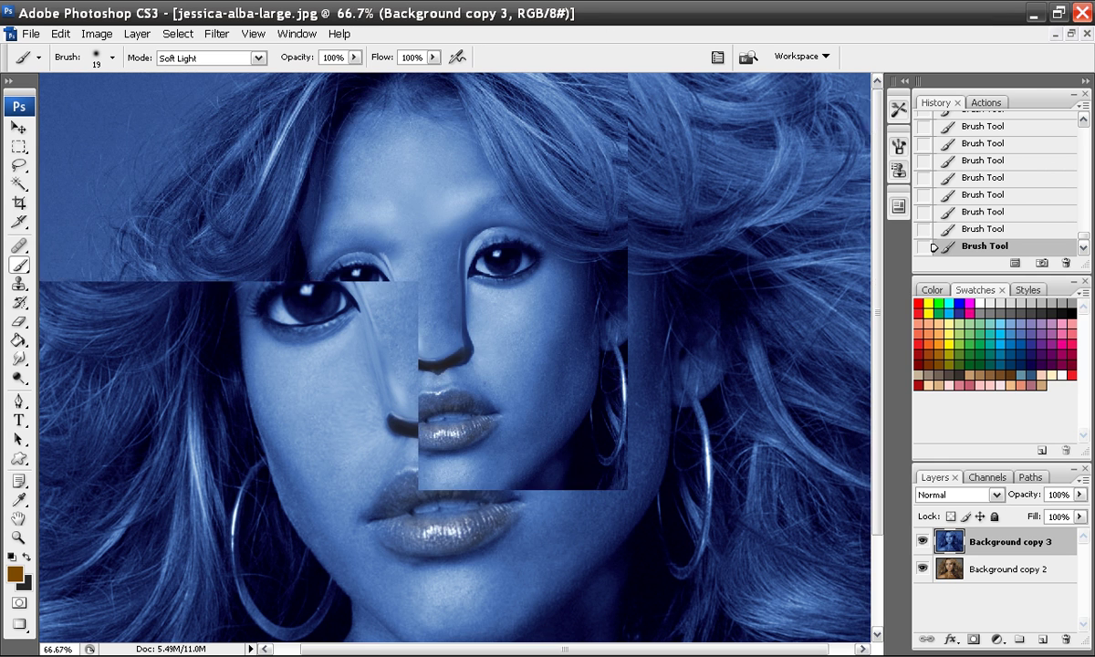
key("ctrl+minus")
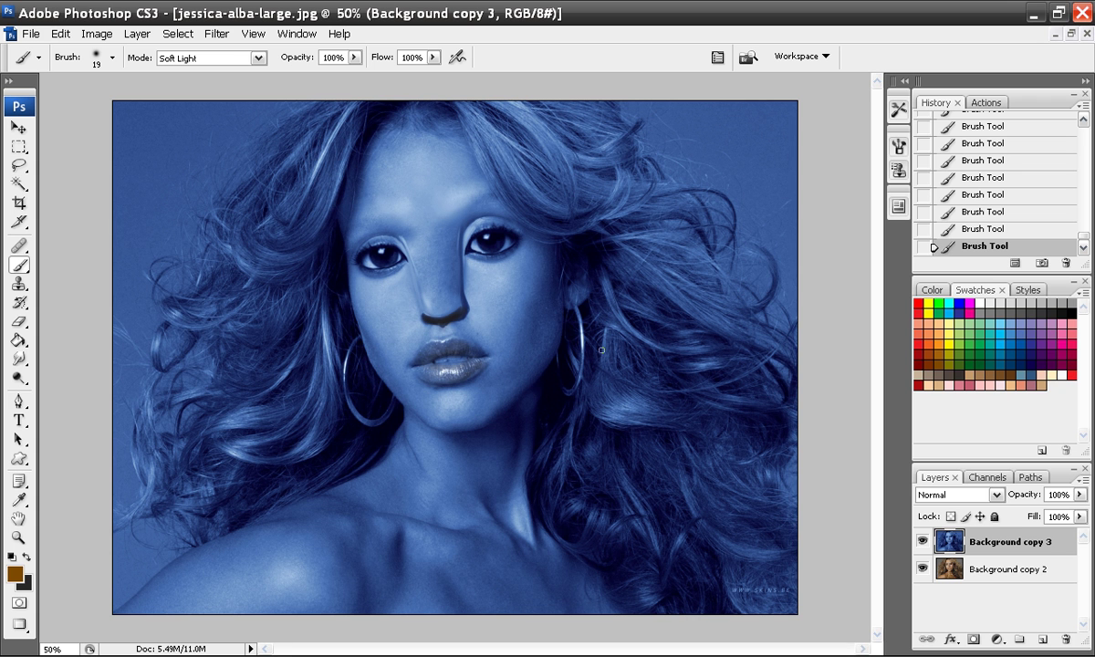
key("ctrl+plus")
key("ctrl+plus")
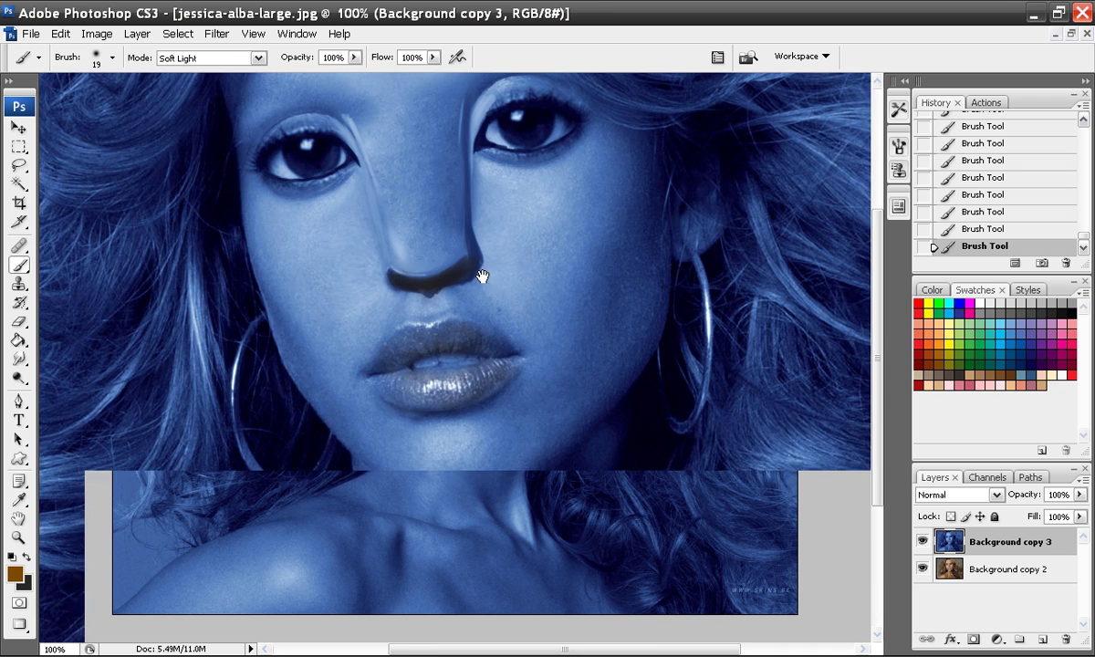
left_click_drag(482, 276, 489, 442)
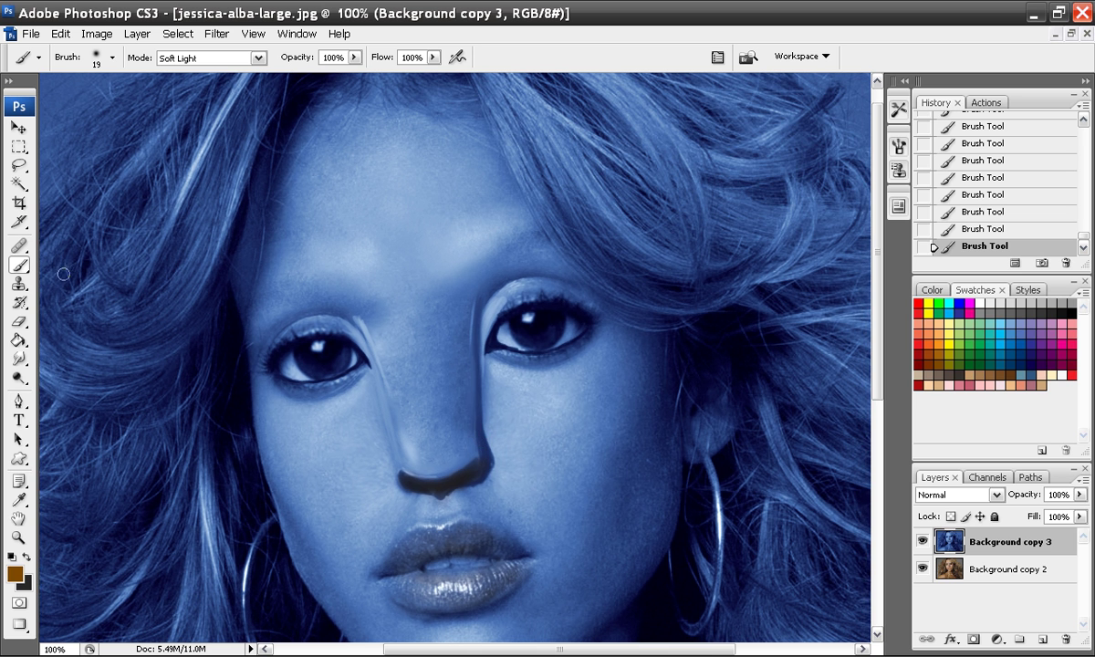
right_click(462, 308)
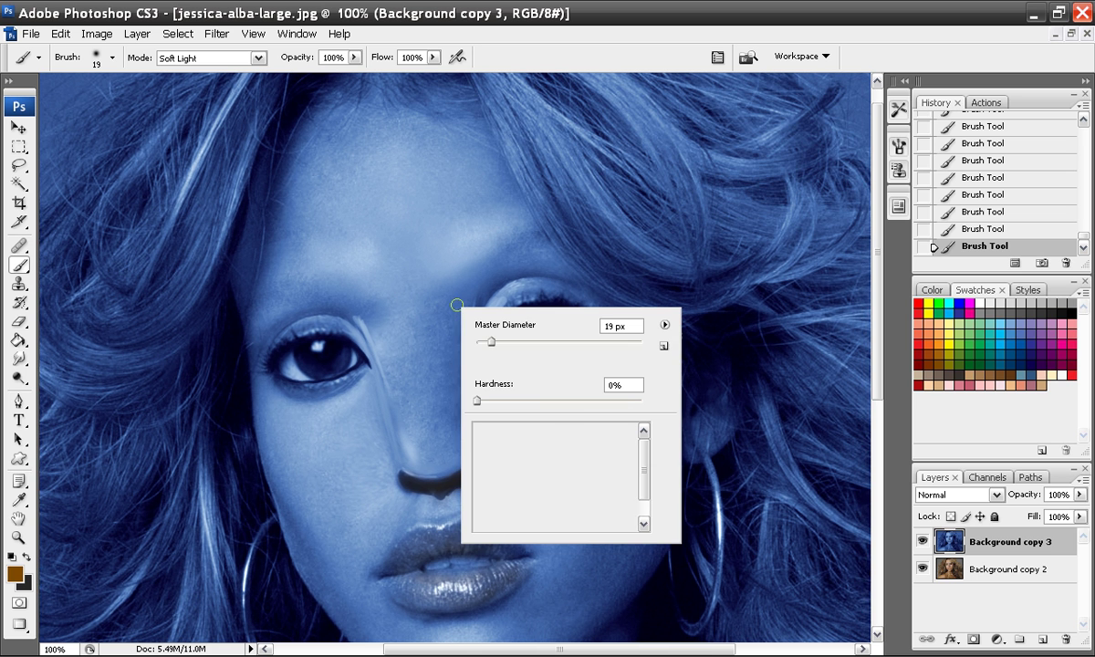
left_click(543, 342)
left_click(410, 266, "alt")
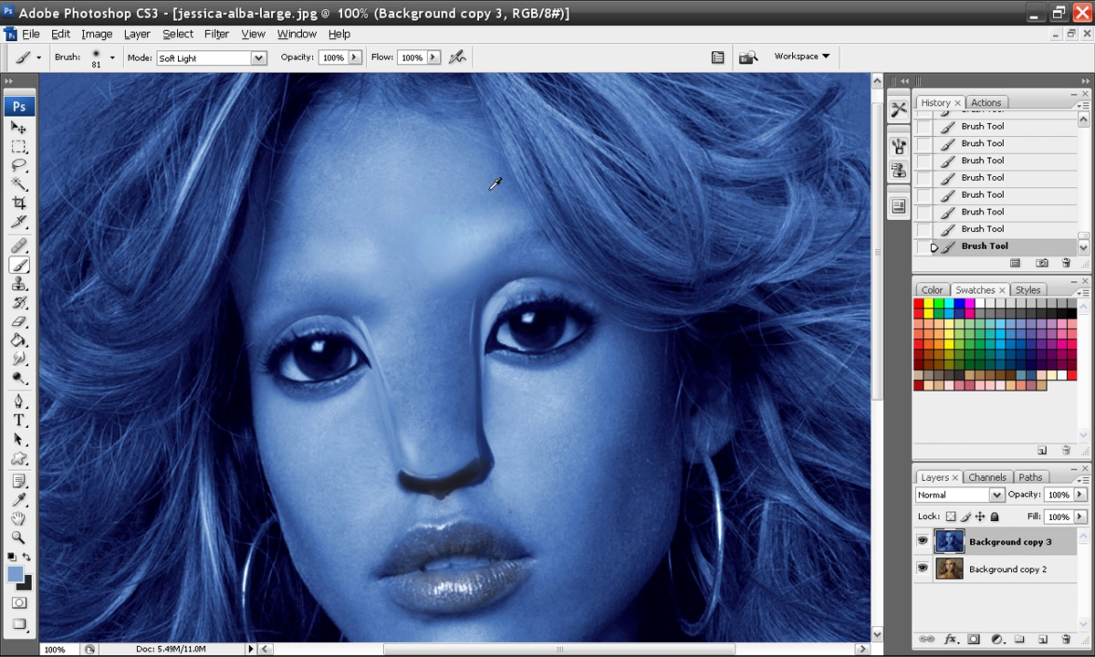
Change the brush blending mode from Soft Light to Normal
left_click(258, 57)
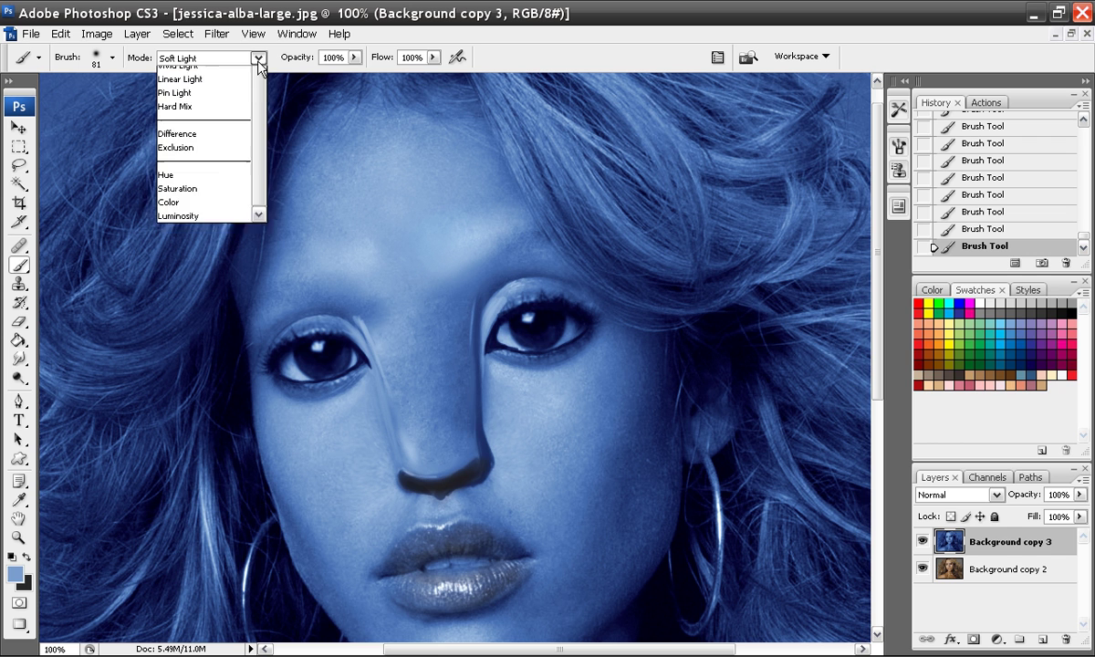
scroll(264, 135, "up", 1)
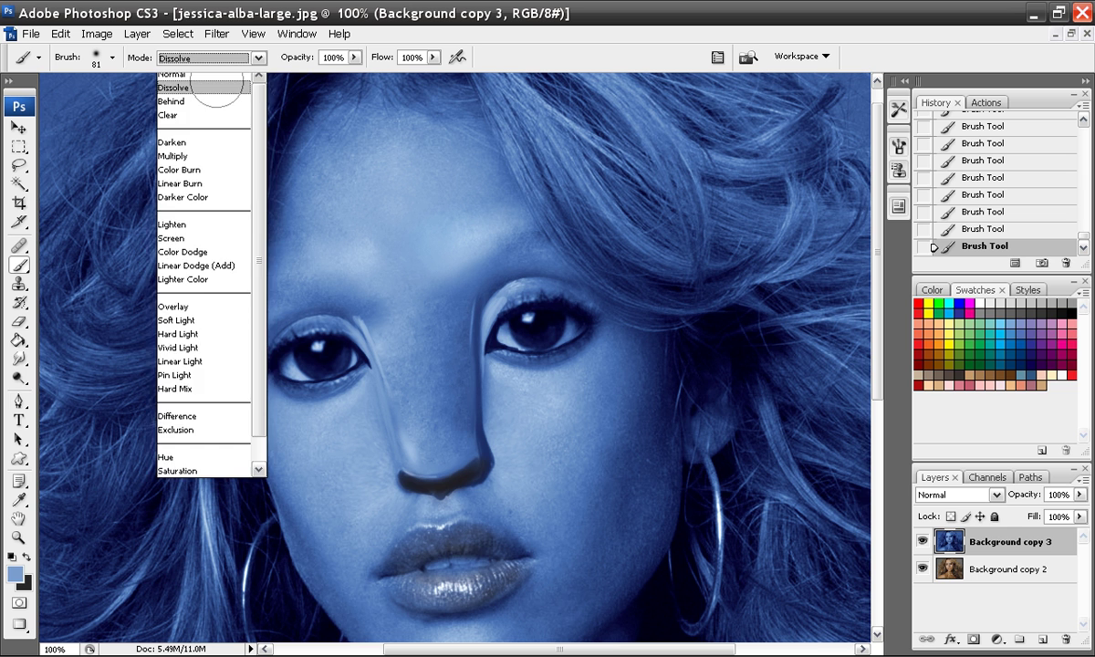
left_click(218, 87)
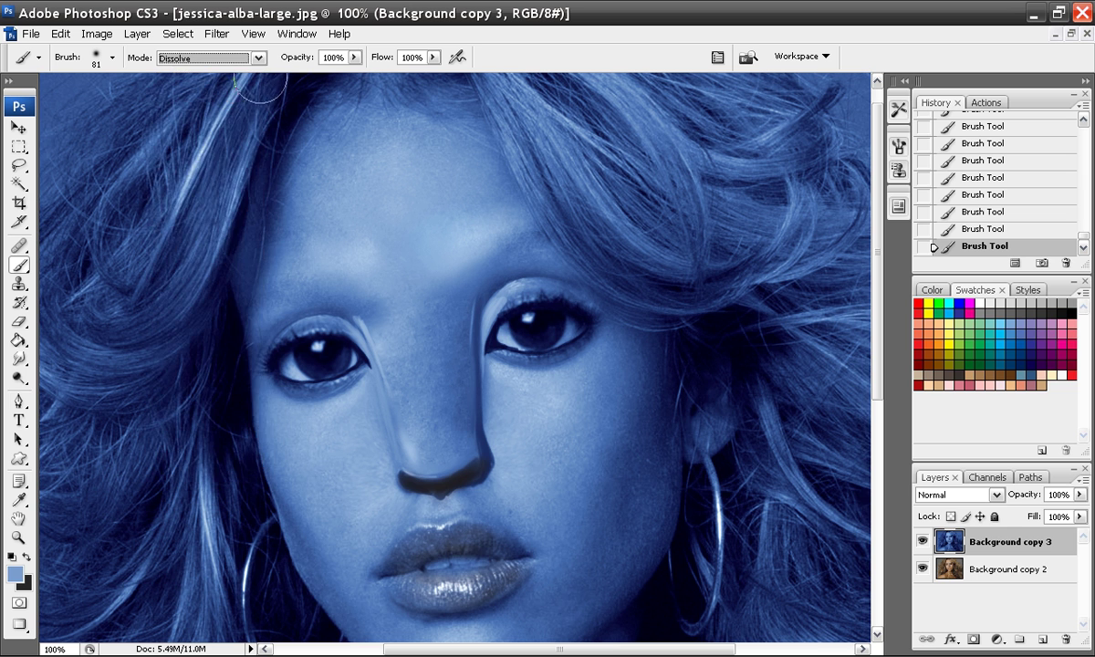
left_click(246, 58)
scroll(244, 82, "up", 6)
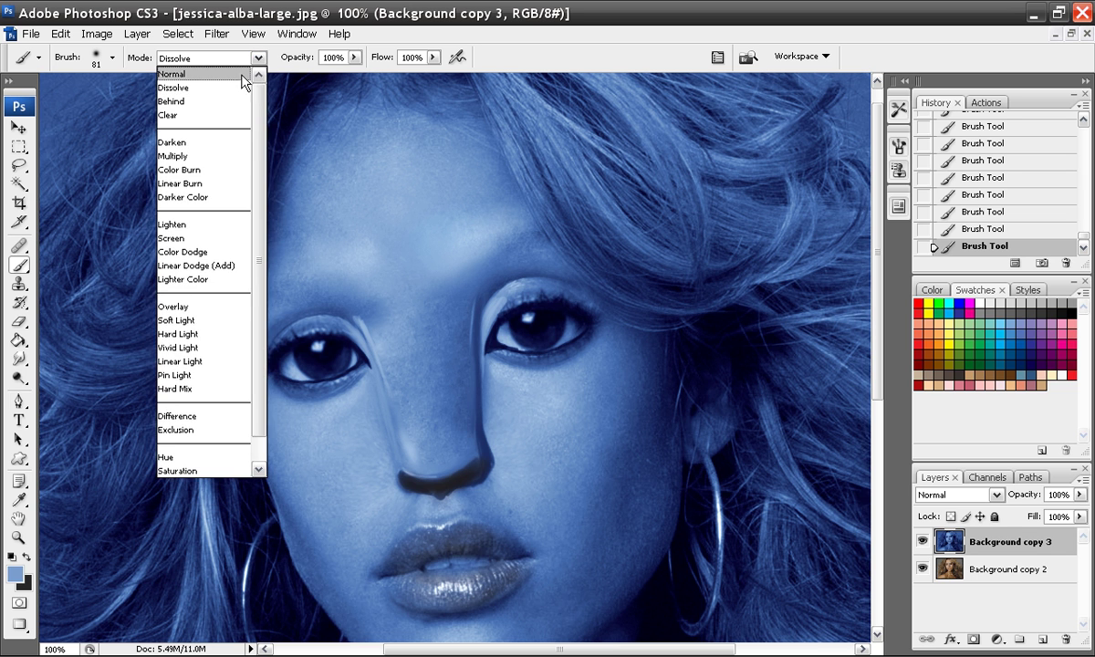
left_click(244, 74)
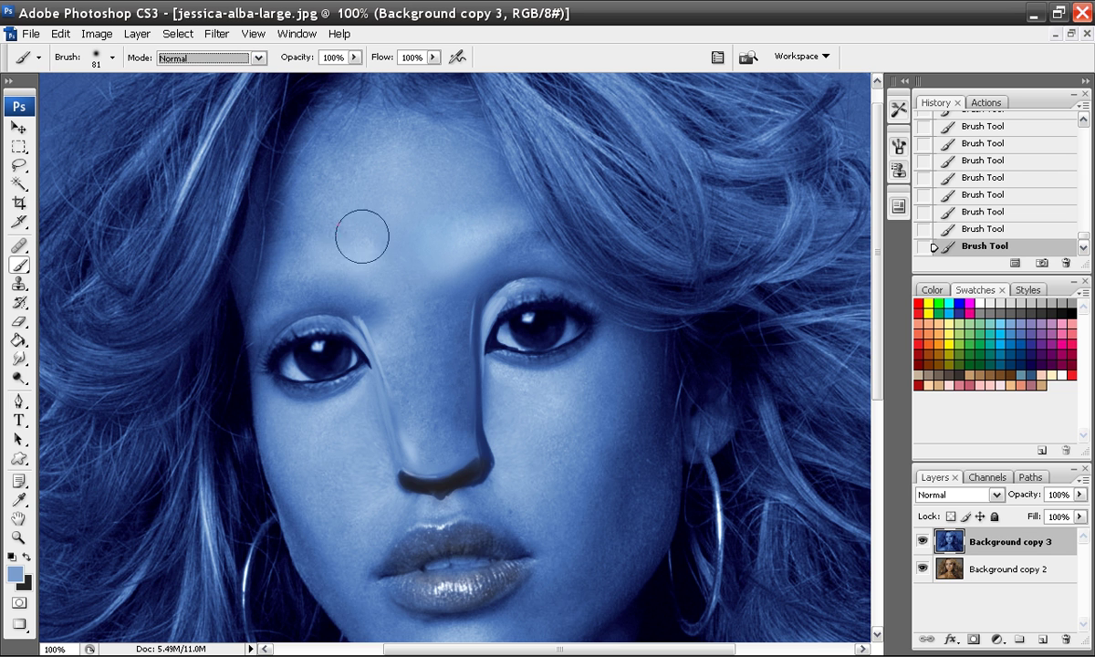
Smooth the bright patches on the lower forehead and brow area by painting with blue tones sampled from the surrounding skin
left_click(386, 274, "alt")
mouse_move(386, 268)
left_mouse_down()
mouse_move(353, 252)
mouse_move(295, 254)
left_mouse_up()
left_click(415, 234, "alt")
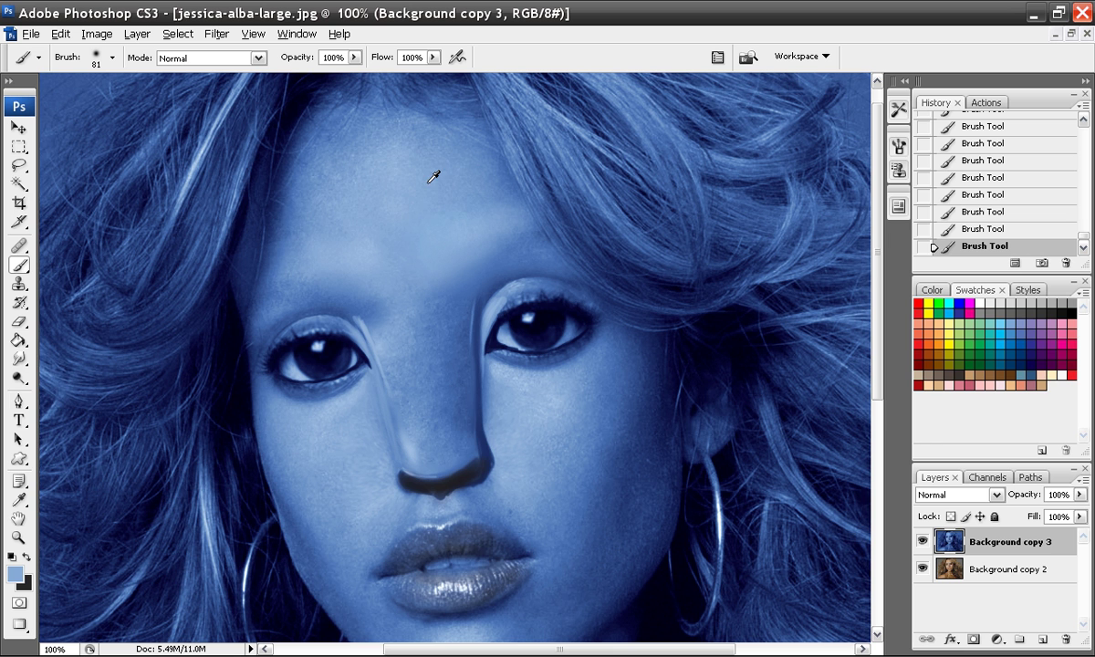
Switch to Internet Explorer to study the face on the Avatar poster, and return to Photoshop
left_click_drag(481, 413, 424, 373)
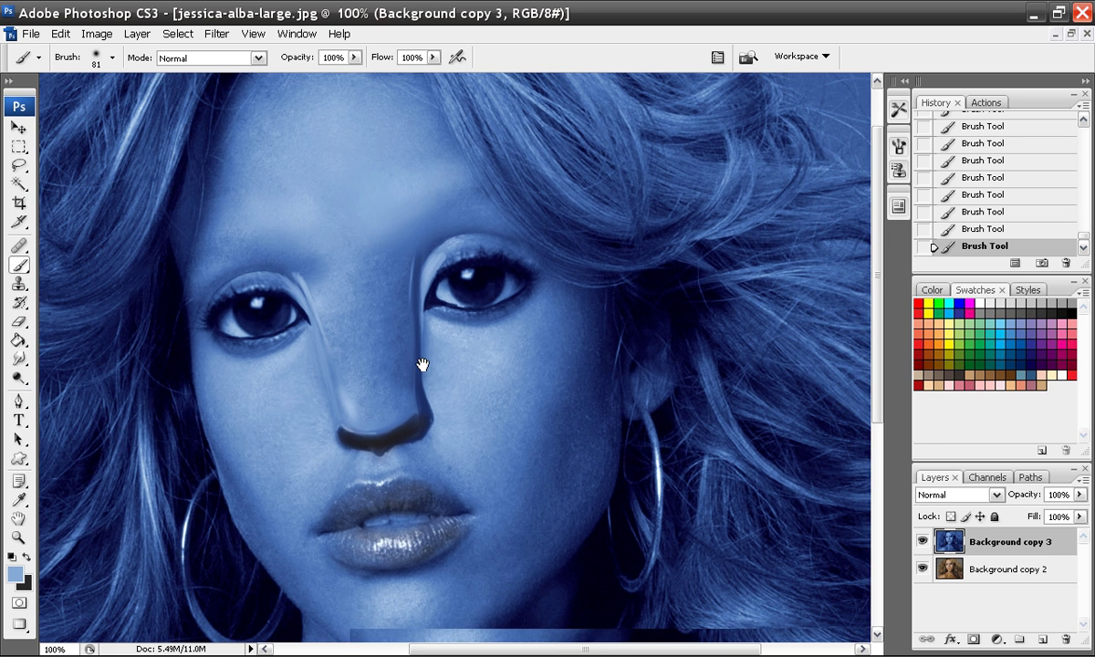
key("alt+Tab")
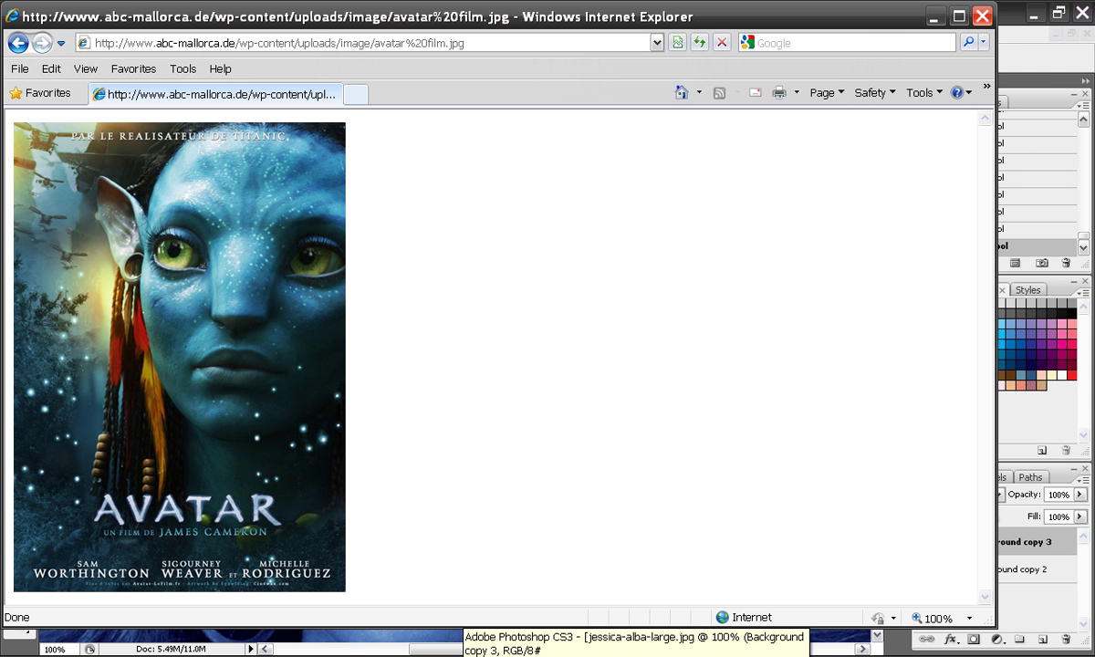
left_click(464, 655)
Undo the darker forehead stroke and paint across the lower forehead and brow with a lighter sampled blue
left_click_drag(390, 219, 414, 288)
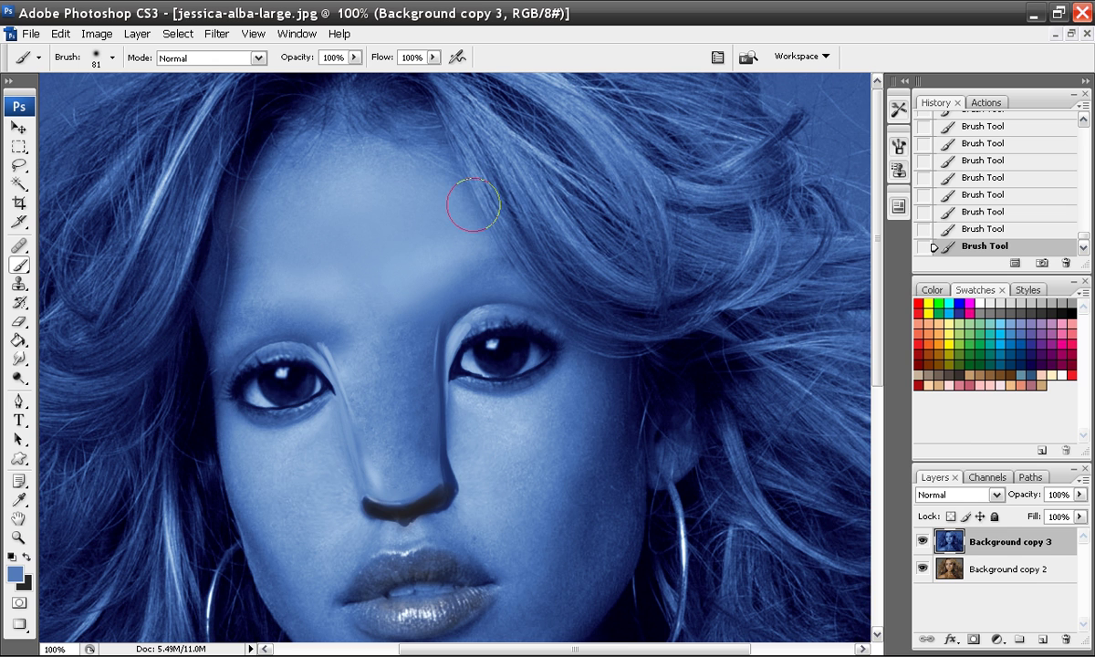
key("ctrl+z")
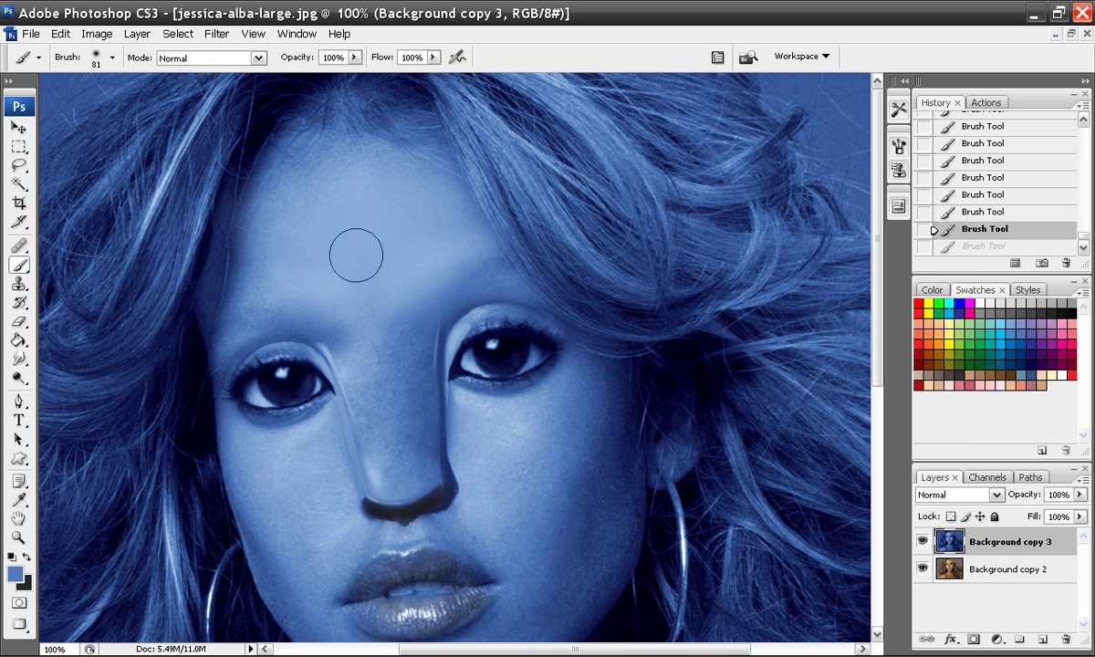
left_click_drag(365, 281, 251, 256)
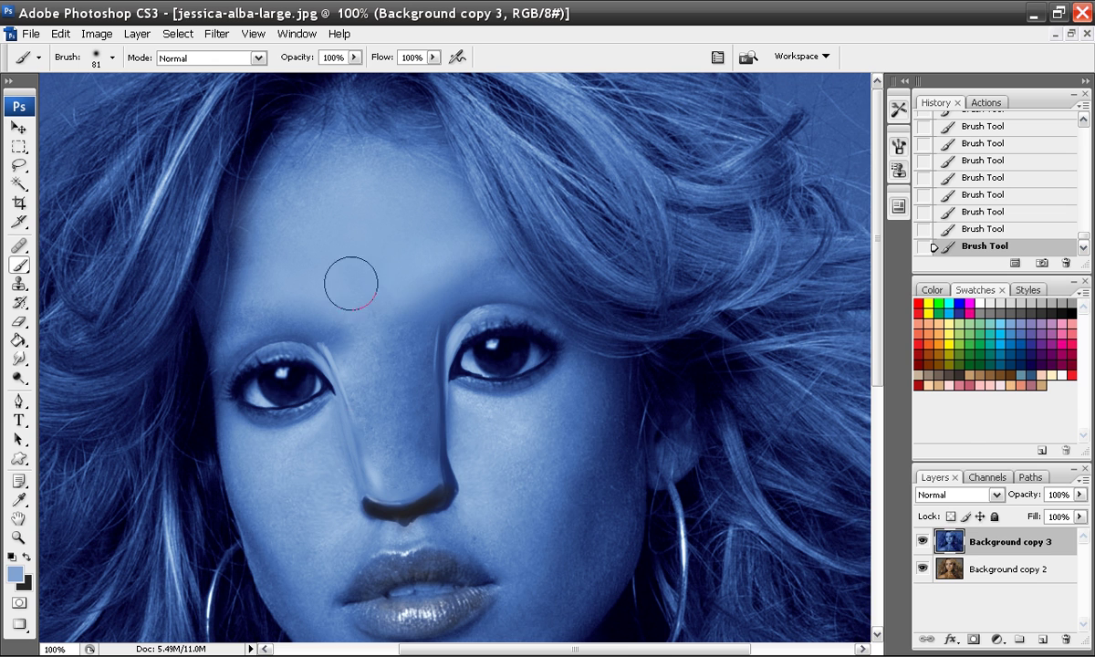
Try to paint over the brow with a hard 27 px brush in a darker sampled blue, and undo the strokes
right_click(409, 330)
left_click(444, 415)
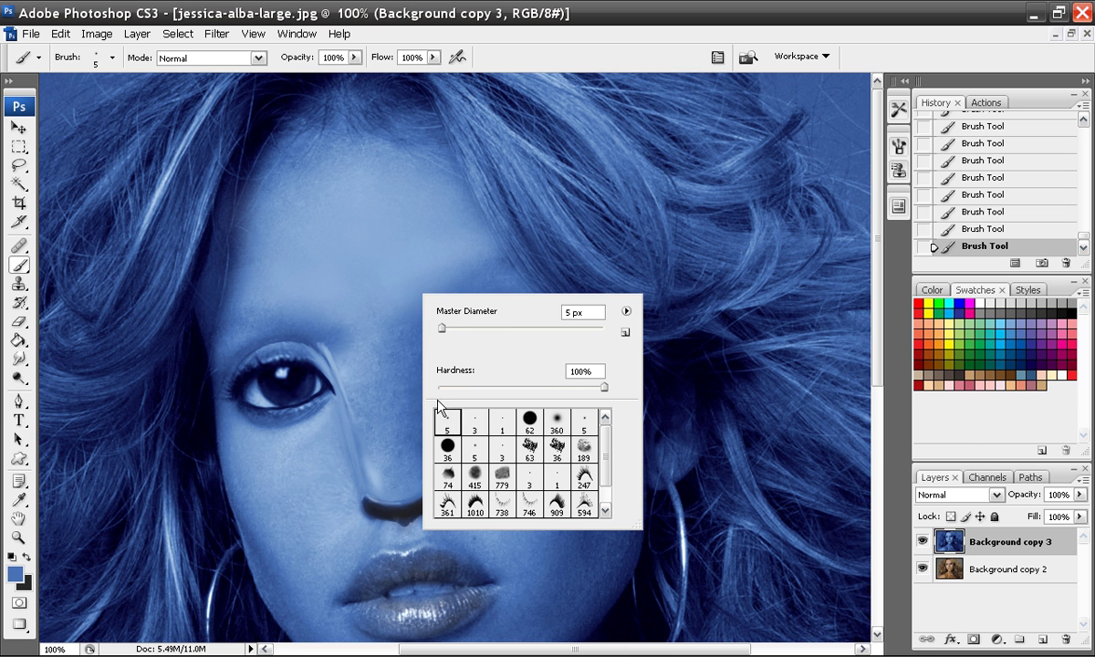
left_click(461, 328)
mouse_move(315, 326)
left_mouse_down()
mouse_move(338, 325)
mouse_move(256, 313)
left_mouse_up()
key("ctrl+z")
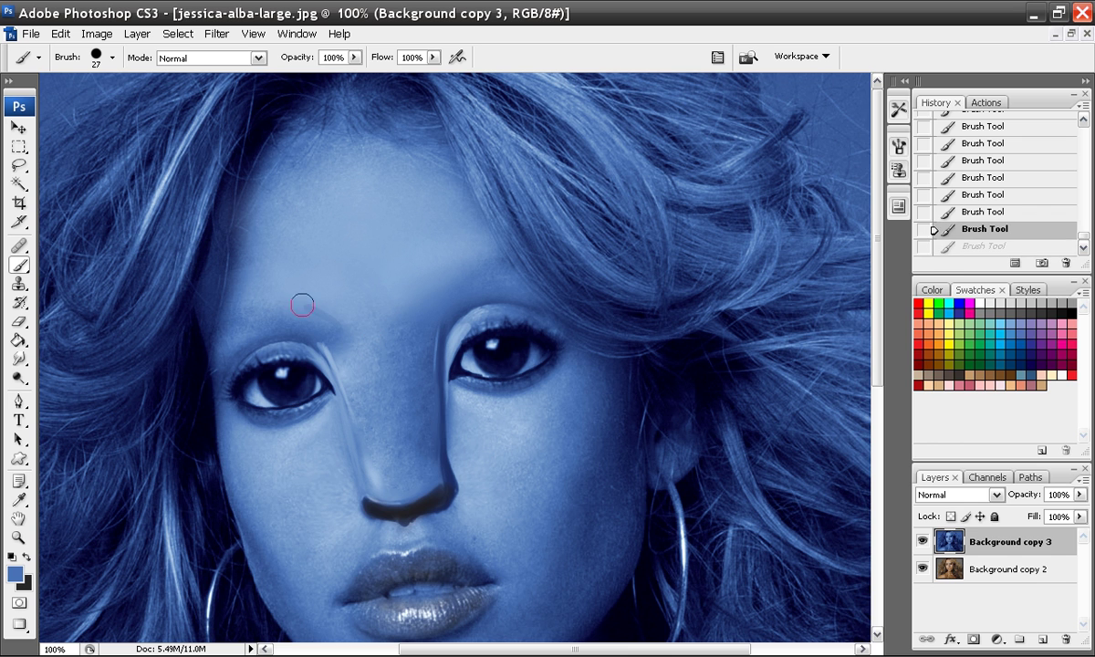
left_click(302, 304)
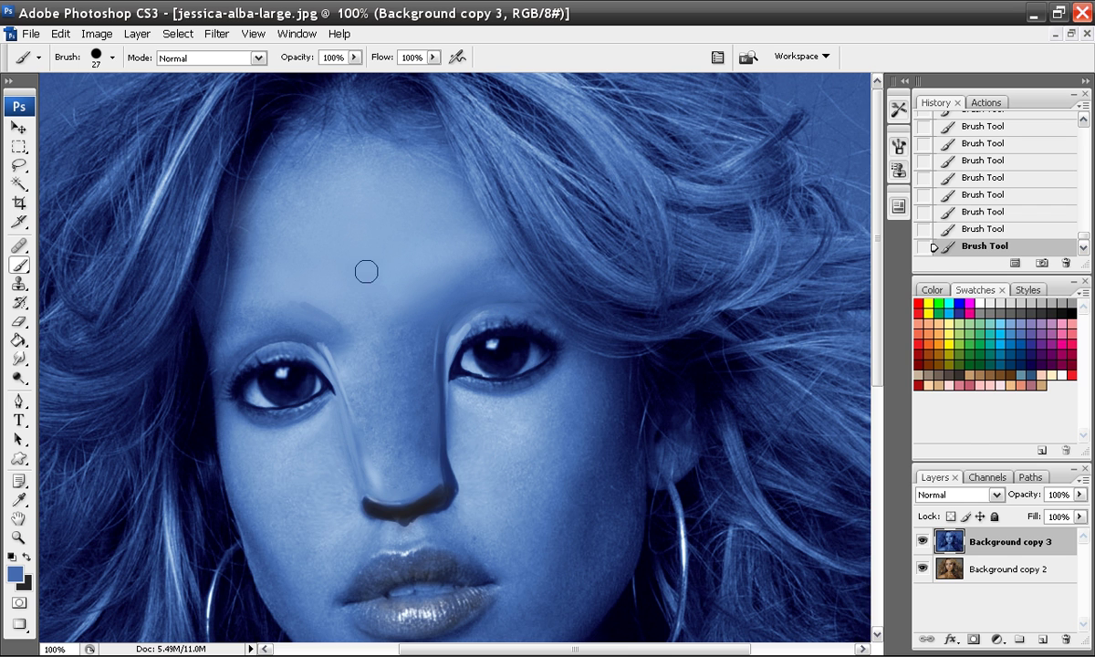
key("ctrl+z")
Switch to the soft round brush with a 143 px diameter and 0% hardness
key("ctrl+minus")
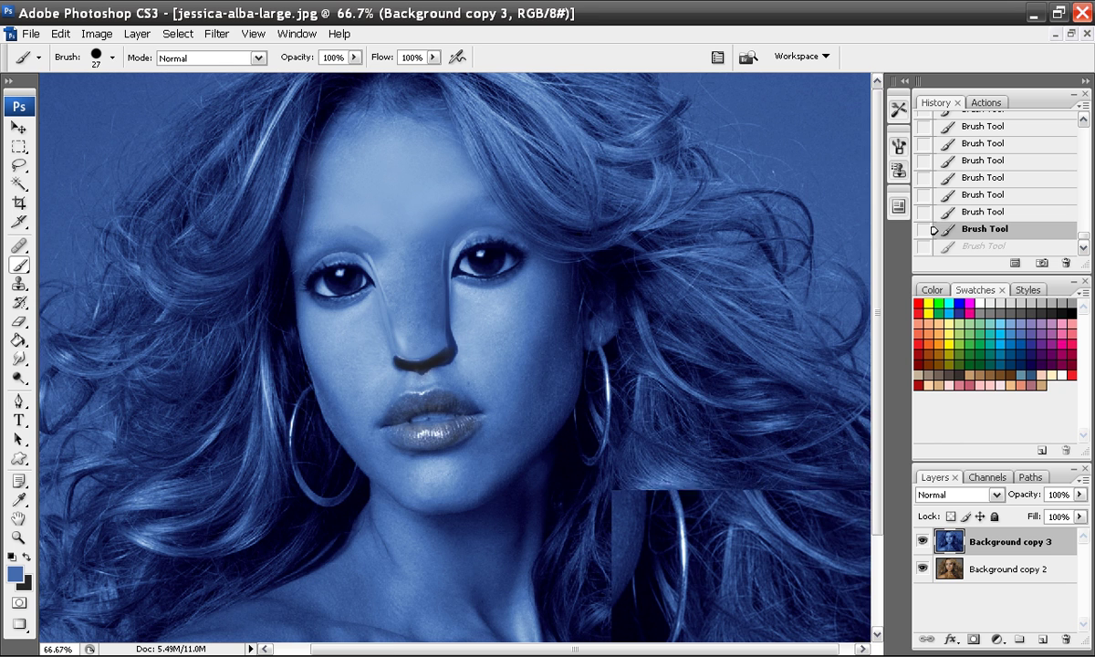
right_click(520, 353)
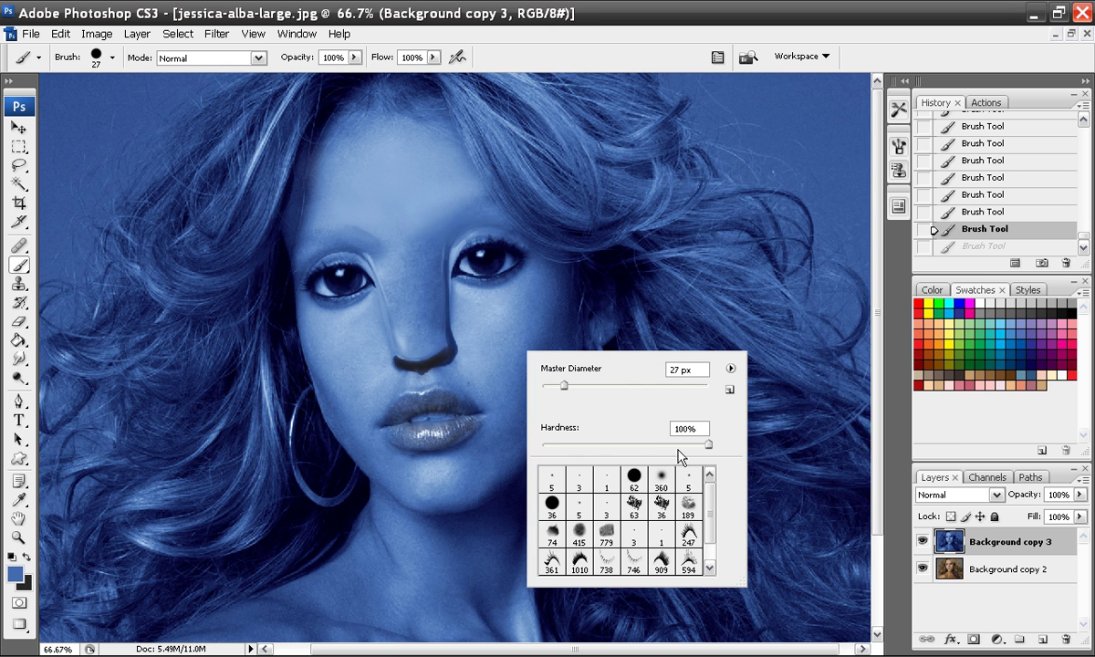
left_click(665, 483)
left_click(628, 385)
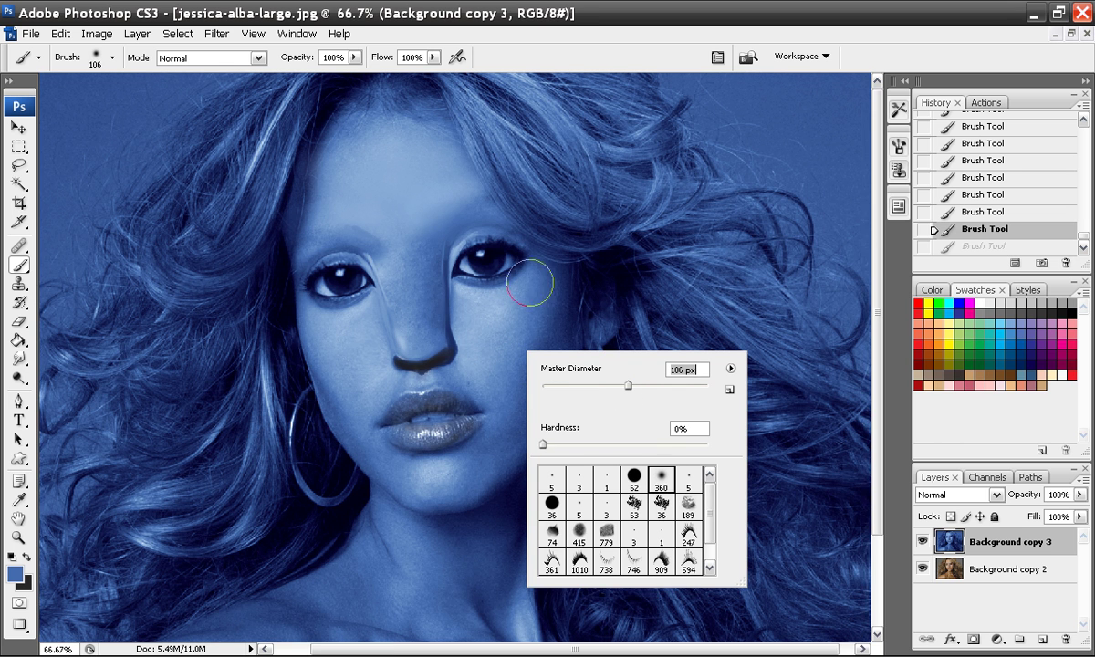
left_click(645, 385)
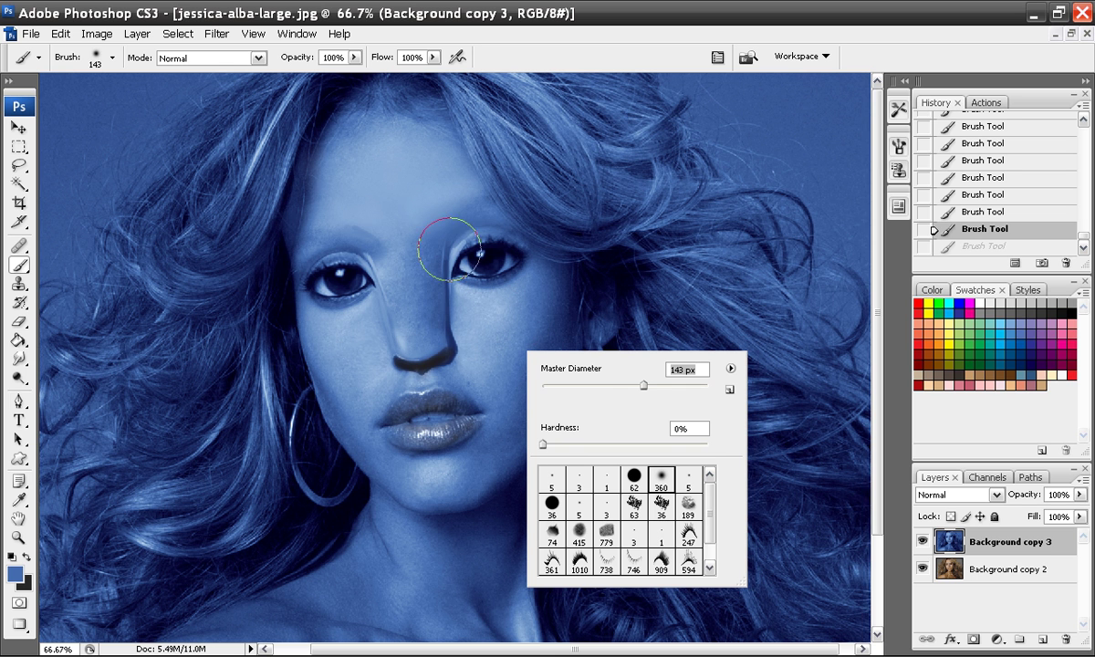
left_click(259, 58)
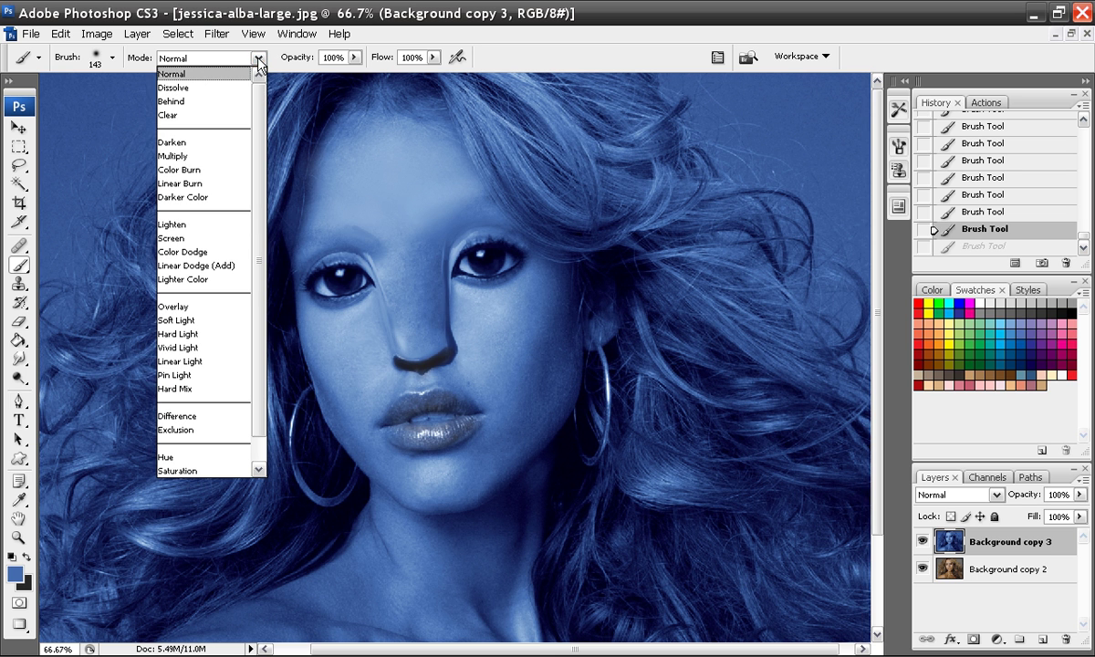
left_click(259, 59)
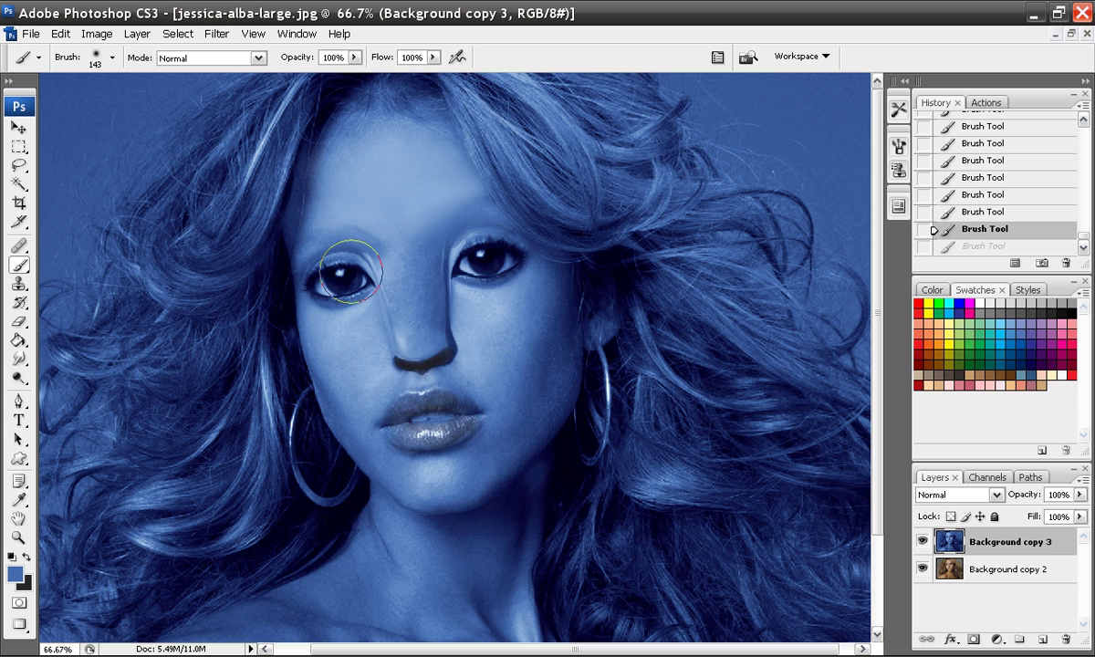
right_click(422, 321)
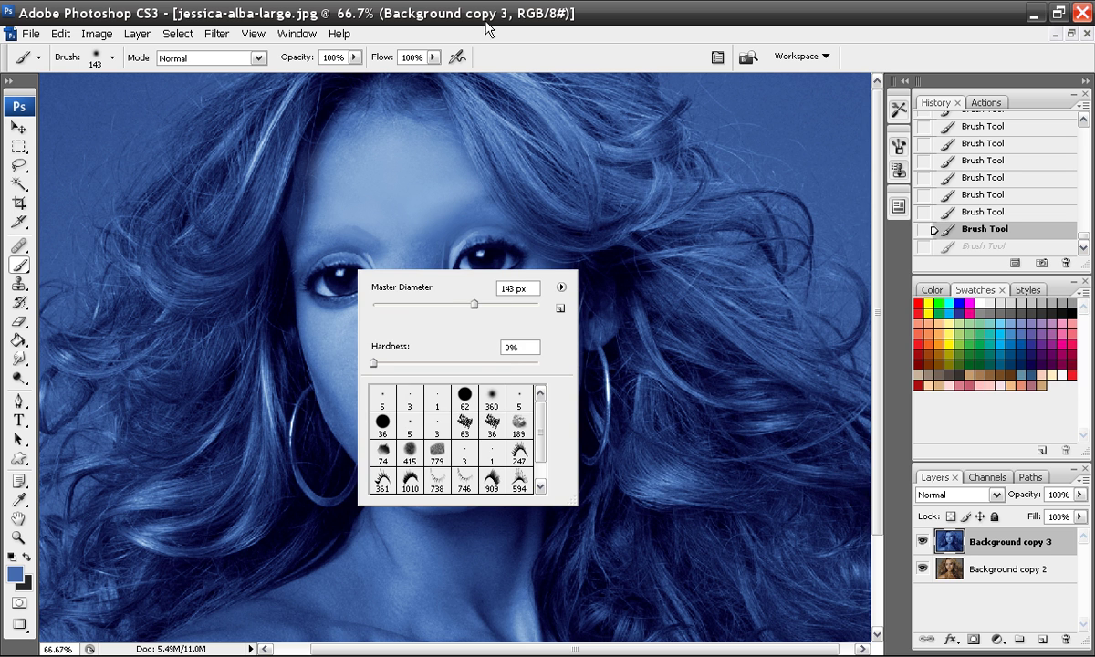
left_click(453, 13)
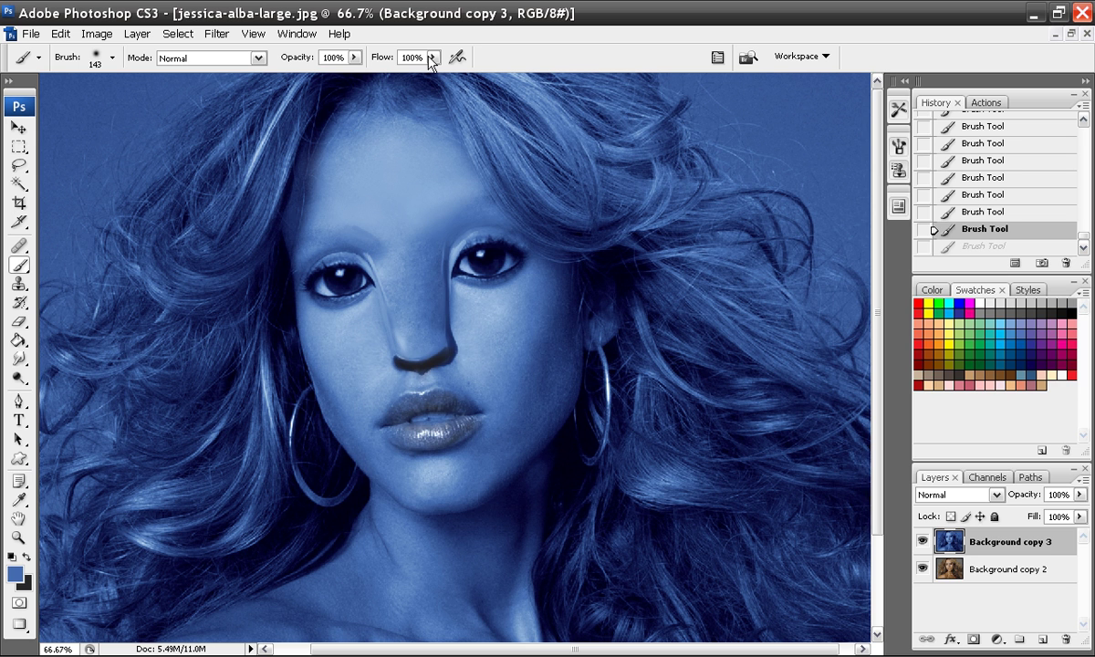
left_click(259, 58)
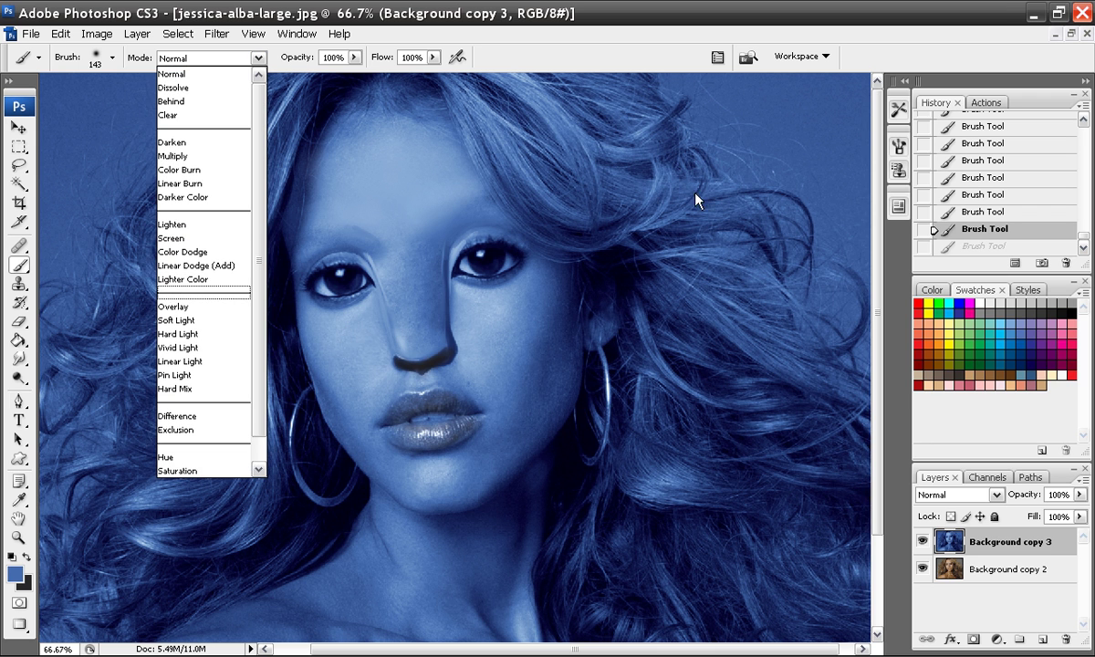
left_click(841, 133)
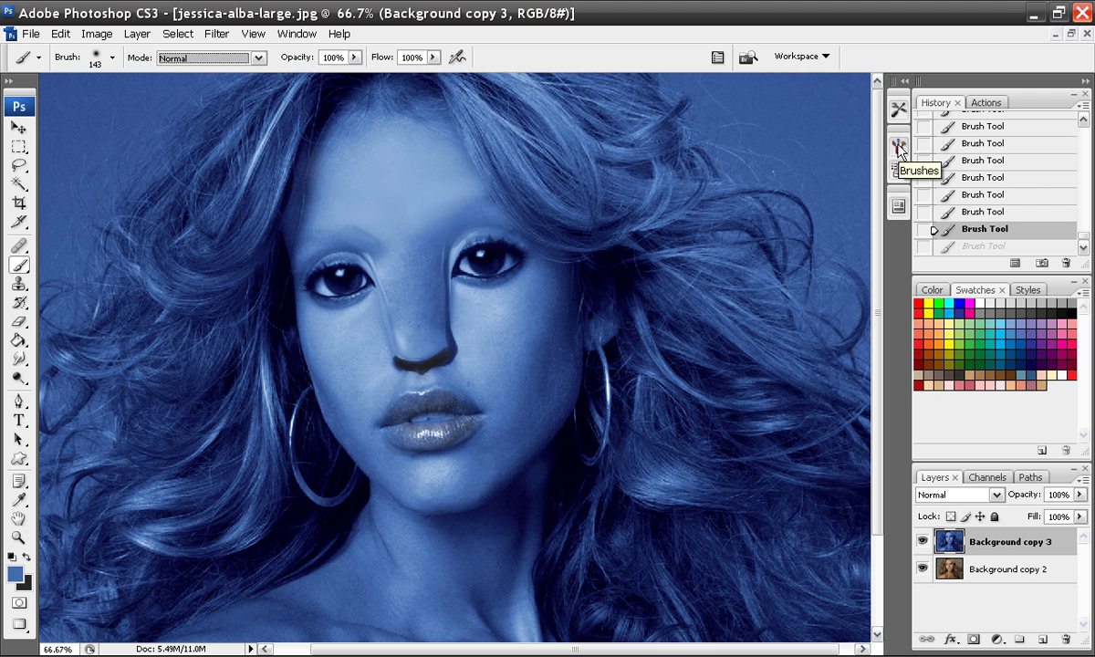
Tint the lit skin of the face yellow with the "soft - soft light brush" preset at 21% opacity, using the Avatar poster as reference
left_click(899, 110)
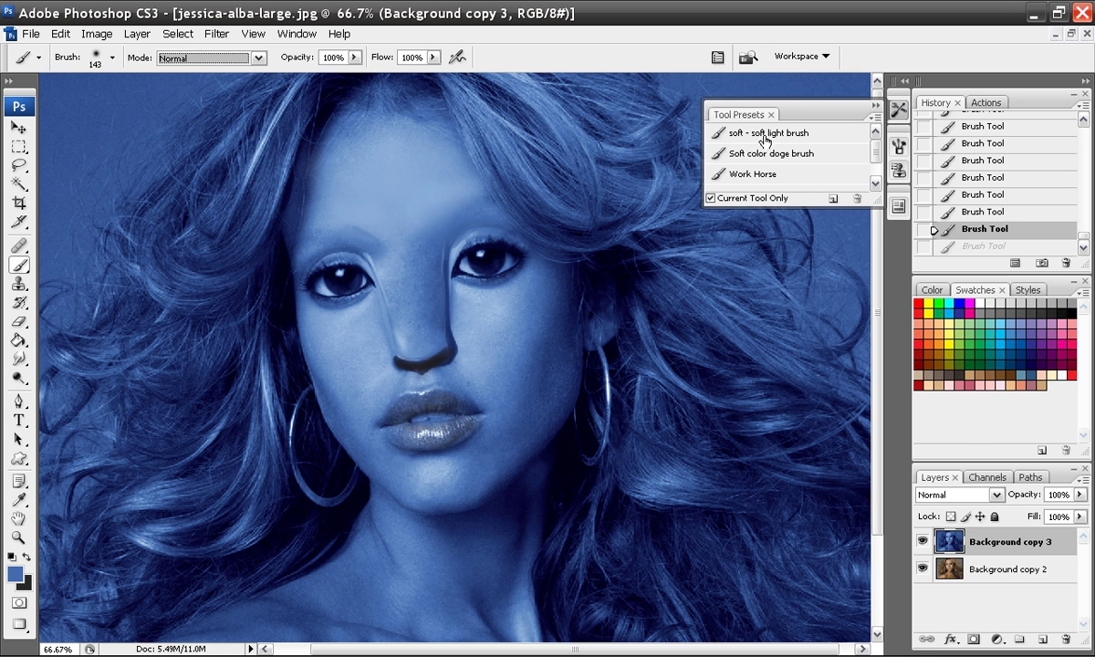
left_click(767, 135)
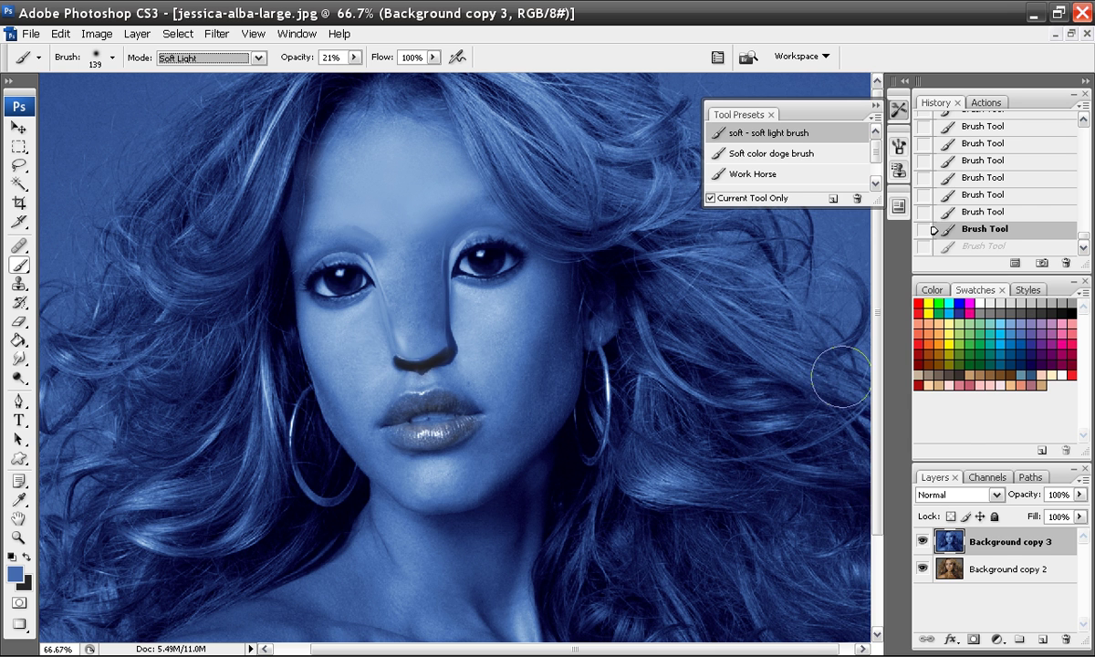
key("alt+Tab")
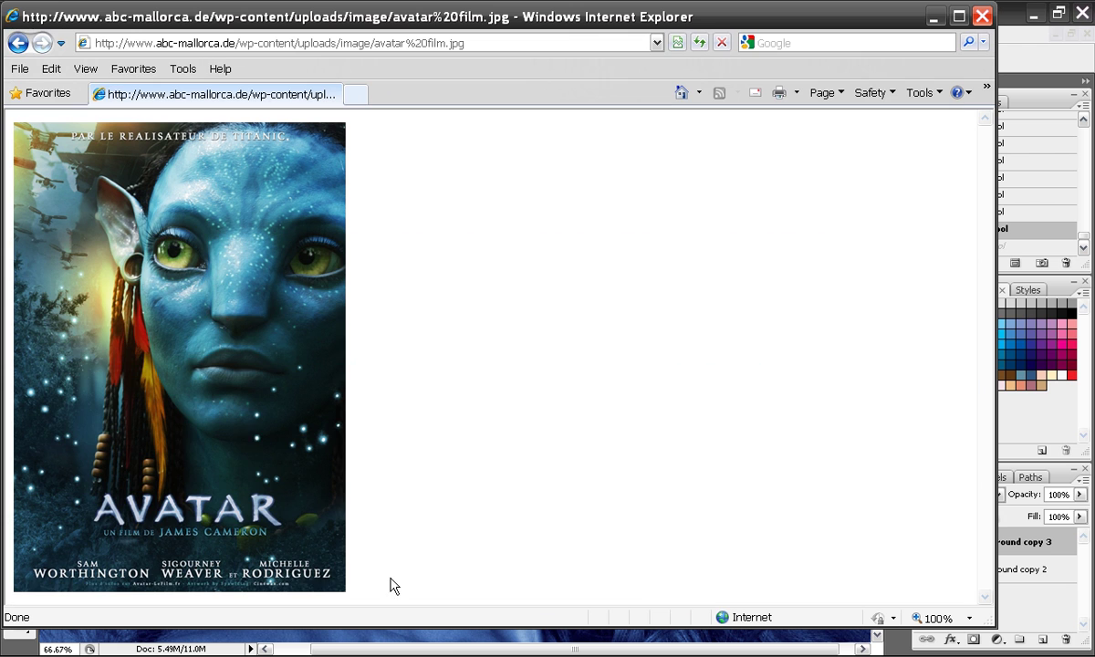
left_click(438, 655)
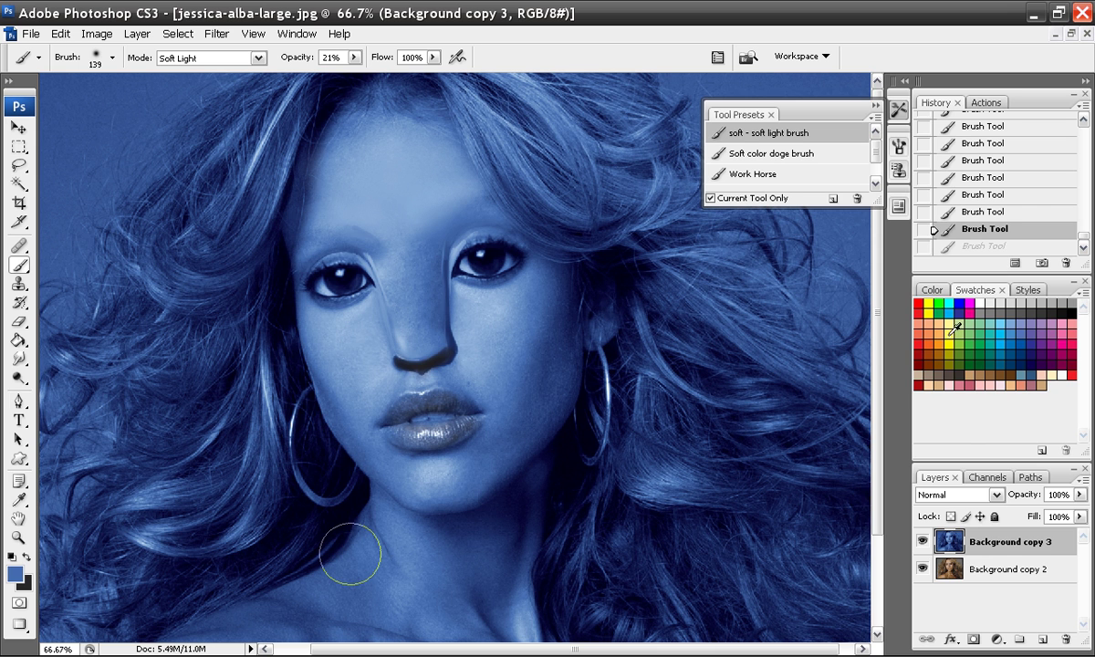
mouse_move(343, 150)
left_mouse_down()
mouse_move(319, 253)
mouse_move(342, 166)
left_mouse_up()
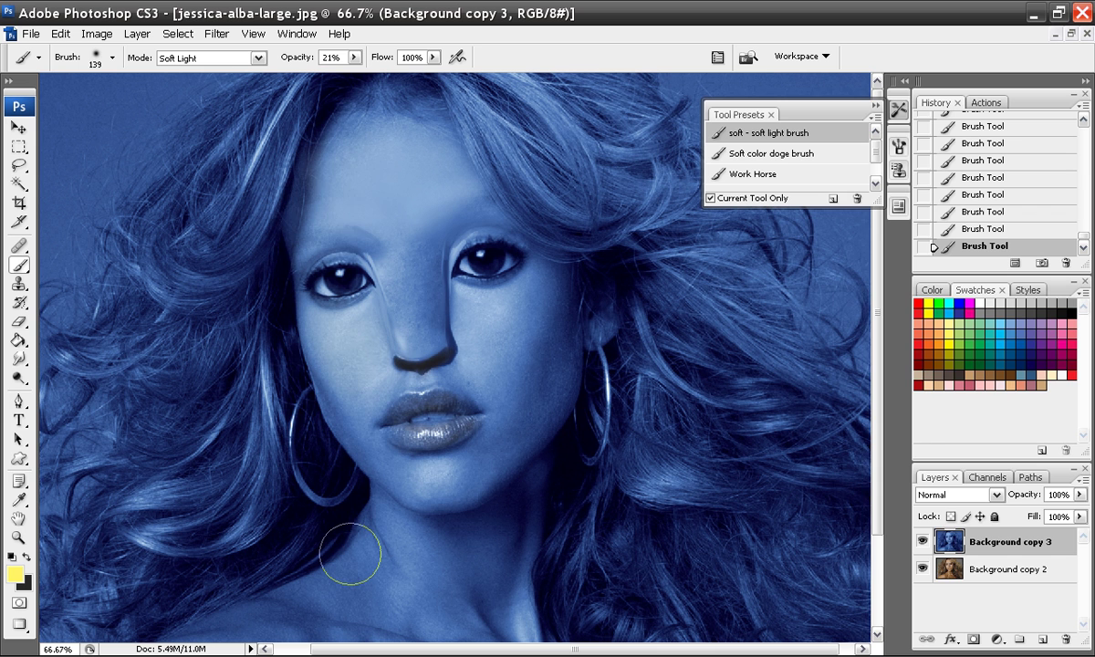
Tint the lit cheek, chin and shoulder yellow with the soft light brush at 21% opacity
left_click_drag(338, 237, 350, 356)
mouse_move(372, 404)
left_mouse_down()
mouse_move(369, 354)
mouse_move(335, 366)
left_mouse_up()
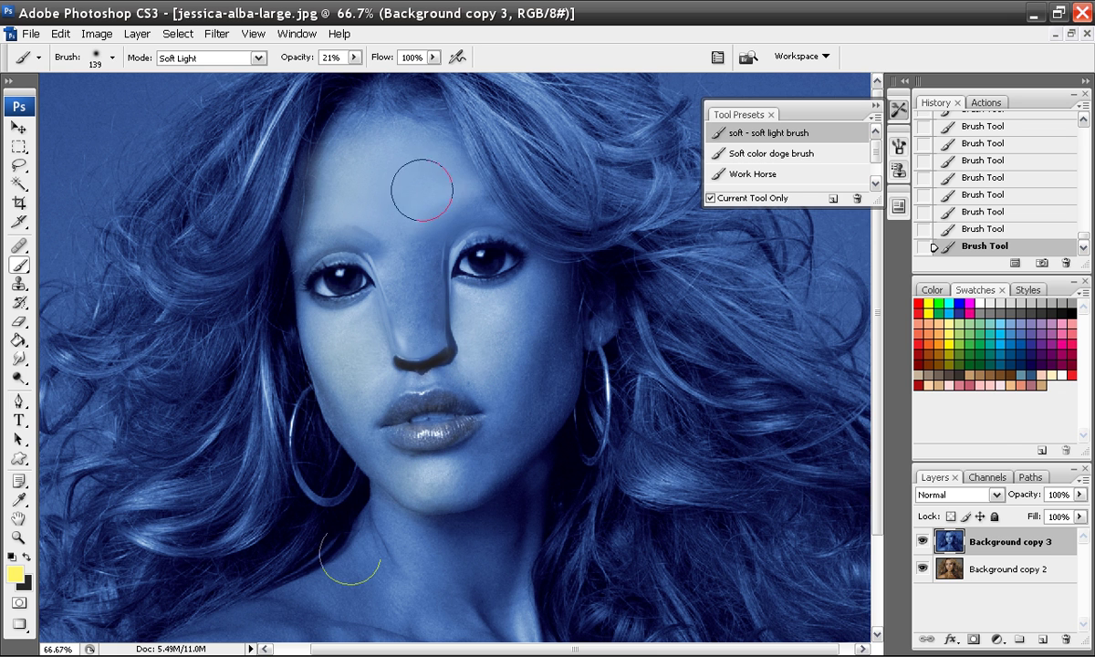
key("space")
left_click_drag(398, 534, 505, 256)
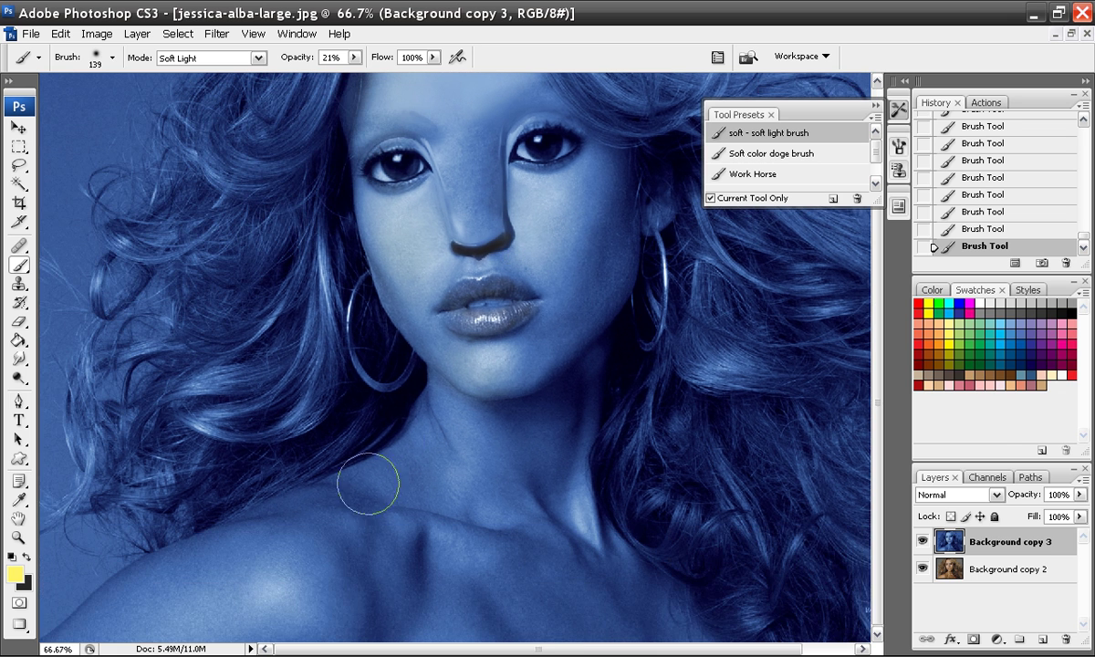
key("space")
left_click_drag(369, 487, 415, 338)
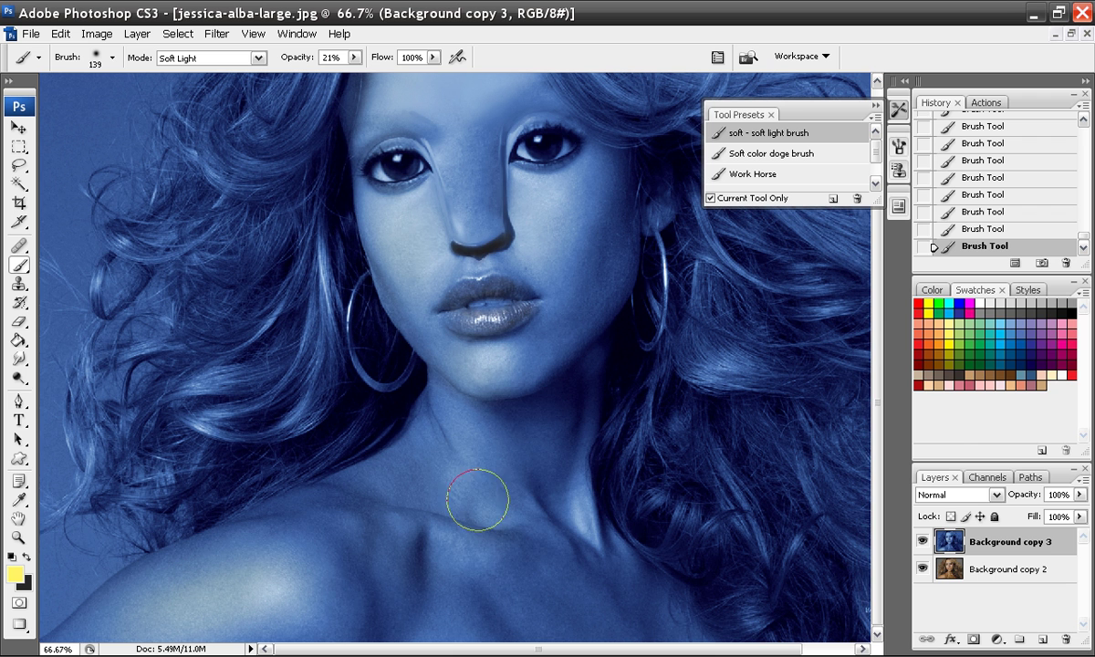
mouse_move(479, 319)
left_mouse_down()
mouse_move(522, 438)
mouse_move(394, 431)
mouse_move(422, 464)
mouse_move(423, 481)
mouse_move(410, 481)
left_mouse_up()
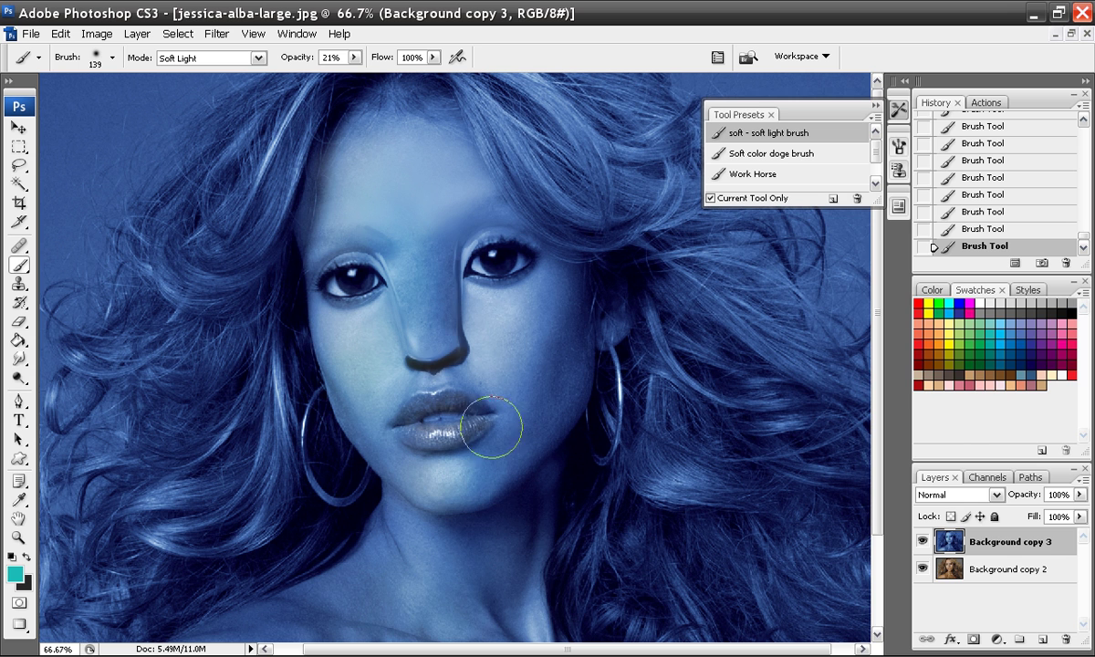
Tint the shaded side of the face and the adjacent hair magenta with the soft light brush, undoing the excess strokes
left_click(1060, 346)
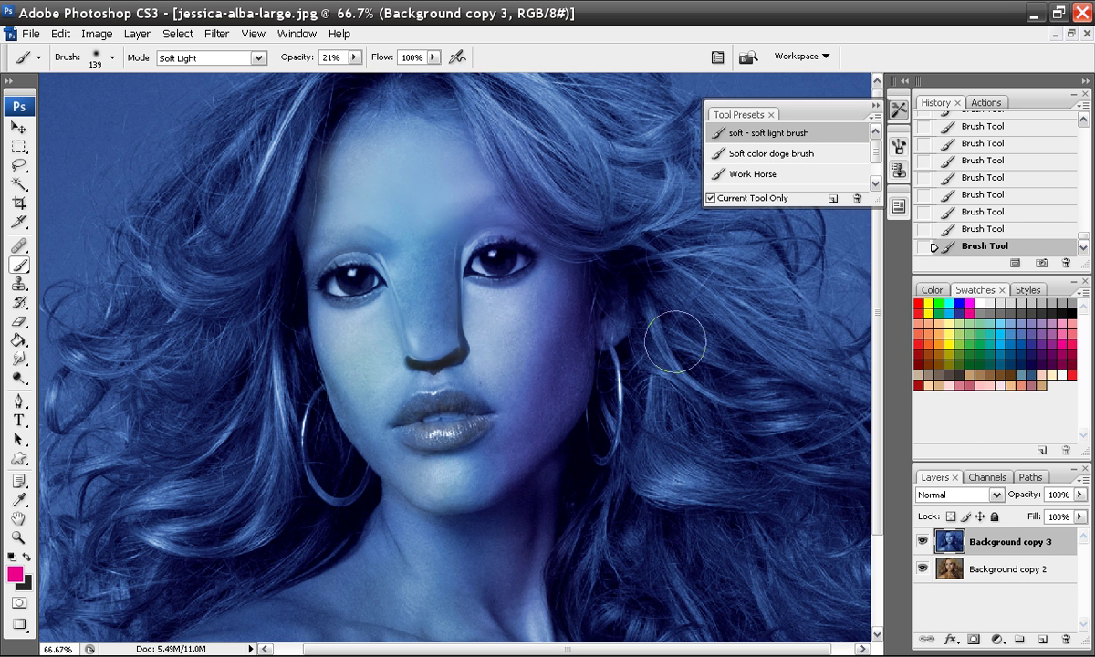
key("ctrl+alt+z")
key("ctrl+alt+z")
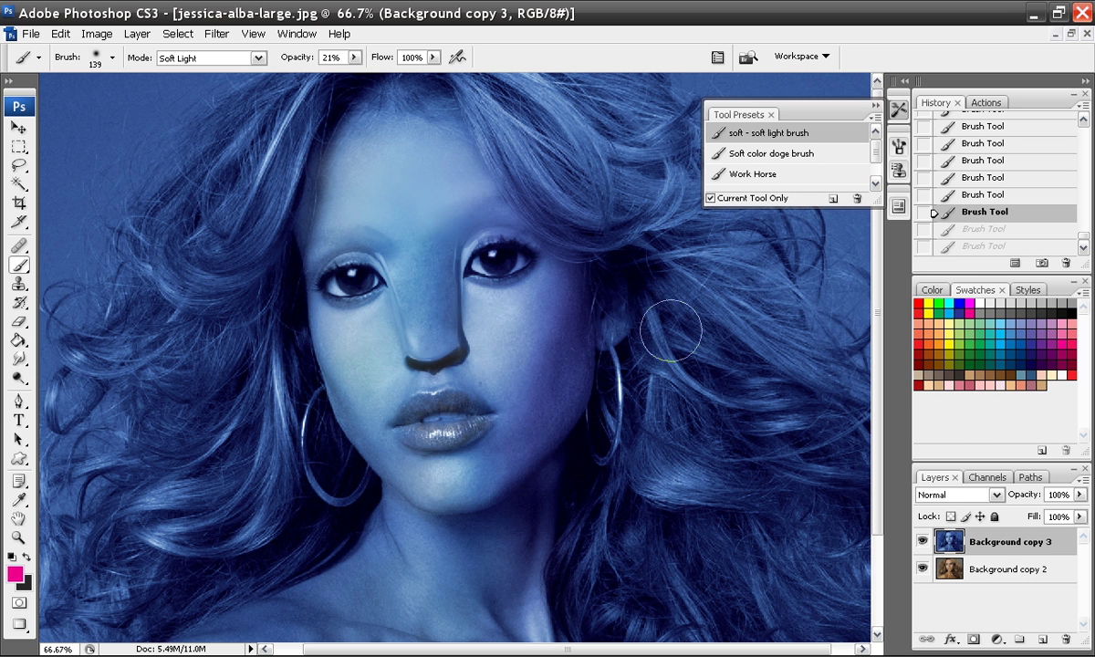
key("ctrl+alt+z")
key("ctrl+alt+z")
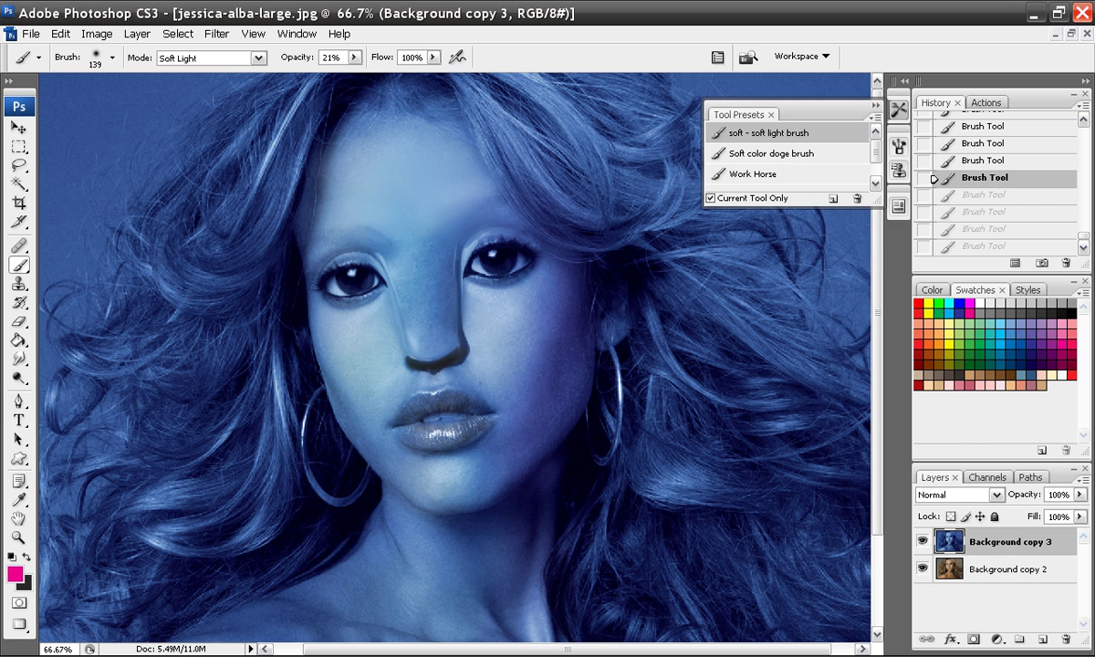
key("ctrl+shift+z")
key("ctrl+shift+z")
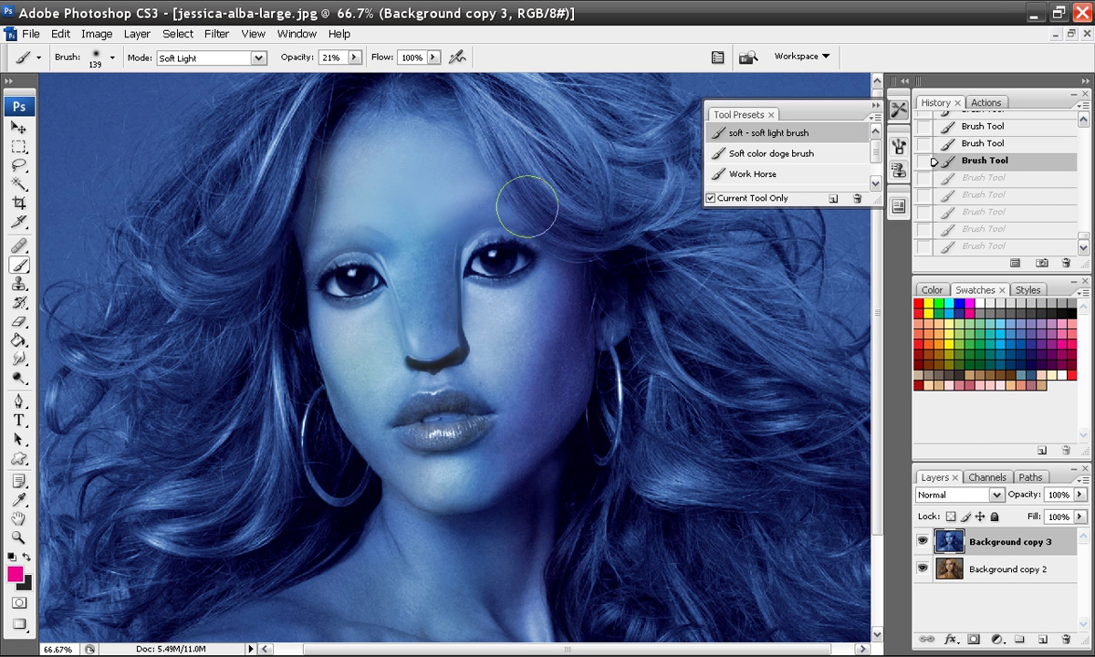
key("ctrl+shift+z")
key("ctrl+shift+z")
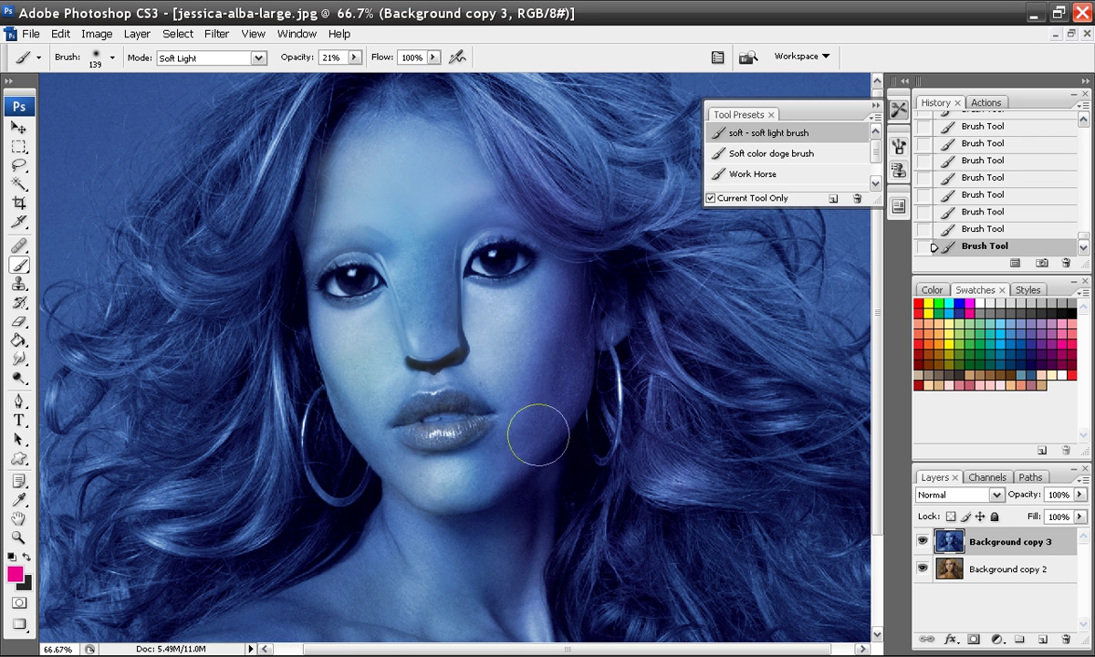
Erase the blue layer over both irises and eye whites with a soft round 36 px eraser at 0% hardness
key("ctrl+plus")
key("ctrl+plus")
key("e")
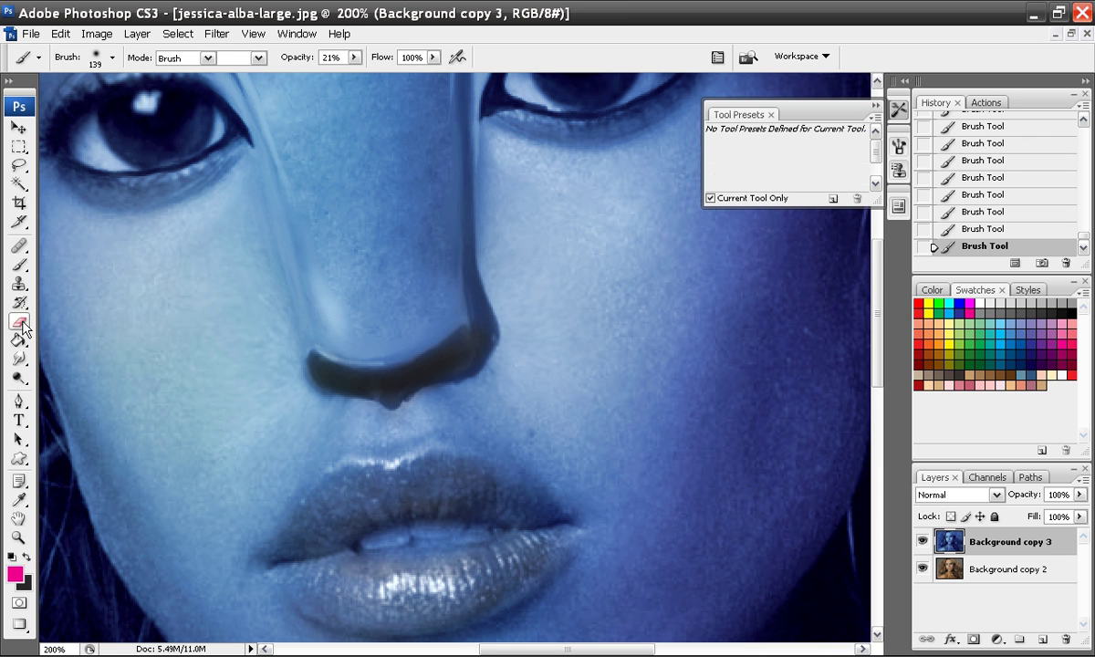
left_click_drag(362, 264, 391, 458)
right_click(548, 327)
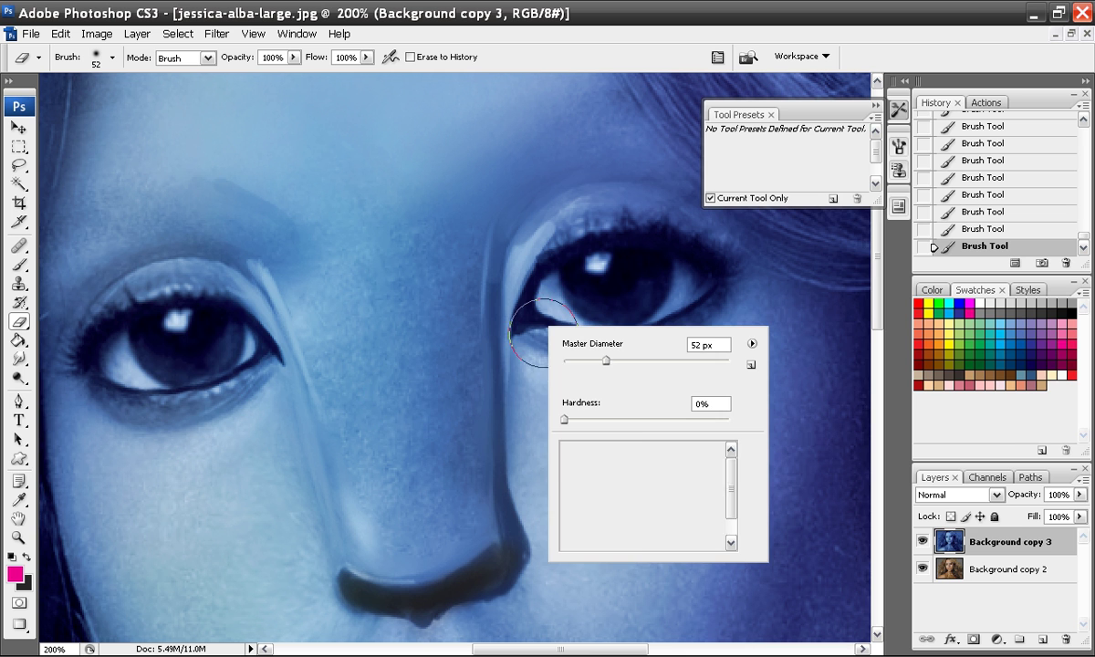
left_click(683, 454)
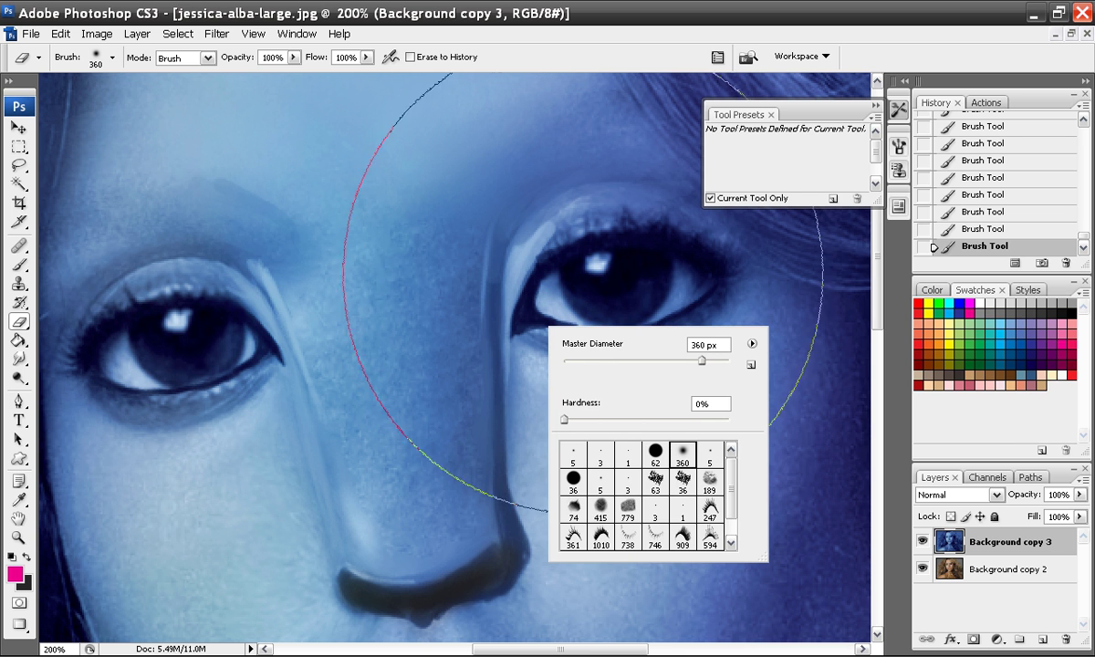
left_click(594, 361)
mouse_move(584, 279)
left_mouse_down()
mouse_move(630, 284)
mouse_move(602, 298)
mouse_move(624, 300)
mouse_move(640, 294)
mouse_move(618, 286)
mouse_move(671, 283)
left_mouse_up()
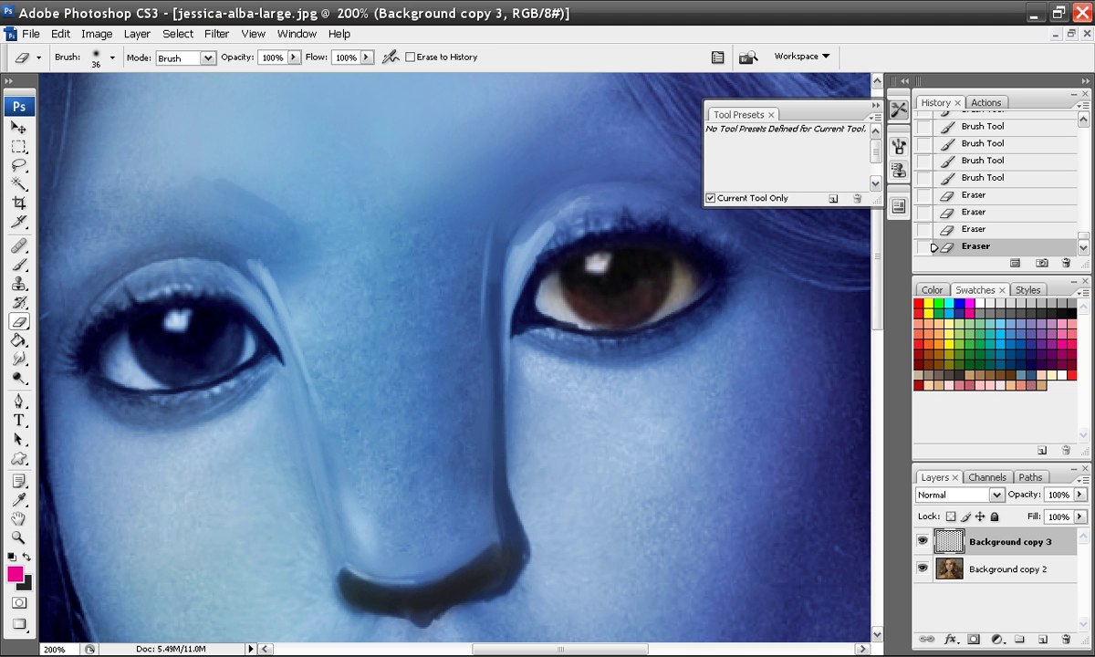
left_click(575, 272)
mouse_move(191, 323)
left_mouse_down()
mouse_move(140, 359)
mouse_move(208, 357)
mouse_move(140, 359)
mouse_move(159, 343)
mouse_move(224, 336)
mouse_move(209, 355)
mouse_move(156, 350)
left_mouse_up()
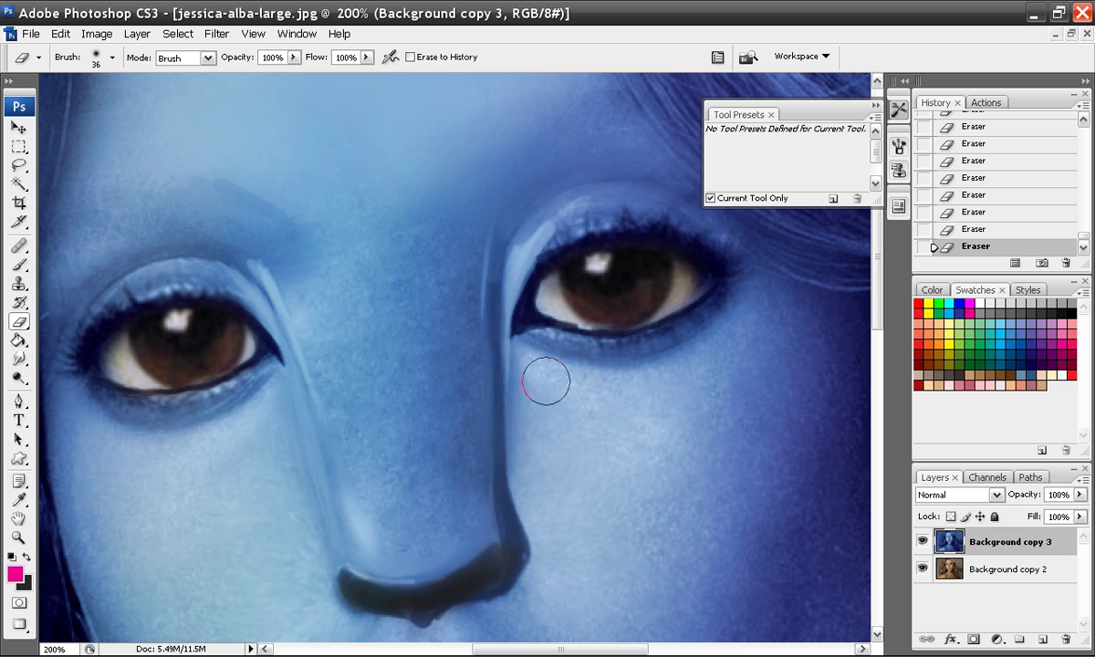
Using the Avatar poster as reference, lasso the iris on the lit side of Background copy 2 and scale it to 137.7% width and 134.8% height
key("alt+Tab")
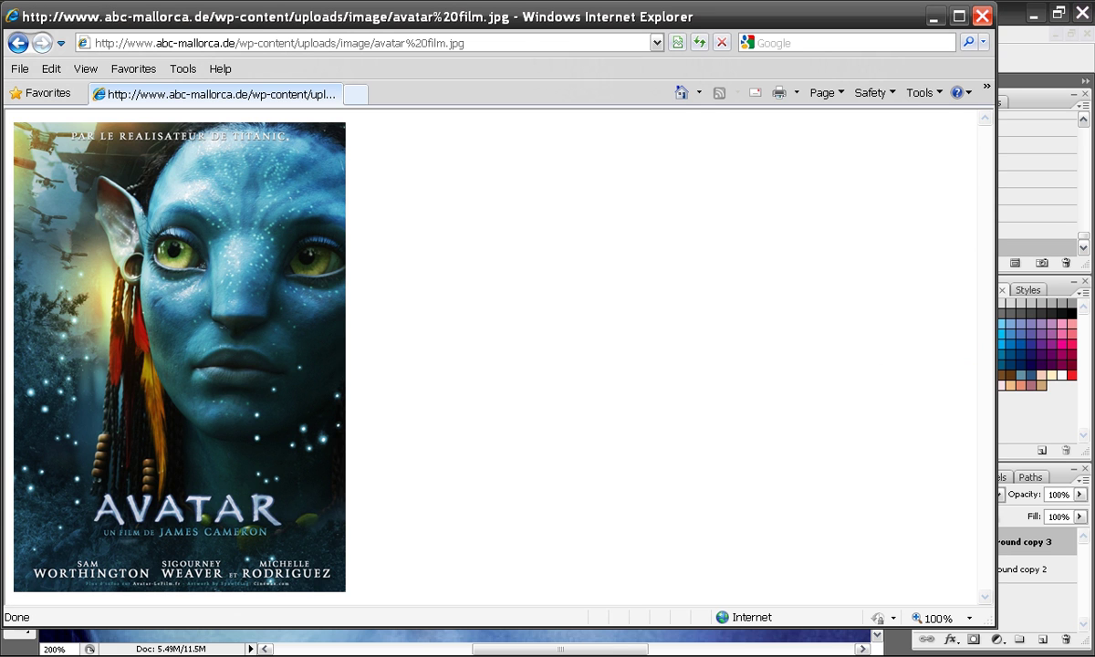
key("alt+Tab")
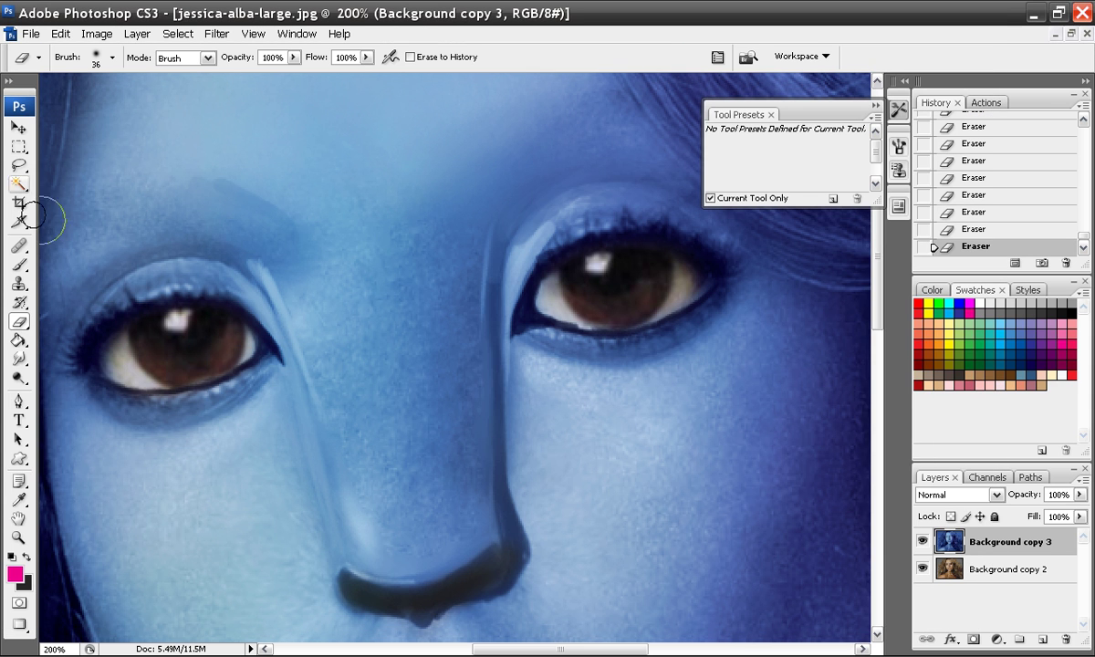
left_click(996, 571)
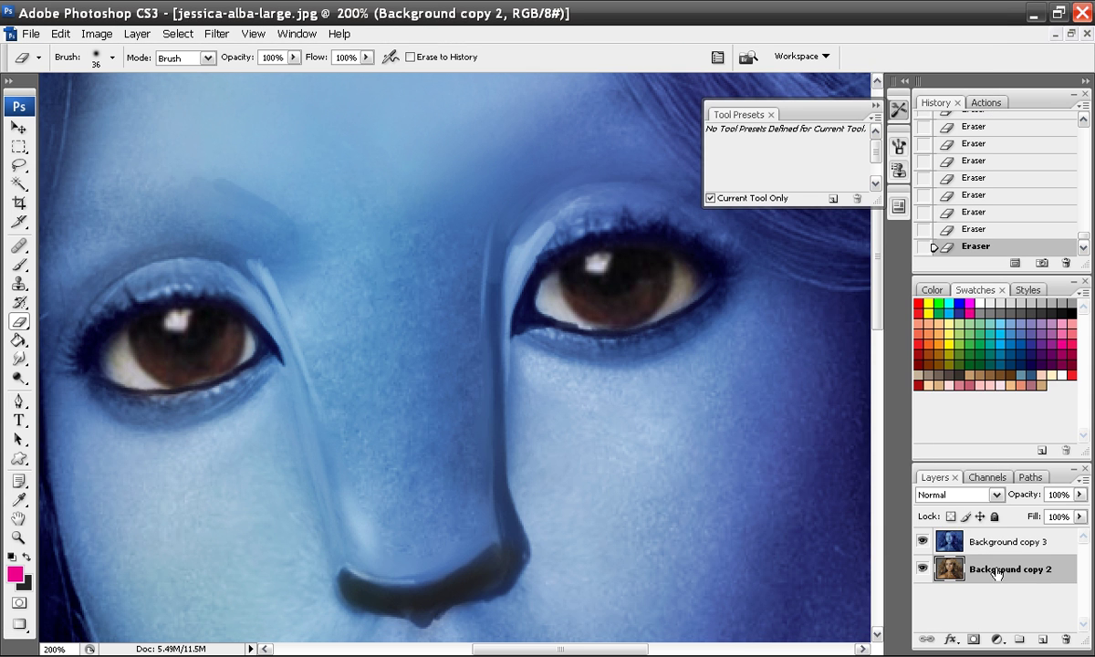
left_click(17, 164)
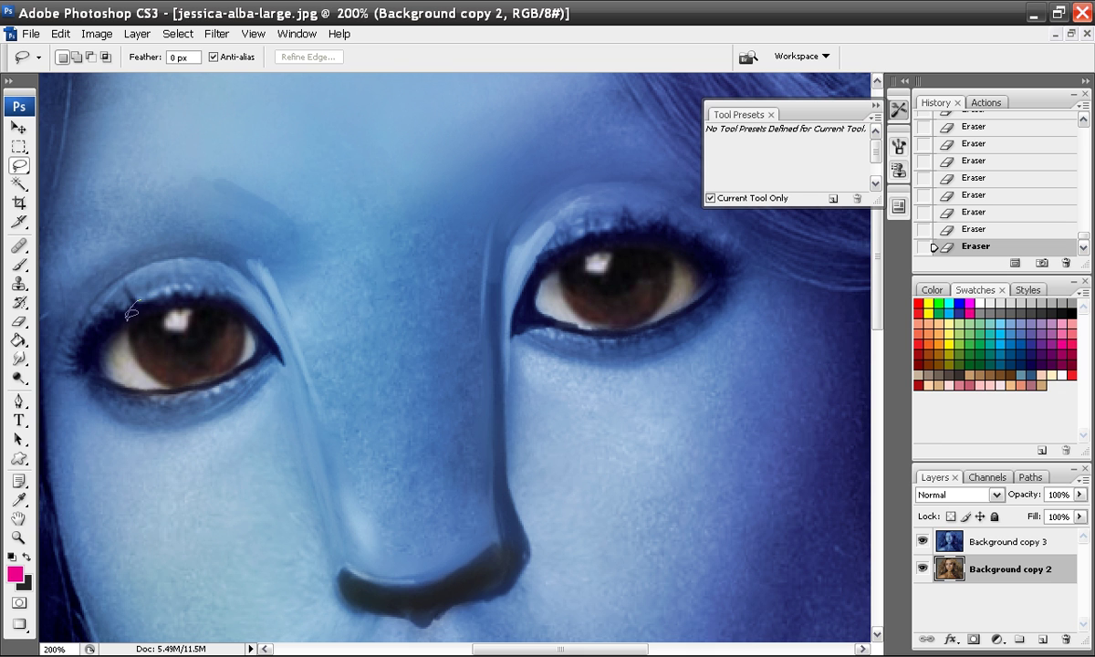
left_click_drag(135, 344, 131, 293)
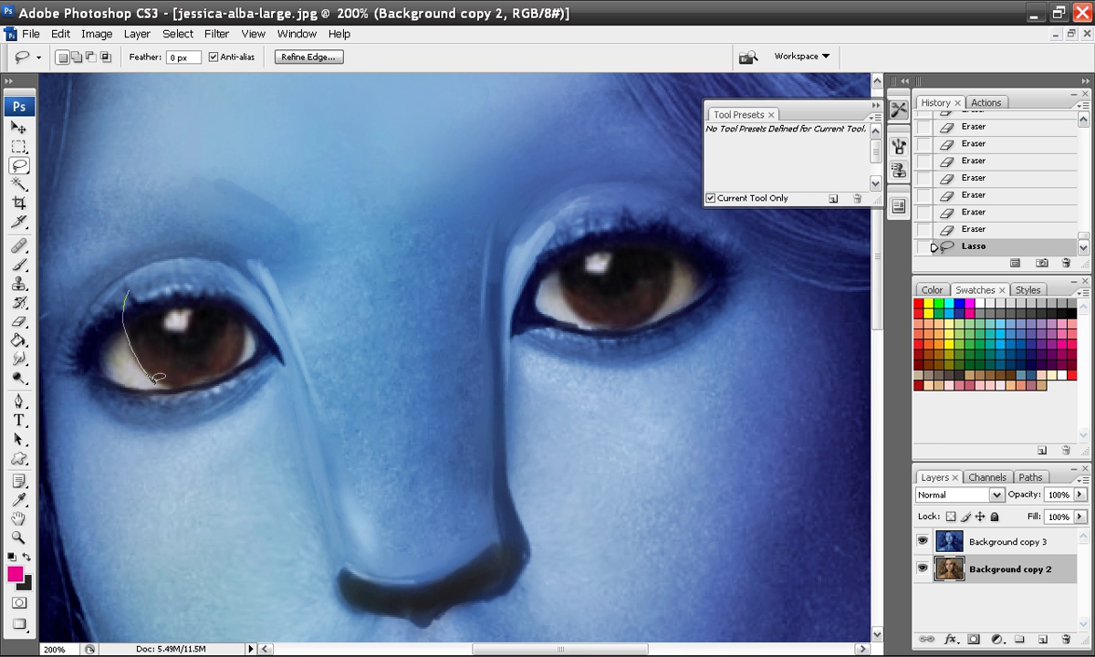
left_click_drag(257, 326, 129, 291)
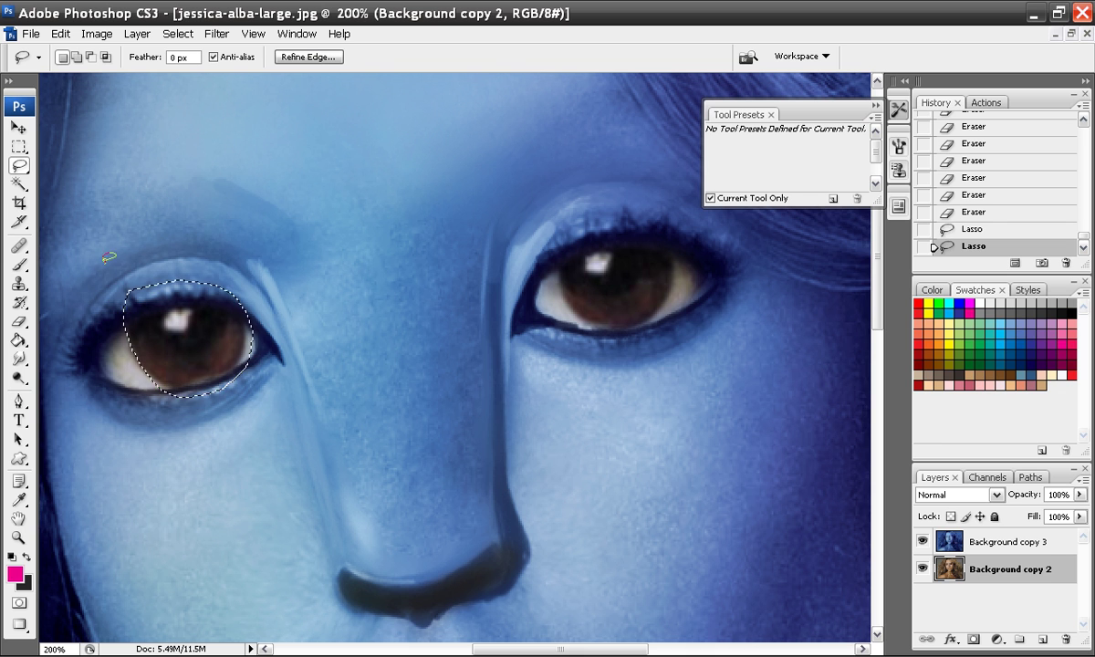
left_click(18, 128)
left_click(60, 34)
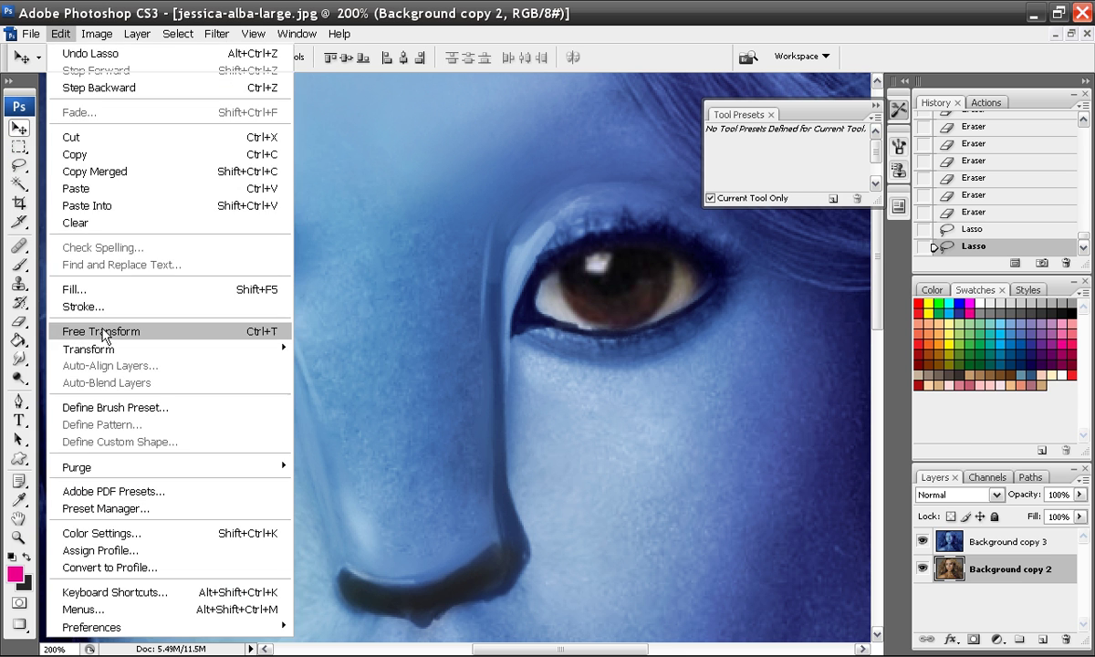
left_click(101, 331)
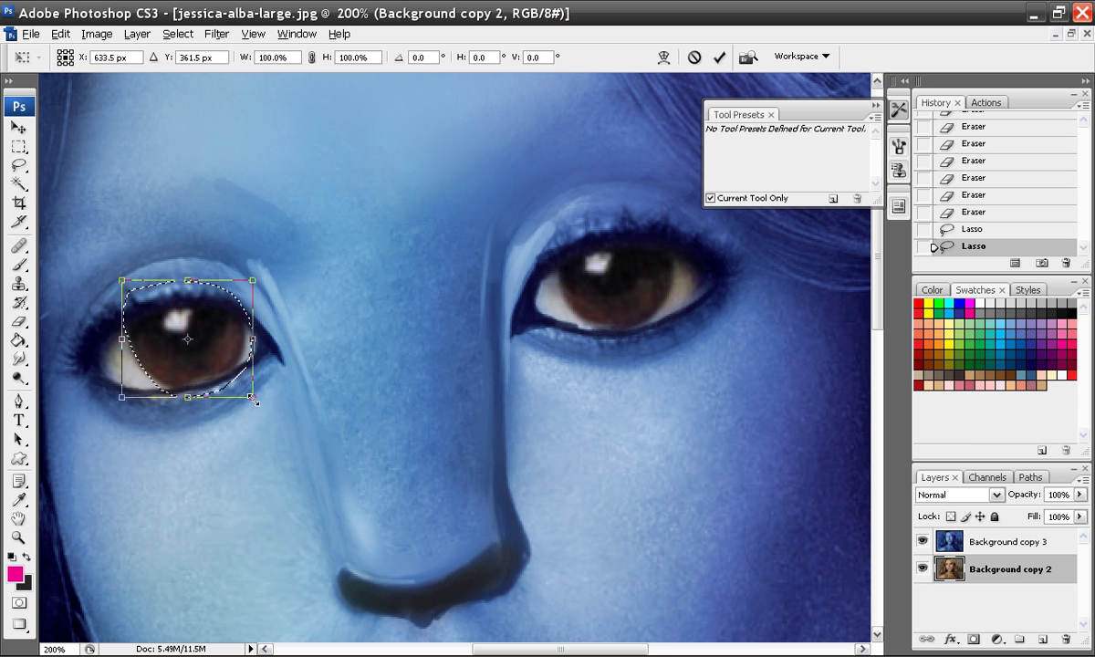
left_click_drag(253, 397, 277, 416)
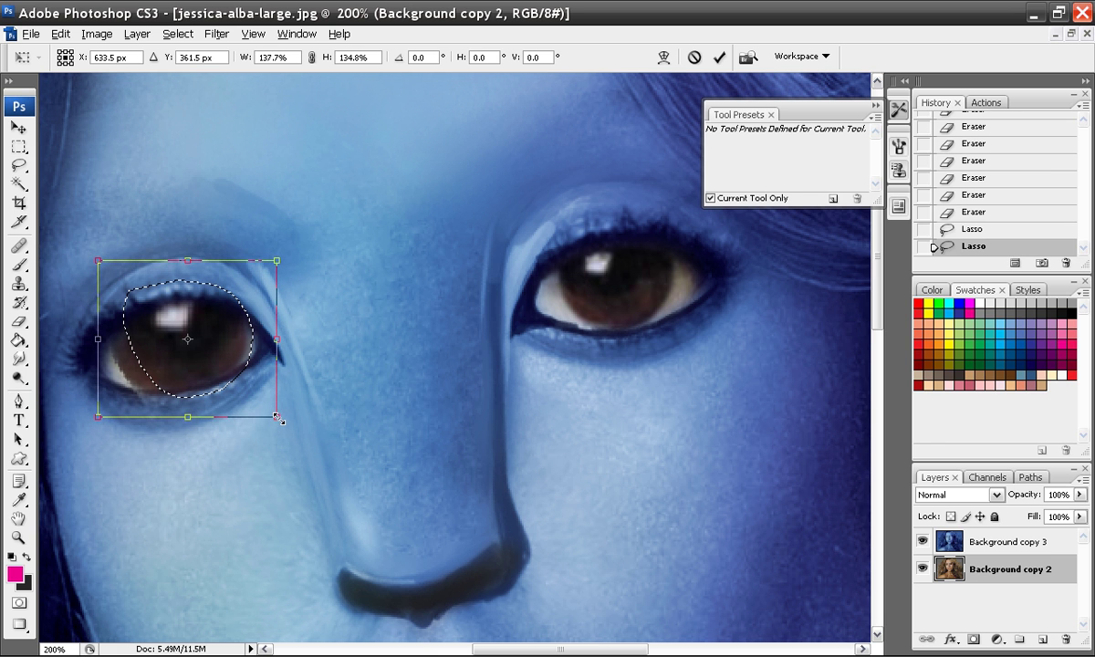
left_click(719, 57)
key("l")
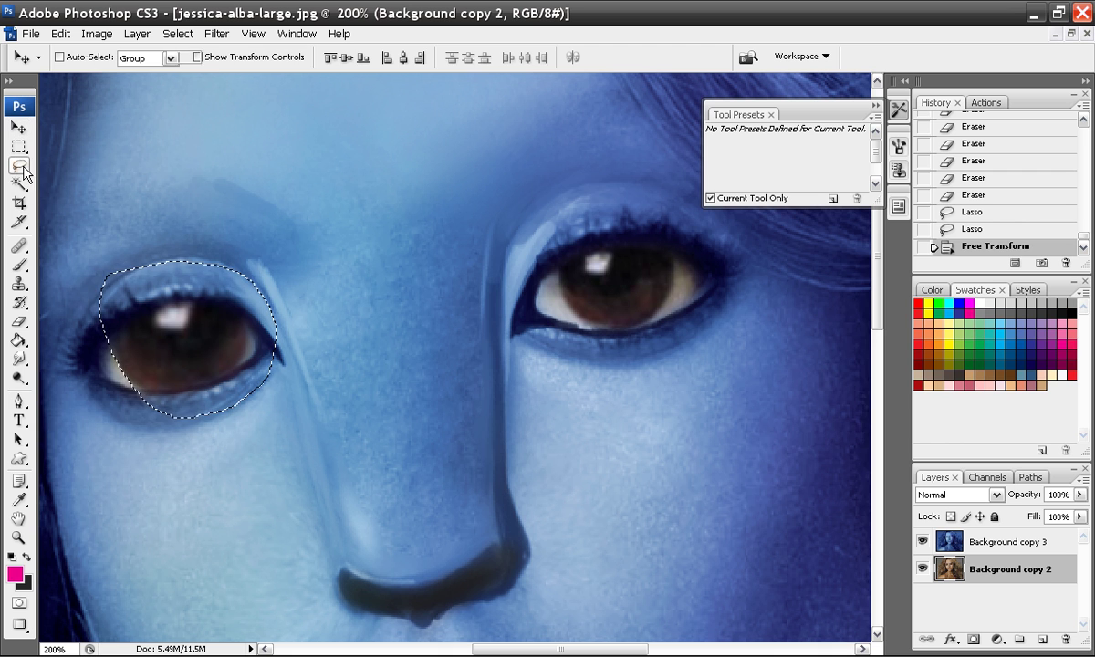
key("ctrl+d")
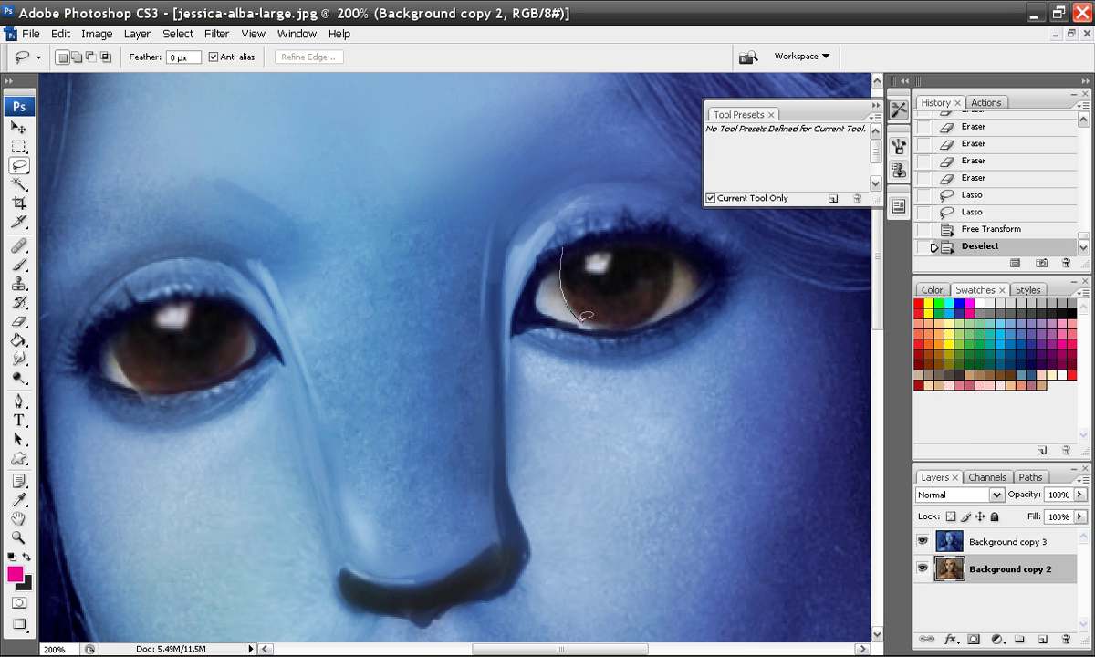
Lasso the iris on the shaded side, scale it to 131.4% width and 125.4% height, and deselect it
left_click_drag(593, 222, 598, 223)
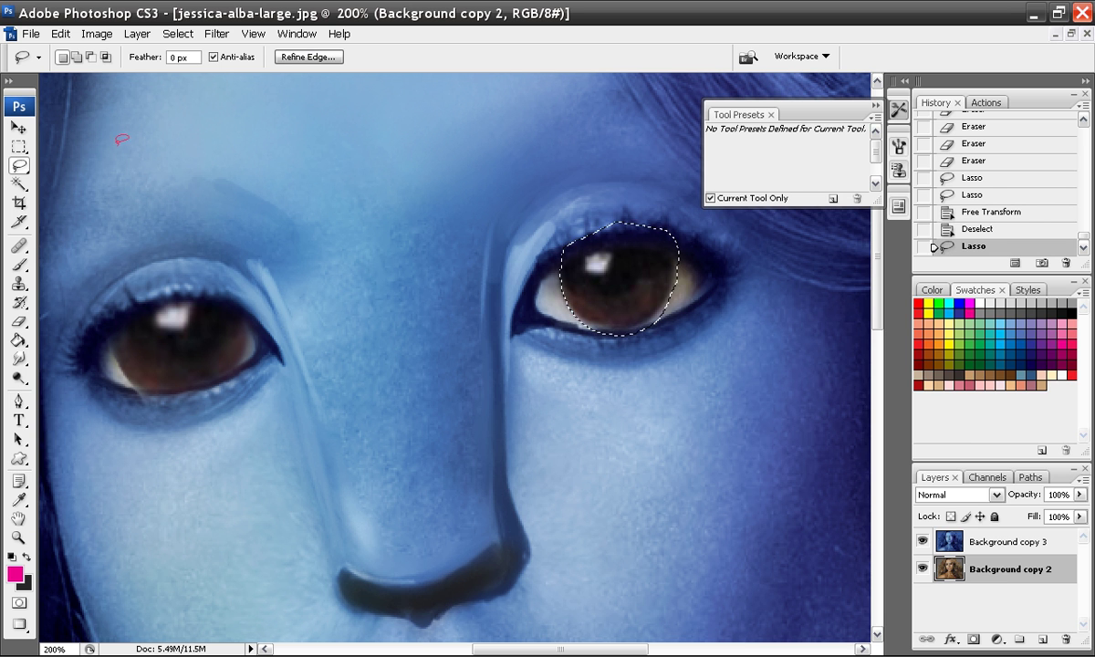
left_click(61, 34)
left_click(119, 334)
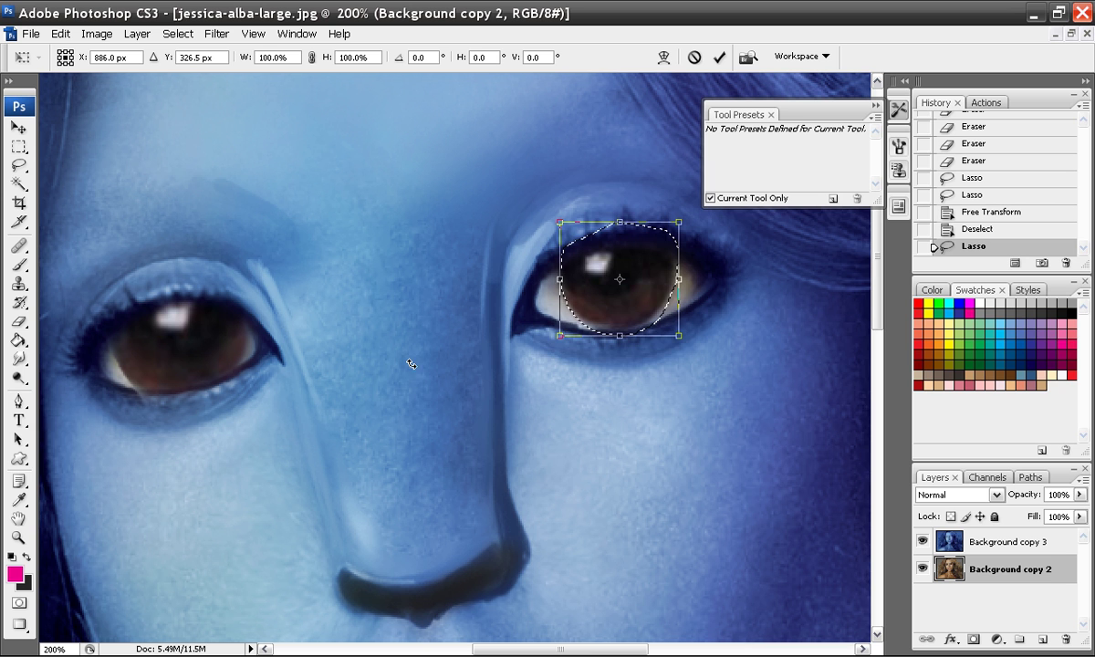
left_click_drag(561, 336, 541, 351)
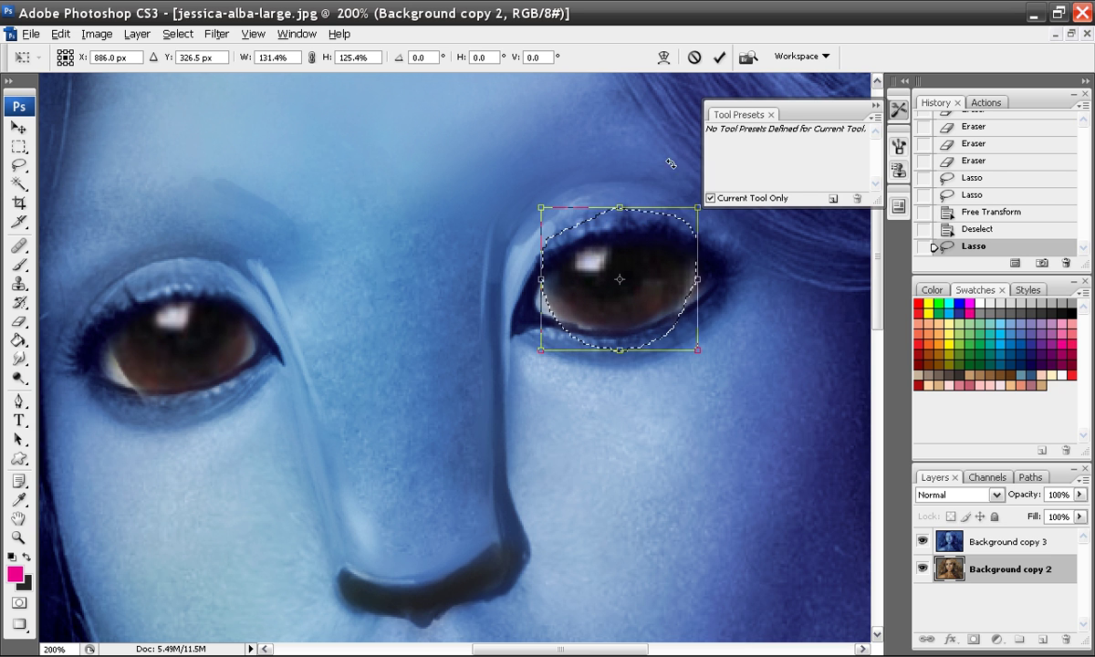
left_click(719, 56)
left_click(509, 257)
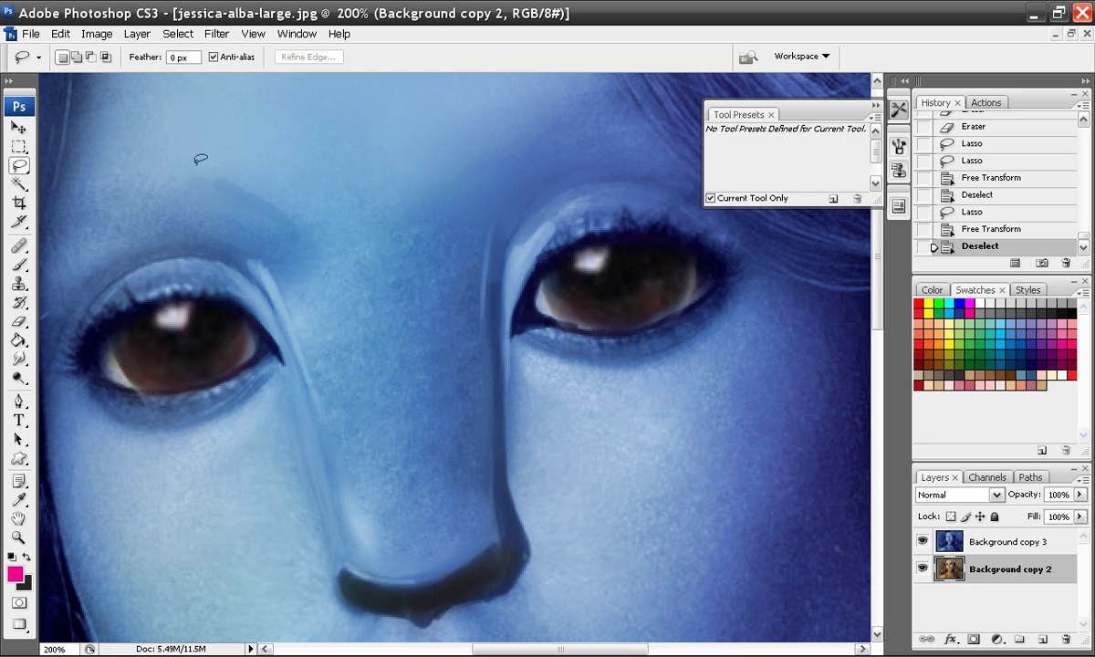
Brighten the highlights of the Background copy 2 layer with a Levels adjustment
left_click(217, 34)
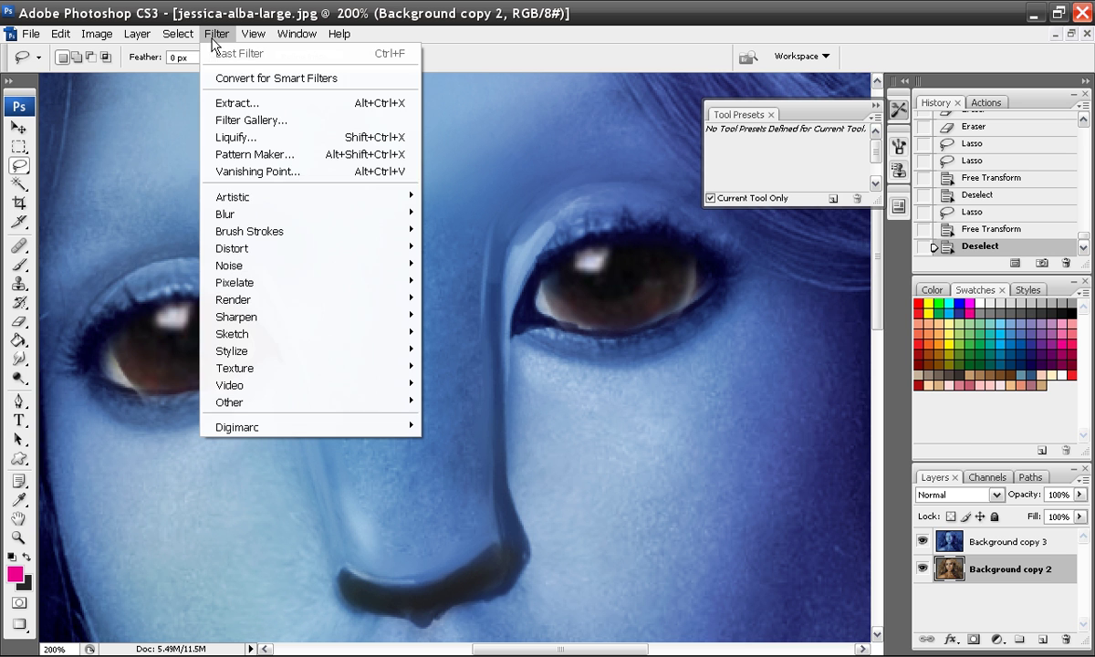
mouse_move(96, 34)
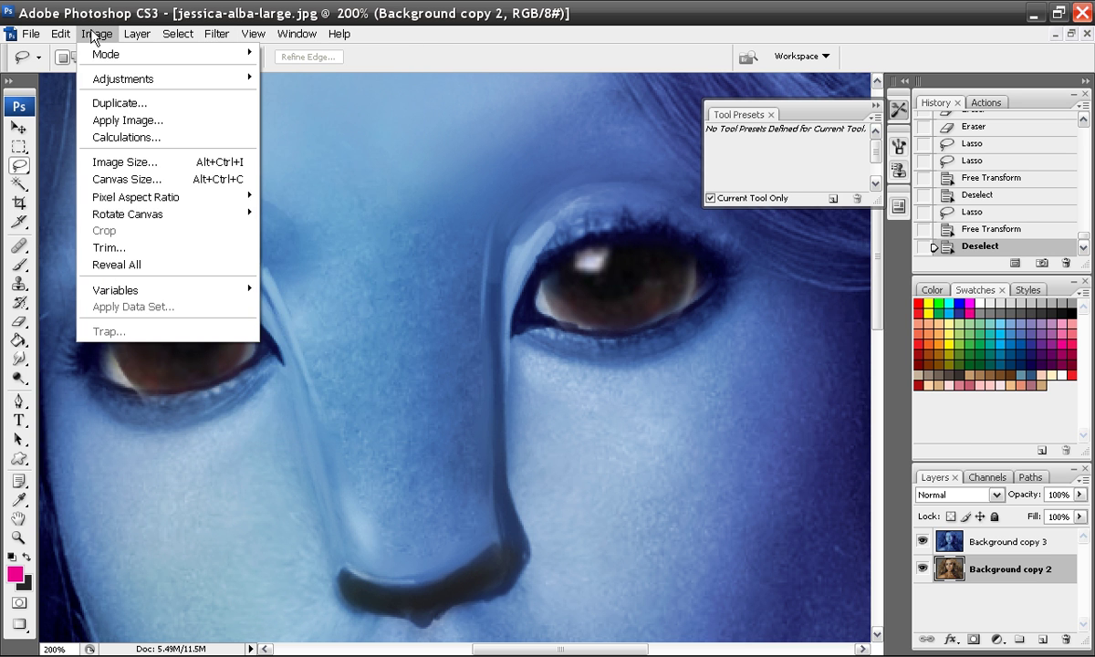
mouse_move(127, 80)
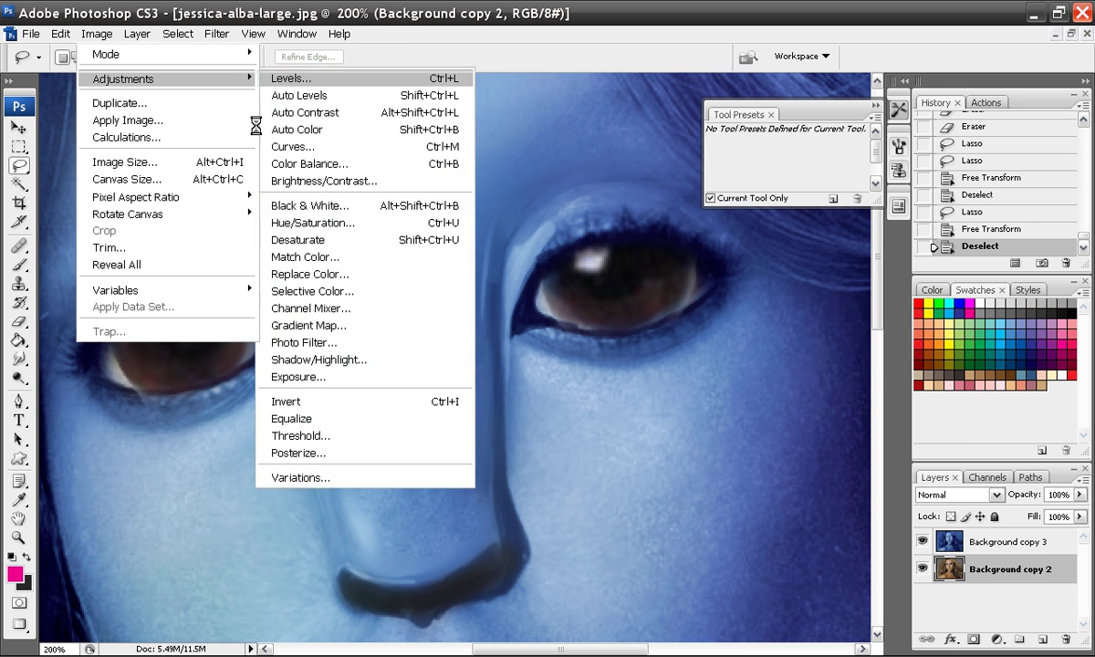
left_click(292, 78)
left_click_drag(850, 261, 802, 259)
left_click(907, 141)
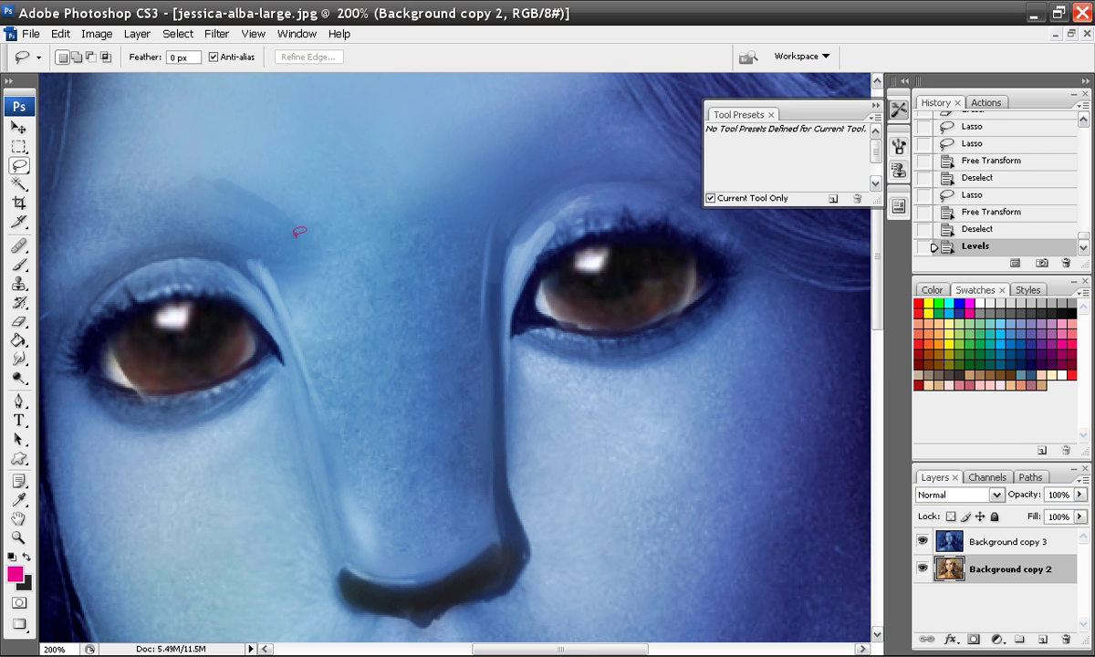
Apply a Color Balance adjustment to Background copy 2 with yellow at -100 in midtones and -90 in highlights, and green +15 in shadows
left_click(95, 34)
mouse_move(136, 80)
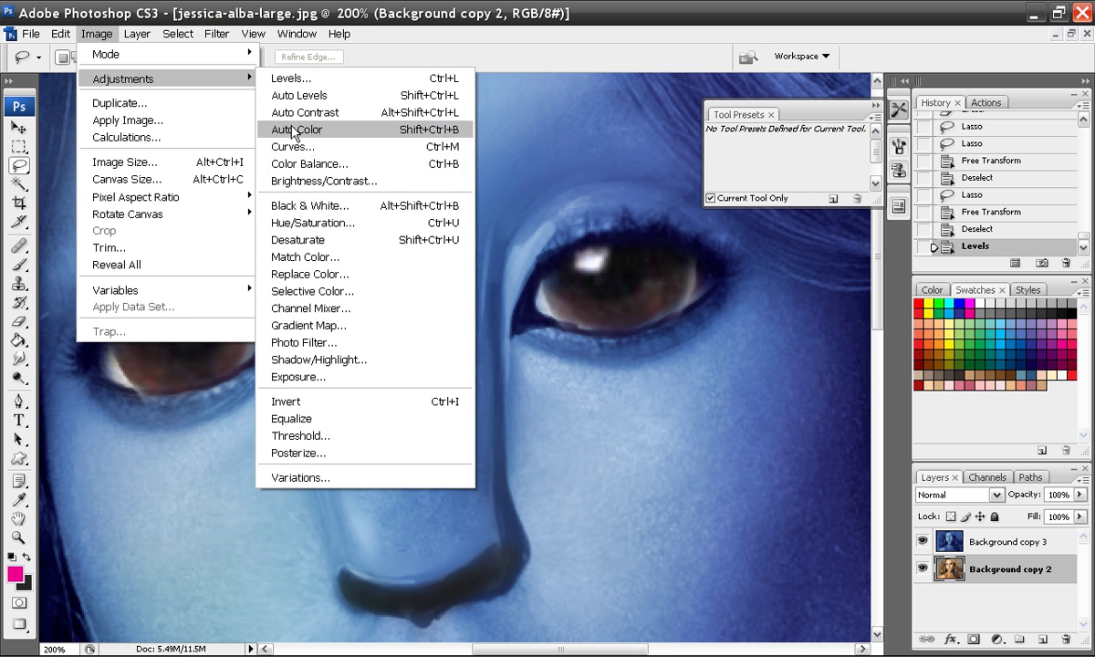
left_click(329, 166)
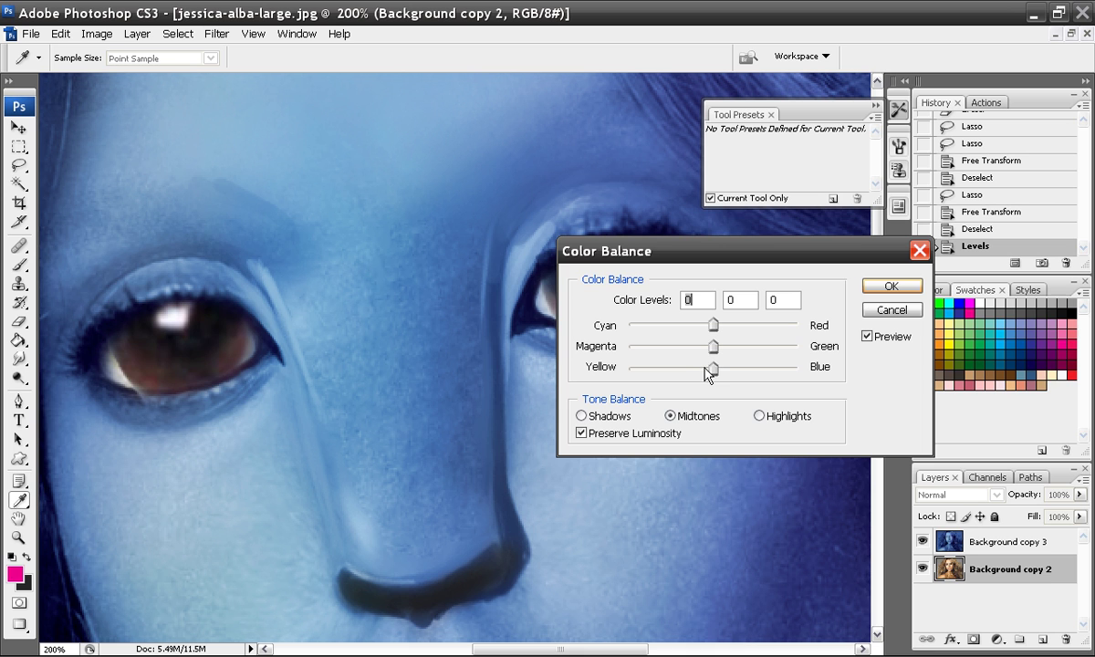
left_click_drag(709, 370, 624, 366)
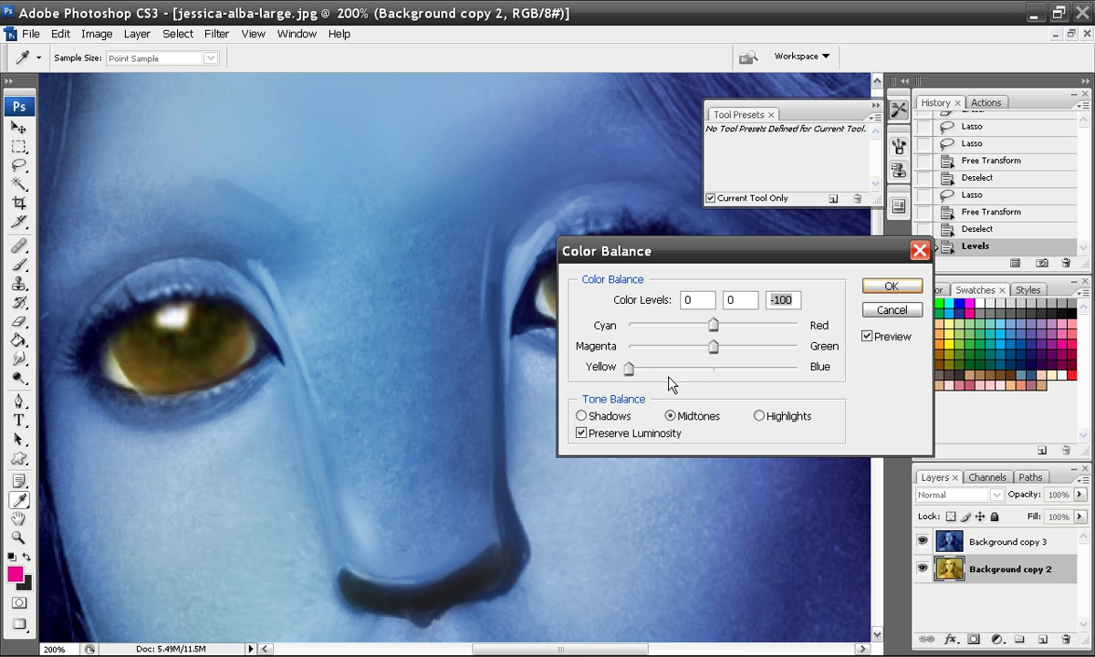
mouse_move(628, 367)
left_mouse_down()
mouse_move(701, 369)
mouse_move(640, 369)
left_mouse_up()
left_click(758, 415)
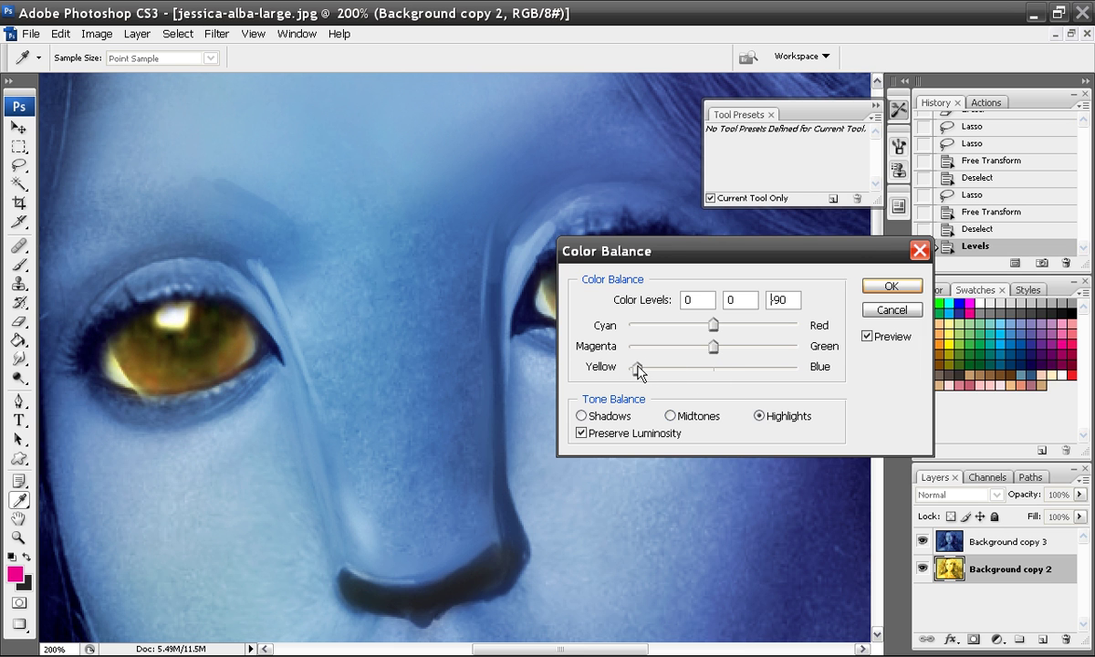
left_click(591, 415)
left_click_drag(709, 350, 727, 350)
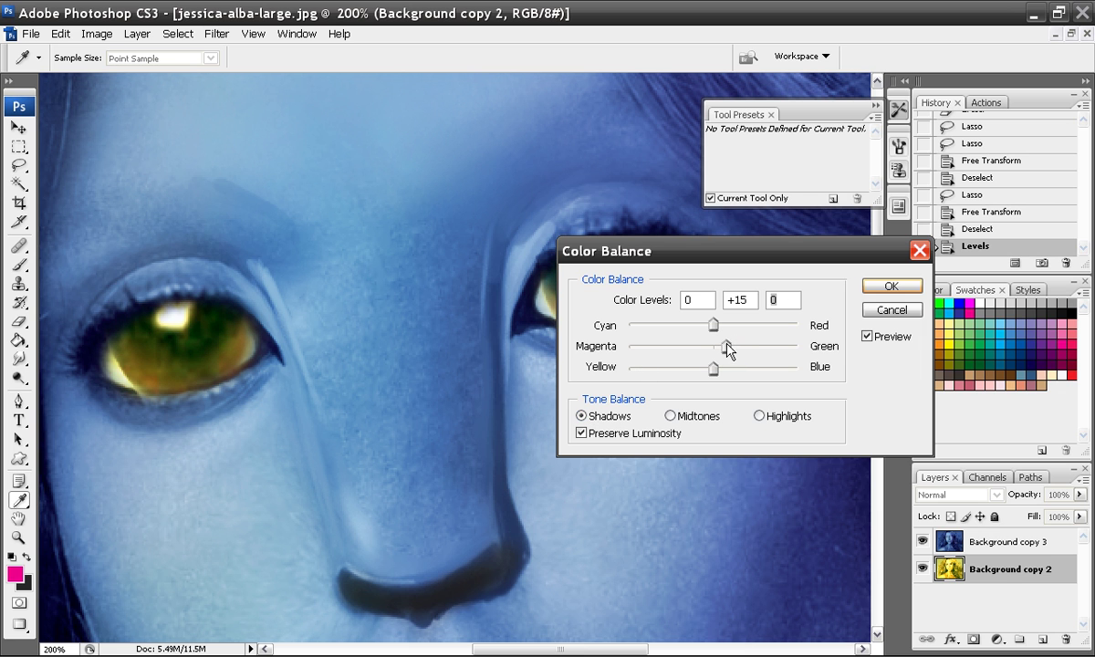
left_click(891, 286)
key("l")
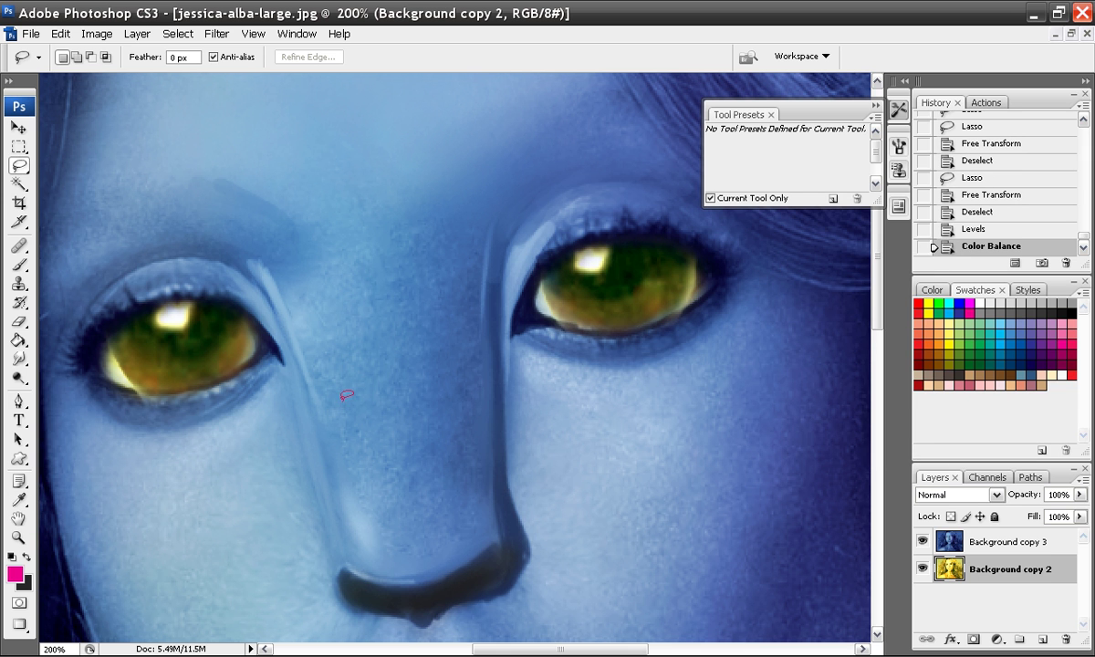
Sample the dark lash-line colour and dab it on the lit-side iris around the pupil with a soft 5 px Soft Light brush at 21% opacity
key("b")
left_click_drag(203, 345, 360, 379)
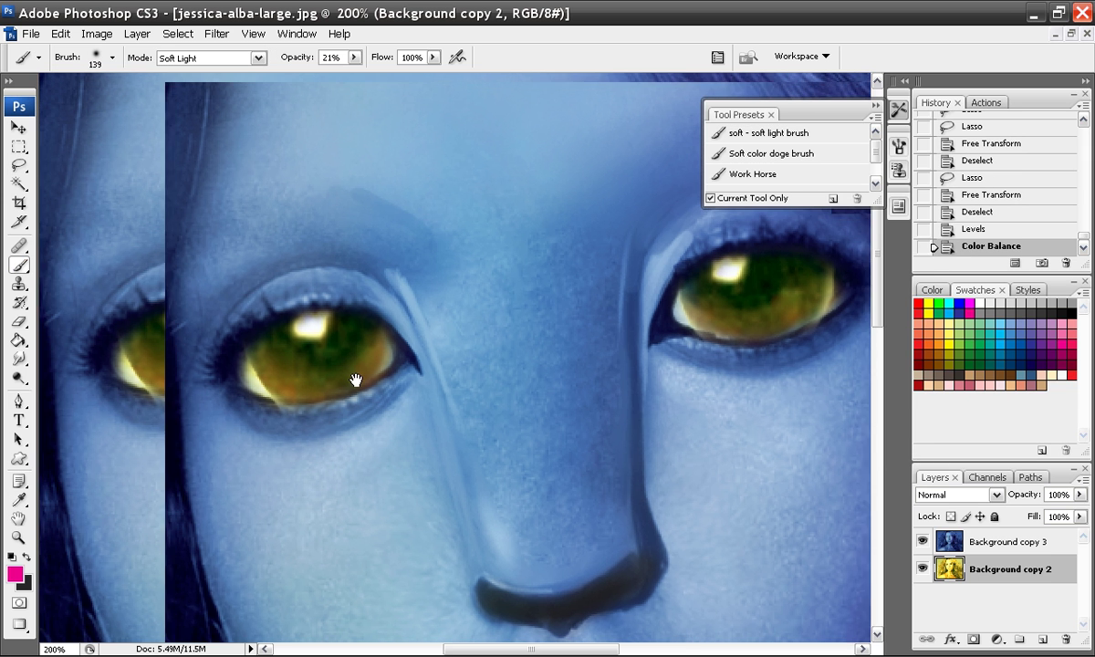
key("ctrl+plus")
right_click(347, 339)
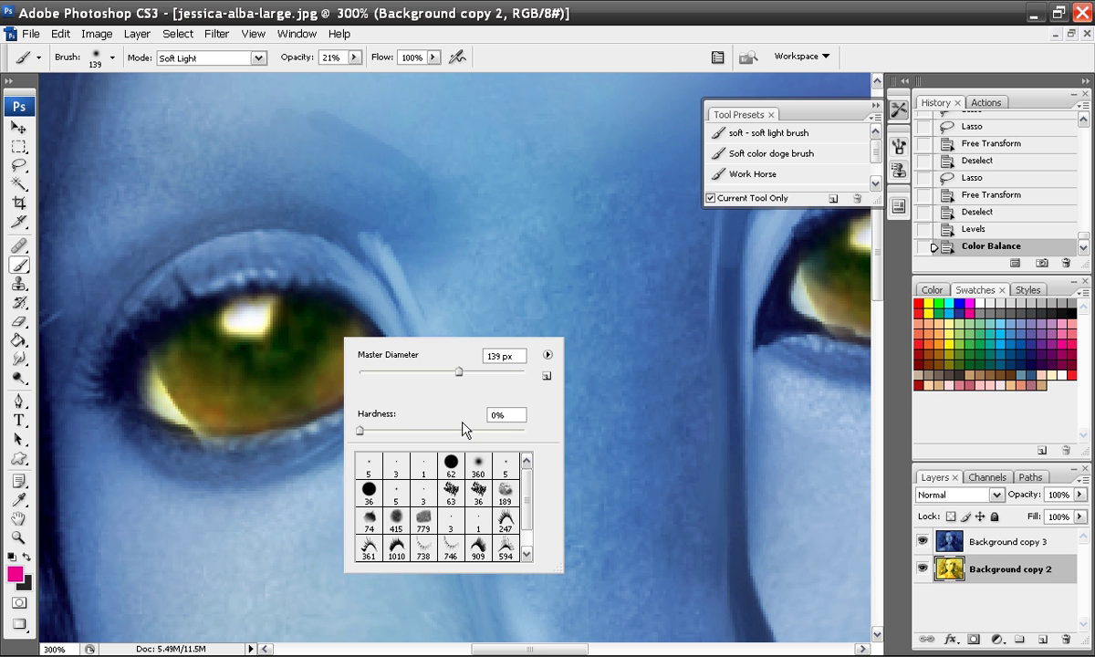
left_click(508, 466)
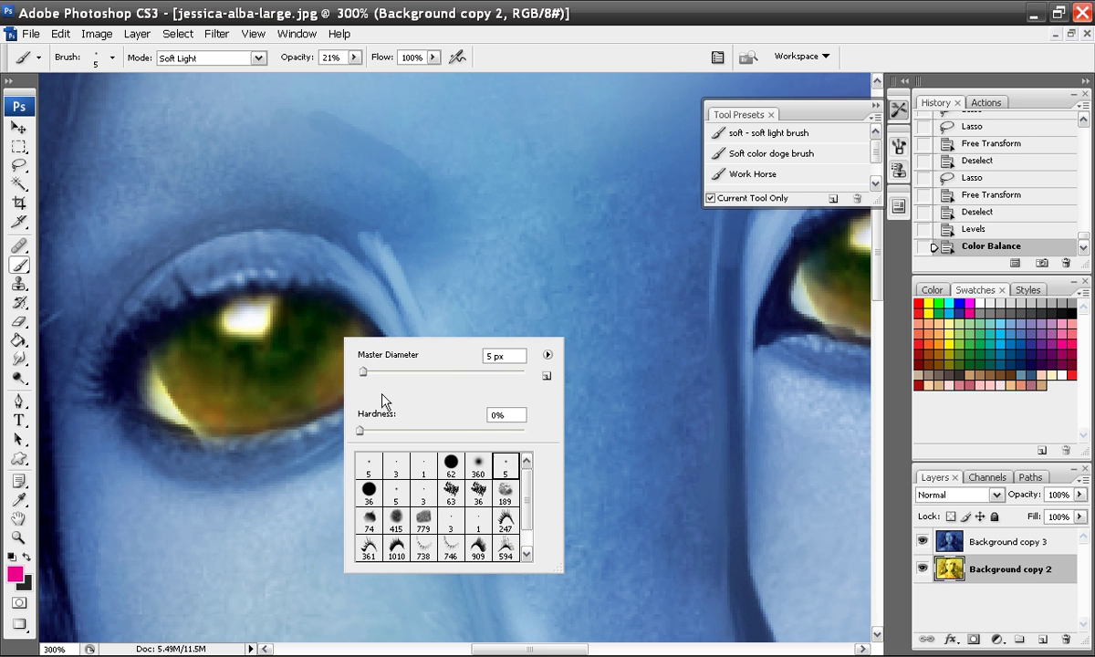
left_click(397, 493)
left_click(176, 324, "alt")
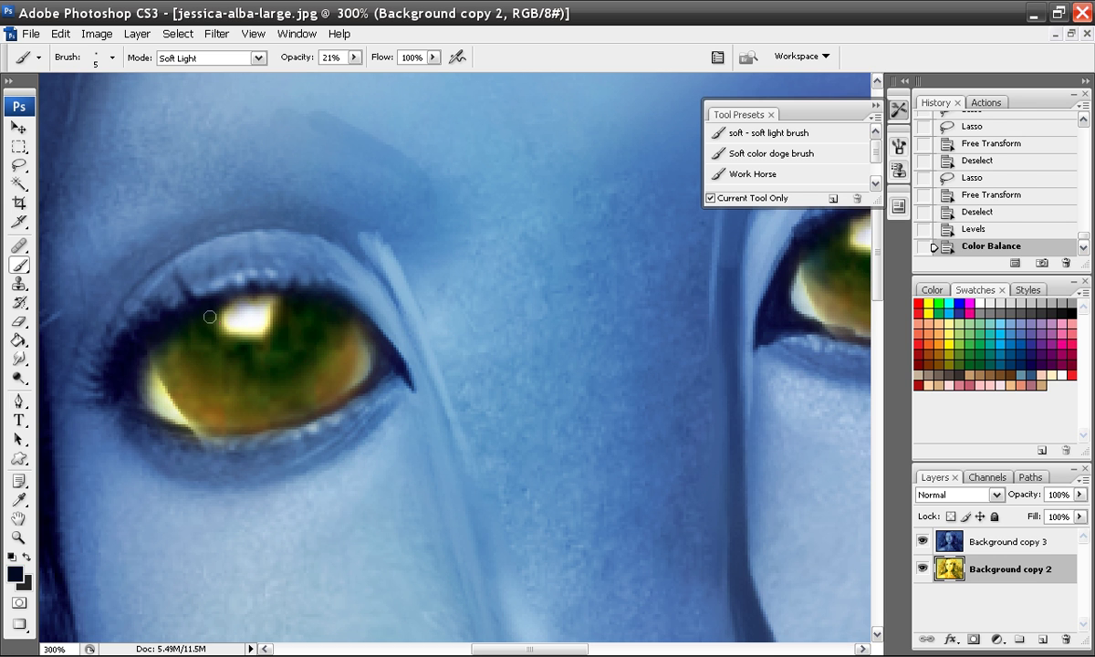
left_click(198, 311)
left_click(207, 336)
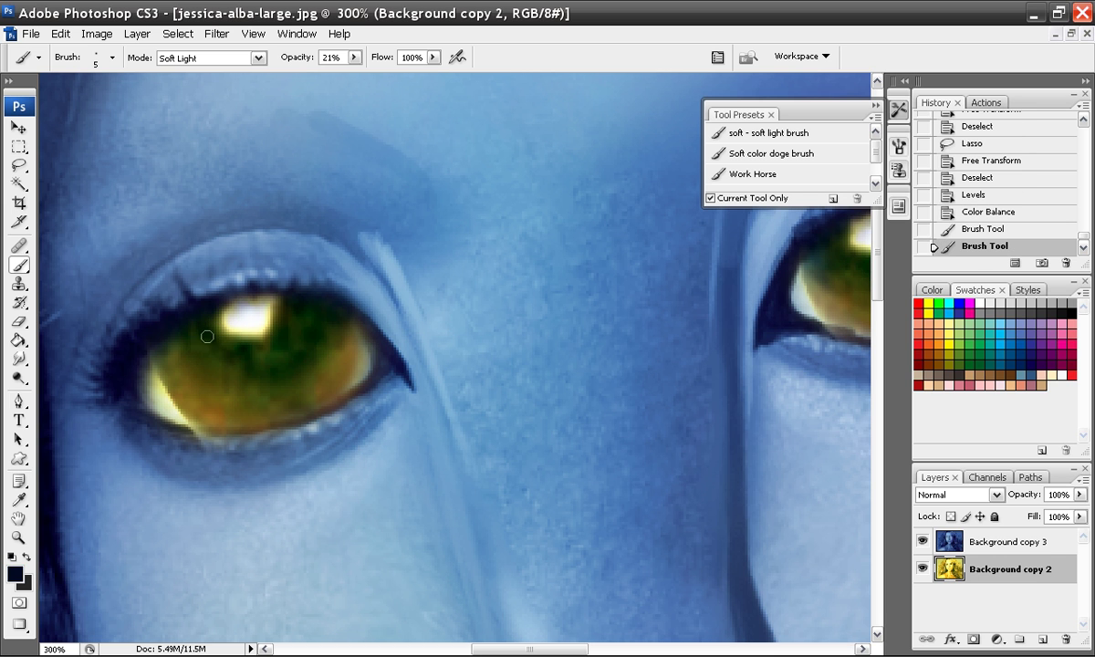
left_click(302, 344)
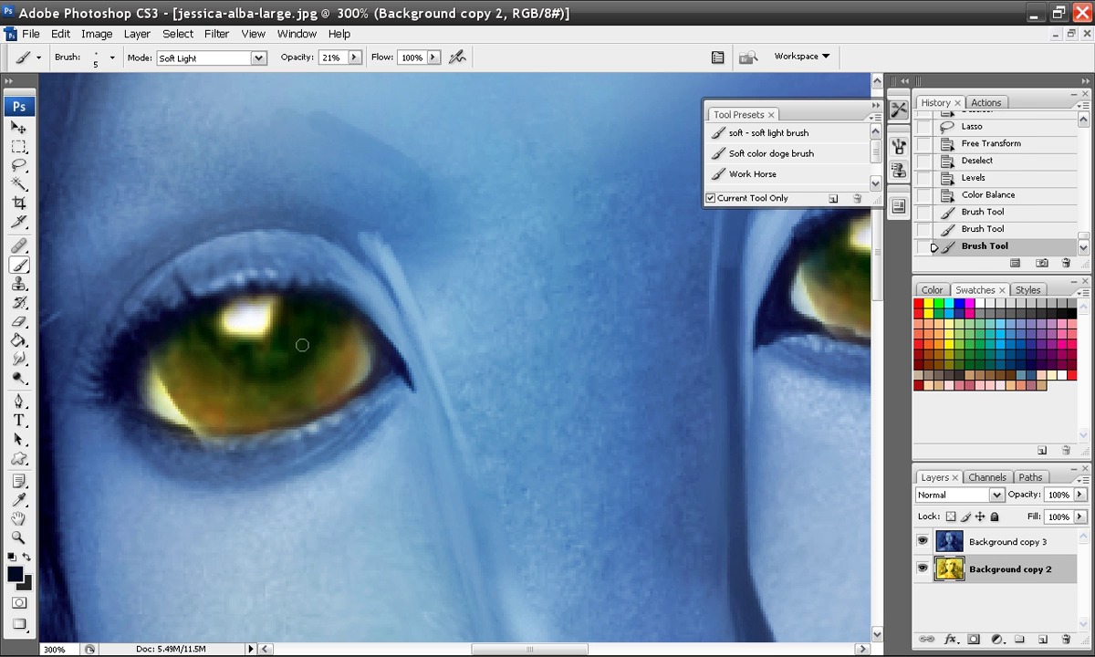
Load the Work Horse brush preset at 5 px and paint a solid dark pupil below the highlight in the lit-side eye
left_click(754, 176)
right_click(265, 274)
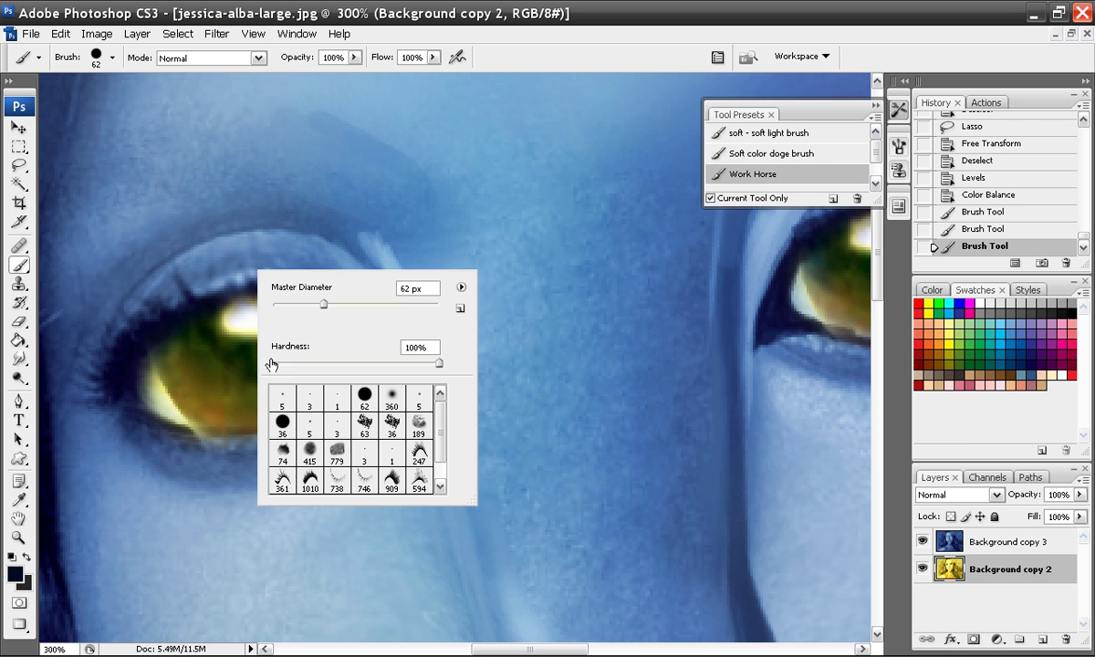
left_click(303, 435)
left_click(225, 362)
mouse_move(197, 323)
left_mouse_down()
mouse_move(270, 368)
mouse_move(301, 346)
left_mouse_up()
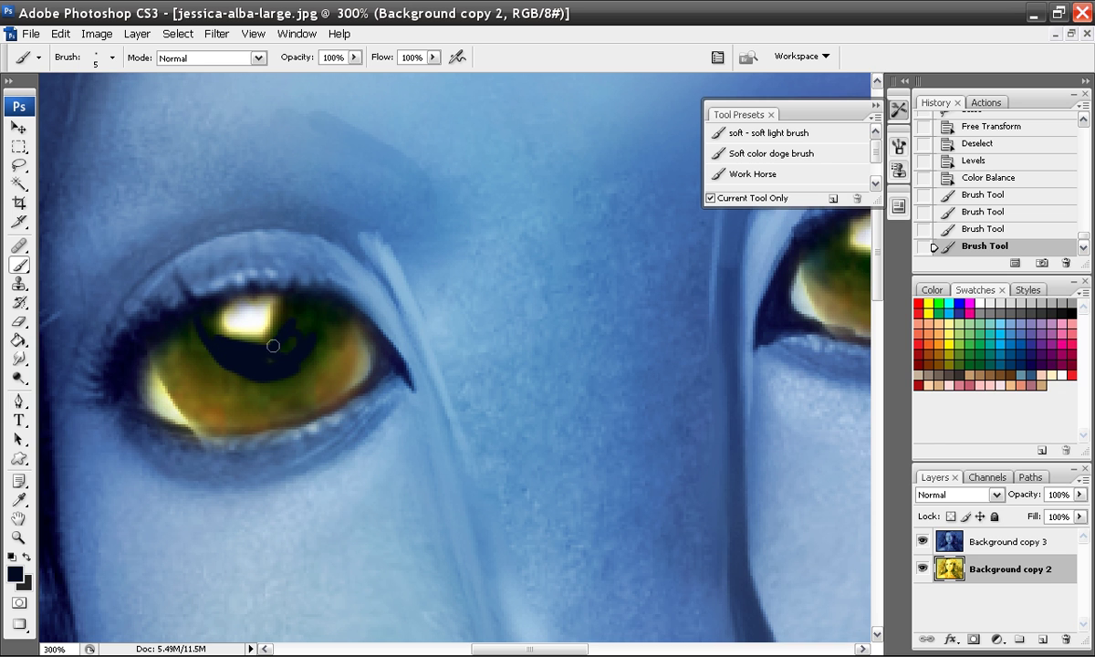
left_click_drag(357, 313, 377, 353)
left_click_drag(305, 324, 266, 305)
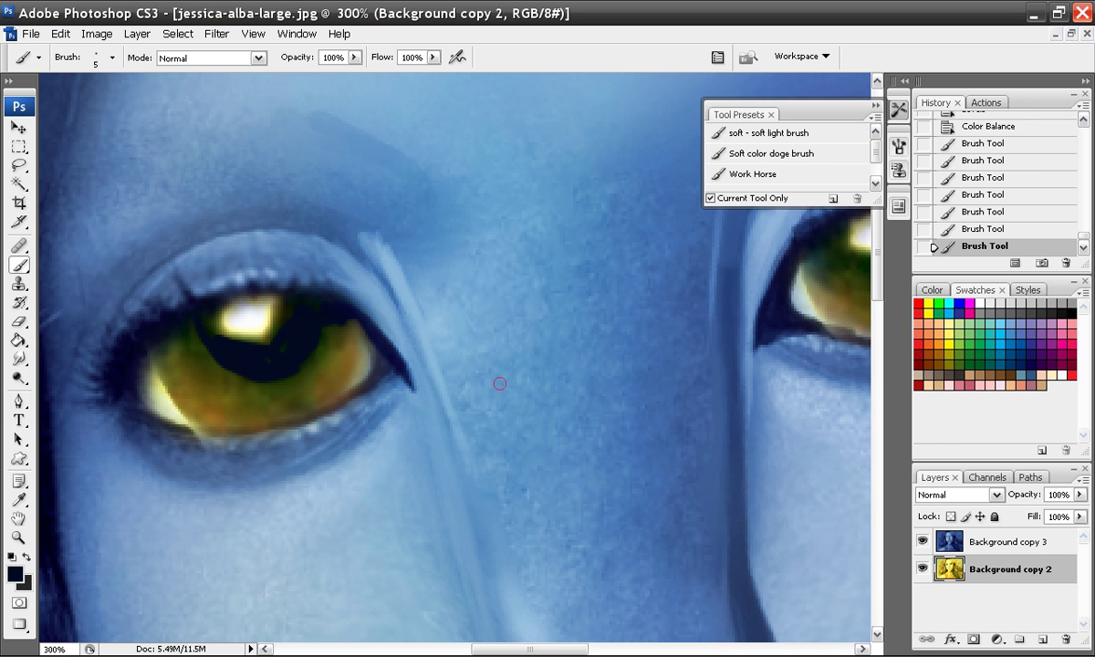
On the Background copy 3 layer, touch up the lit-side pupil and paint a matching dark pupil in the shaded-side eye
left_click(992, 540)
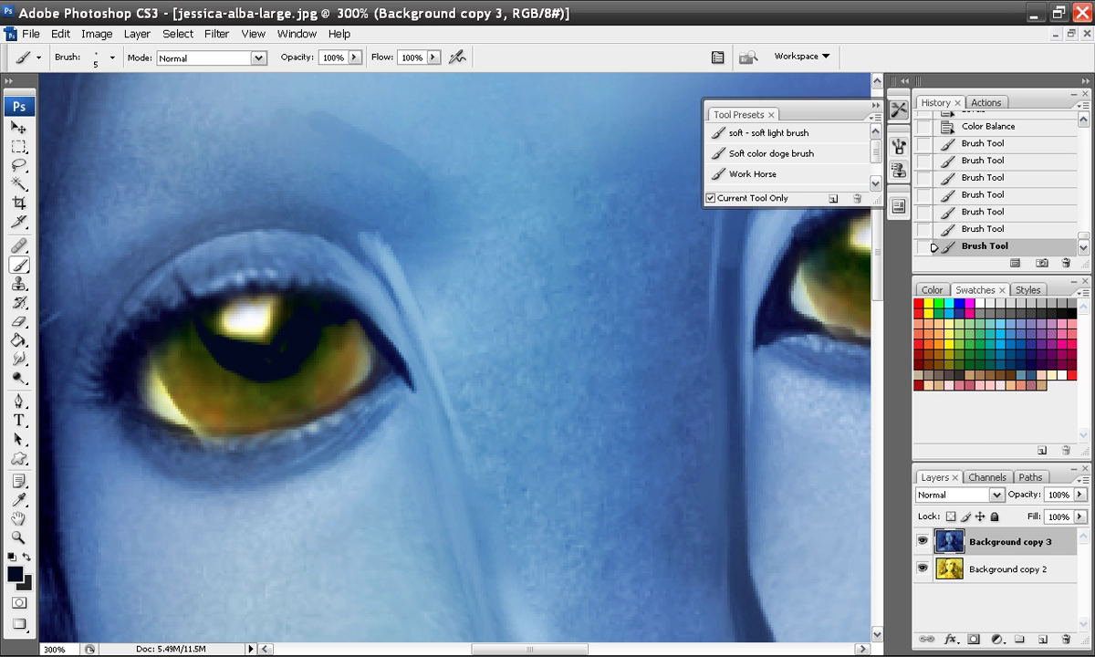
left_click(208, 326)
left_click(215, 343)
mouse_move(567, 385)
left_mouse_down()
mouse_move(520, 412)
mouse_move(299, 440)
left_mouse_up()
mouse_move(566, 289)
left_mouse_down()
mouse_move(604, 329)
mouse_move(626, 324)
mouse_move(569, 313)
mouse_move(664, 322)
mouse_move(619, 325)
mouse_move(655, 272)
left_mouse_up()
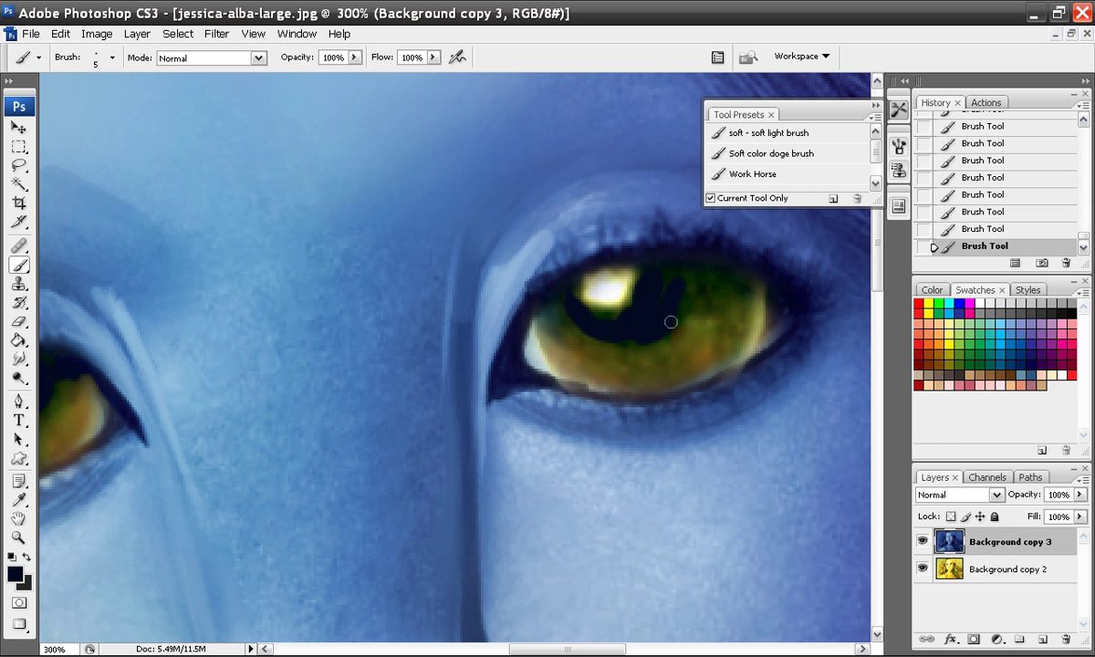
mouse_move(671, 322)
left_mouse_down()
mouse_move(683, 267)
mouse_move(686, 277)
left_mouse_up()
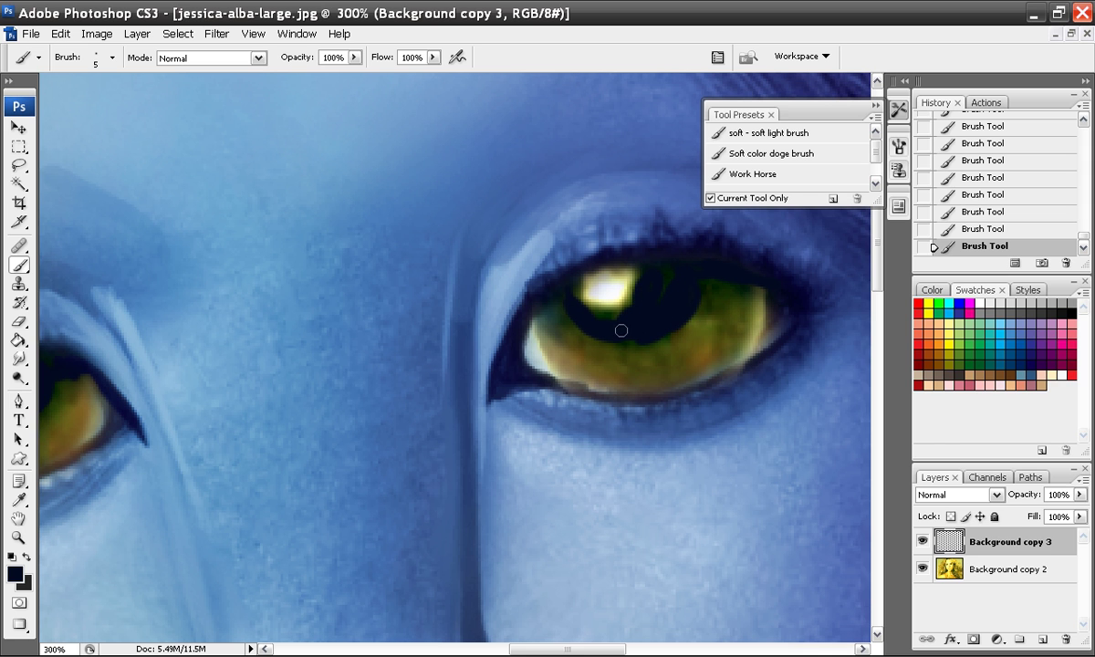
Enlarge the hard brush to 16 px and paint the lit-side iris around the pupil with olive and amber tones sampled from the eye
left_click_drag(411, 424, 580, 408)
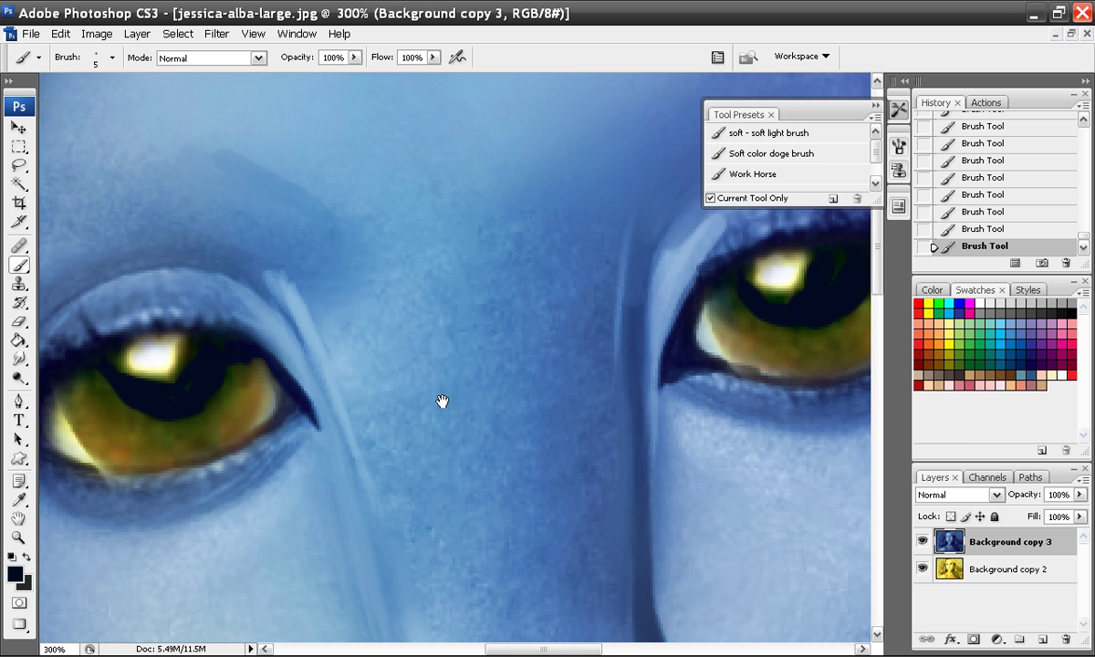
left_click_drag(442, 403, 549, 405)
right_click(348, 397)
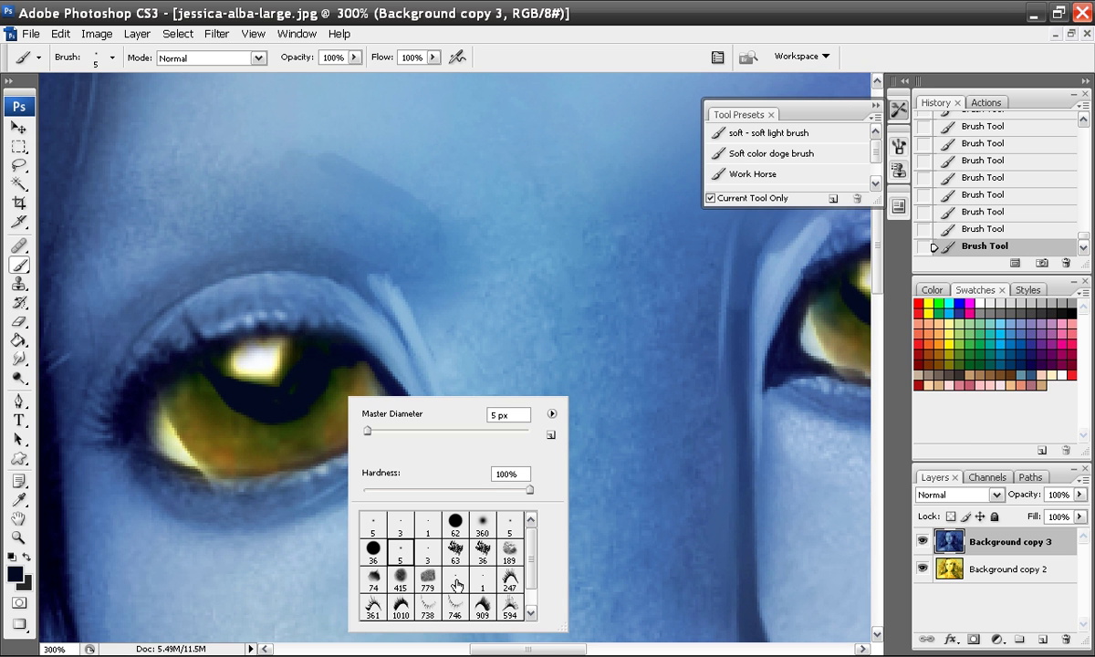
left_click(375, 527)
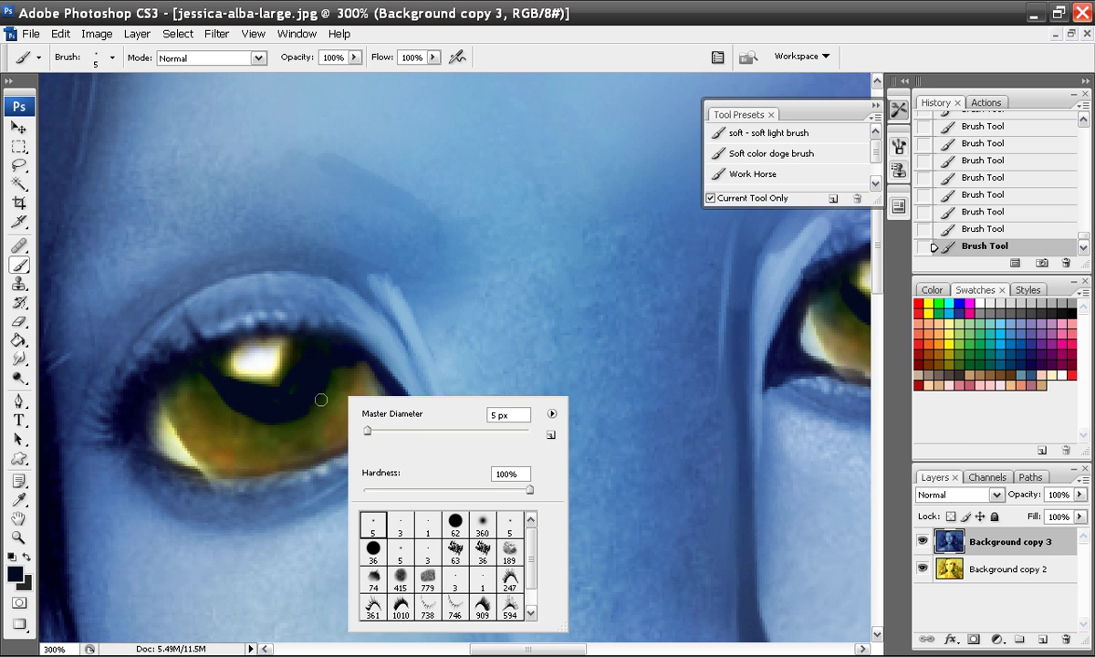
left_click(380, 431)
left_click(249, 412, "alt")
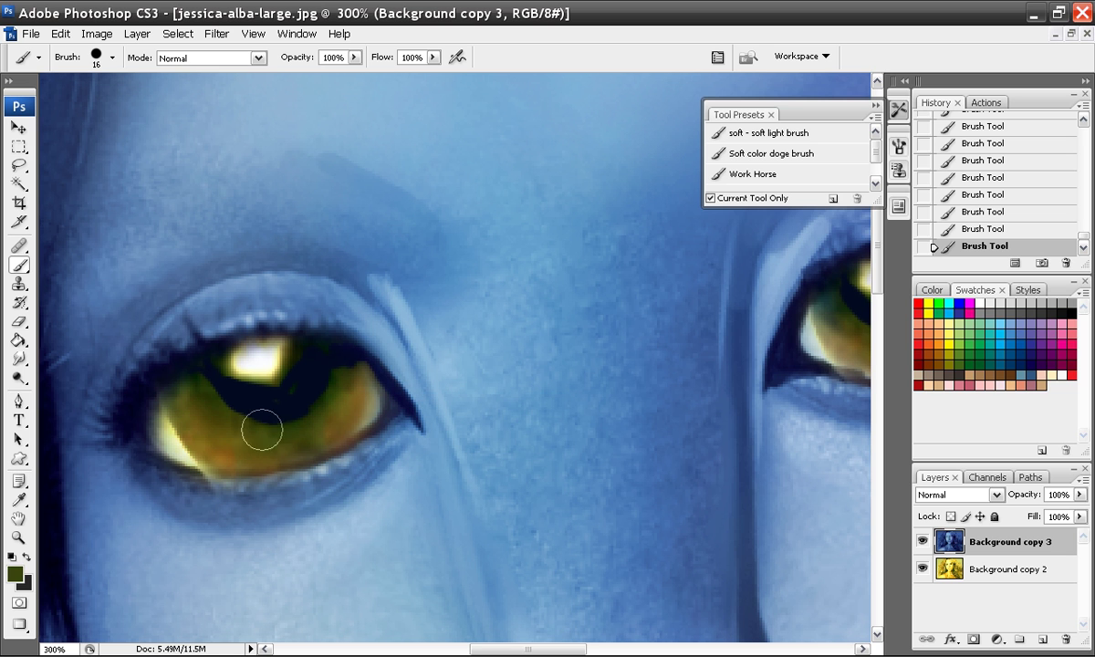
mouse_move(210, 397)
left_mouse_down()
mouse_move(261, 440)
mouse_move(313, 433)
mouse_move(315, 359)
left_mouse_up()
left_click(195, 421, "alt")
mouse_move(195, 421)
left_mouse_down()
mouse_move(235, 429)
mouse_move(297, 407)
mouse_move(346, 411)
mouse_move(345, 396)
mouse_move(271, 458)
mouse_move(208, 430)
mouse_move(250, 456)
mouse_move(200, 411)
mouse_move(255, 453)
mouse_move(352, 415)
left_mouse_up()
Paint the lower part of the shaded-side iris with amber, adding strokes of a lighter yellow-olive sampled from the iris edge
key("space")
left_click_drag(678, 399, 404, 417)
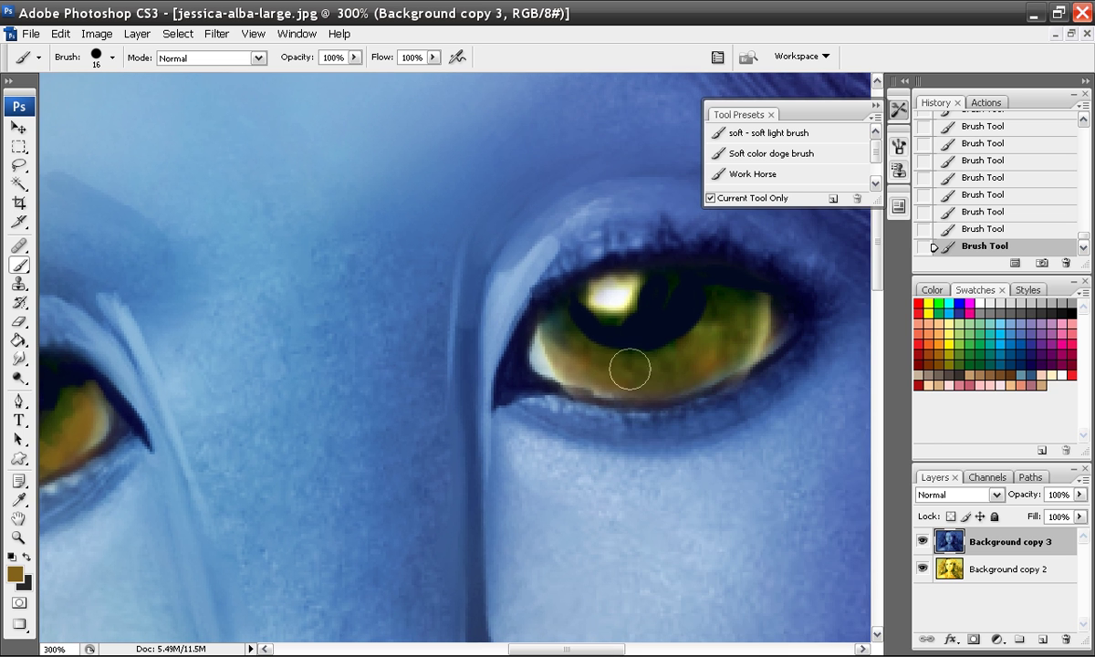
mouse_move(631, 387)
left_mouse_down()
mouse_move(713, 370)
mouse_move(619, 389)
mouse_move(568, 354)
mouse_move(652, 383)
mouse_move(644, 366)
mouse_move(709, 378)
mouse_move(734, 349)
mouse_move(626, 378)
left_mouse_up()
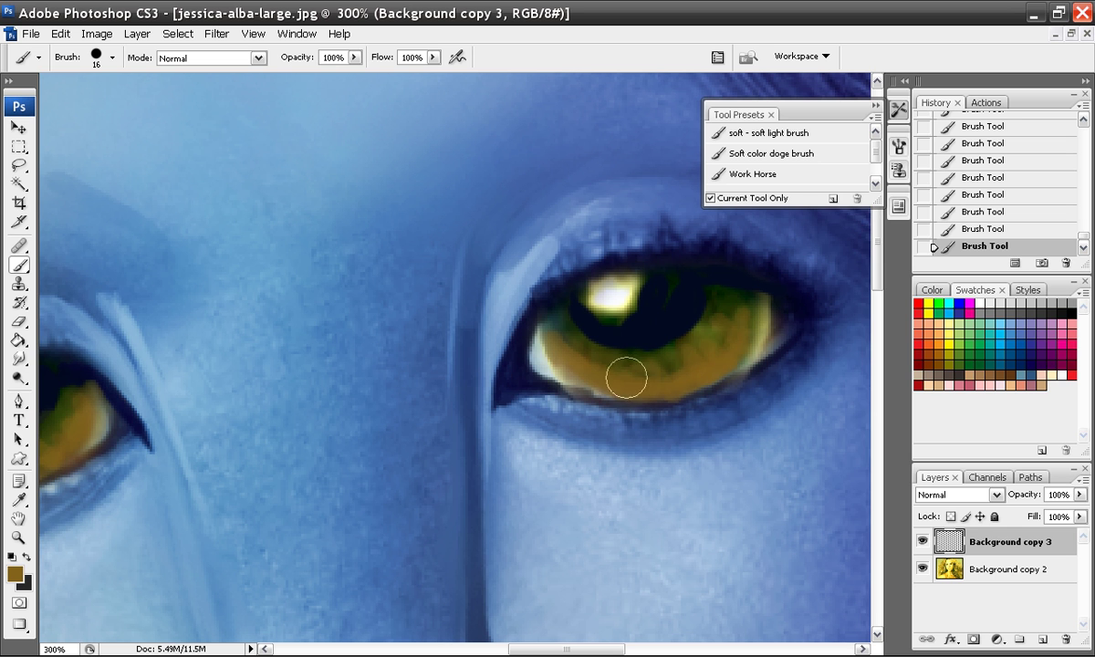
left_click(756, 335, "alt")
mouse_move(746, 339)
left_mouse_down()
mouse_move(690, 381)
mouse_move(708, 353)
mouse_move(575, 356)
mouse_move(567, 328)
mouse_move(557, 363)
mouse_move(589, 356)
mouse_move(592, 377)
mouse_move(569, 356)
mouse_move(587, 337)
mouse_move(650, 378)
left_mouse_up()
Reduce the brush to 8 px and paint light yellow-olive strokes along the outer side of the lit-side iris
key("space")
left_click_drag(292, 410, 550, 403)
right_click(229, 413)
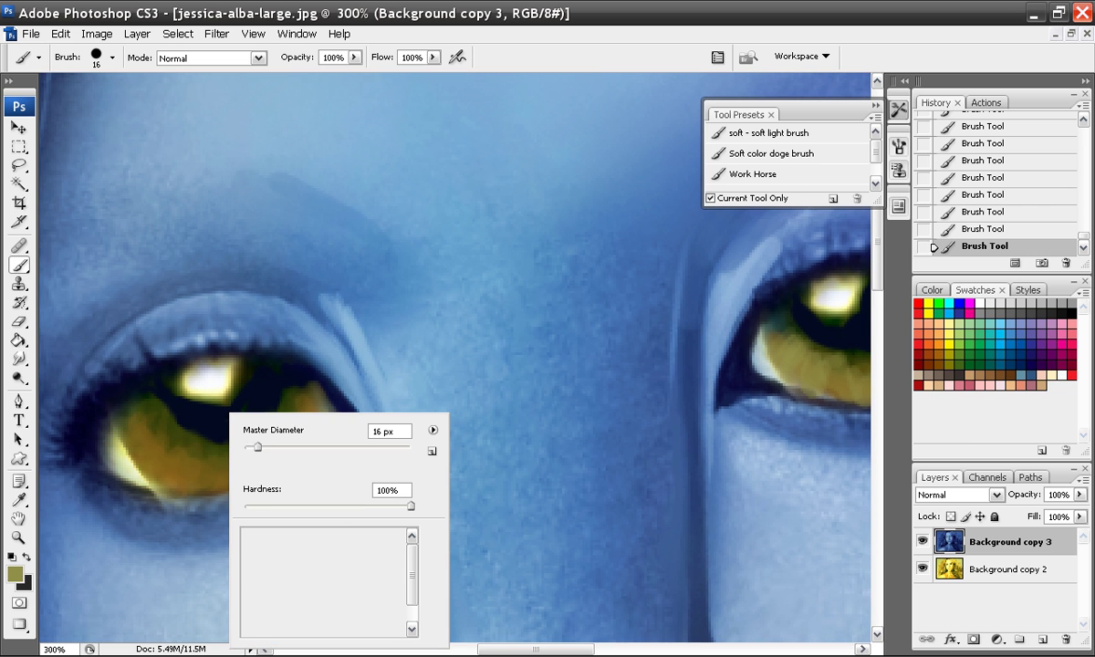
left_click_drag(256, 448, 251, 448)
left_click_drag(133, 435, 153, 411)
mouse_move(144, 457)
left_mouse_down()
mouse_move(139, 418)
mouse_move(151, 466)
mouse_move(134, 413)
mouse_move(157, 464)
left_mouse_up()
Blend the lit-side iris with streaks of tones sampled from the eye and add dark olive streaks around the shaded-side pupil
left_click(125, 465, "alt")
left_click_drag(150, 412, 130, 449)
left_click_drag(128, 424, 149, 474)
left_click(148, 432, "alt")
mouse_move(148, 432)
left_mouse_down()
mouse_move(143, 455)
mouse_move(146, 445)
mouse_move(194, 482)
left_mouse_up()
left_click(139, 422, "alt")
left_click_drag(138, 406, 167, 436)
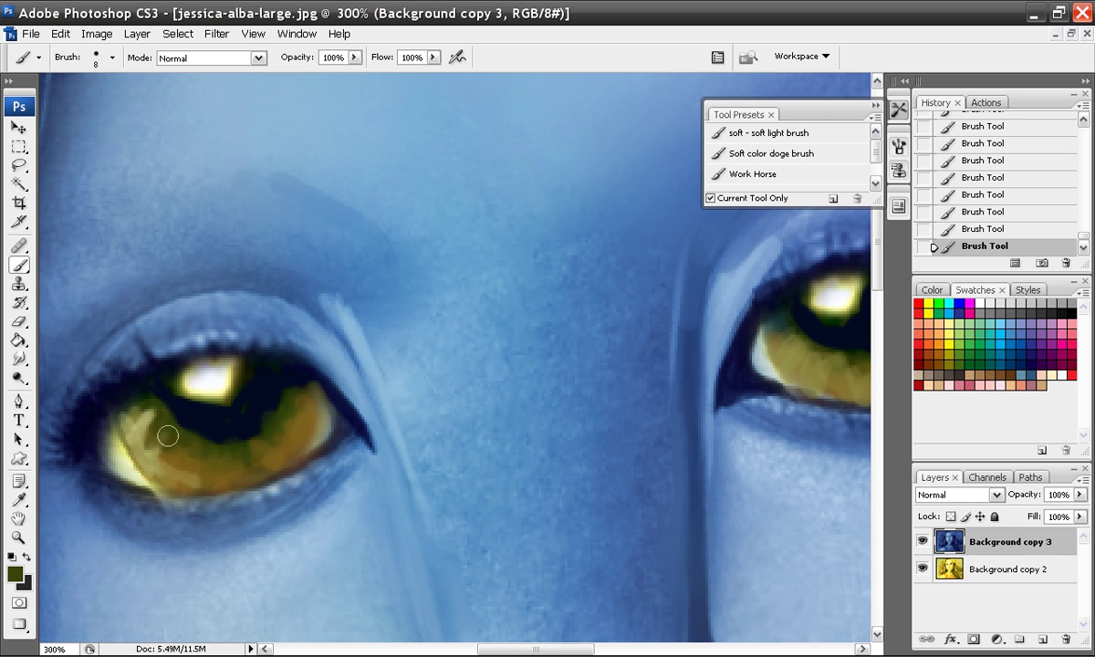
left_click_drag(692, 402, 494, 434)
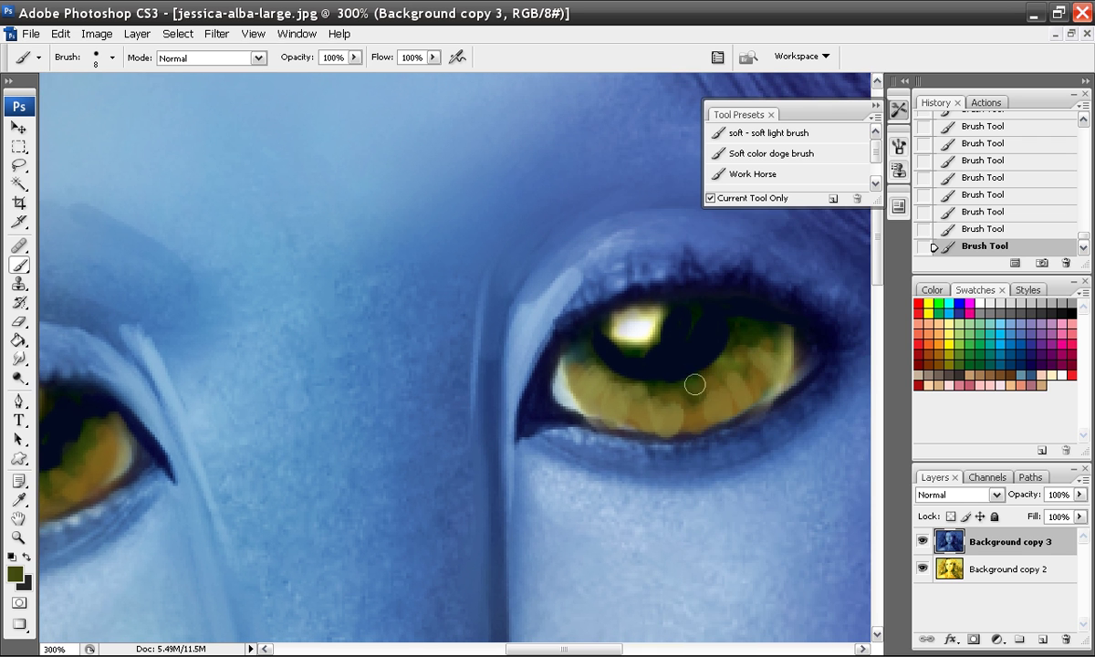
mouse_move(666, 402)
left_mouse_down()
mouse_move(636, 395)
mouse_move(588, 351)
mouse_move(634, 378)
mouse_move(721, 376)
left_mouse_up()
Sample white from the lit-side eye's reflection and paint a large and a small round highlight across its iris
left_click_drag(390, 434, 586, 384)
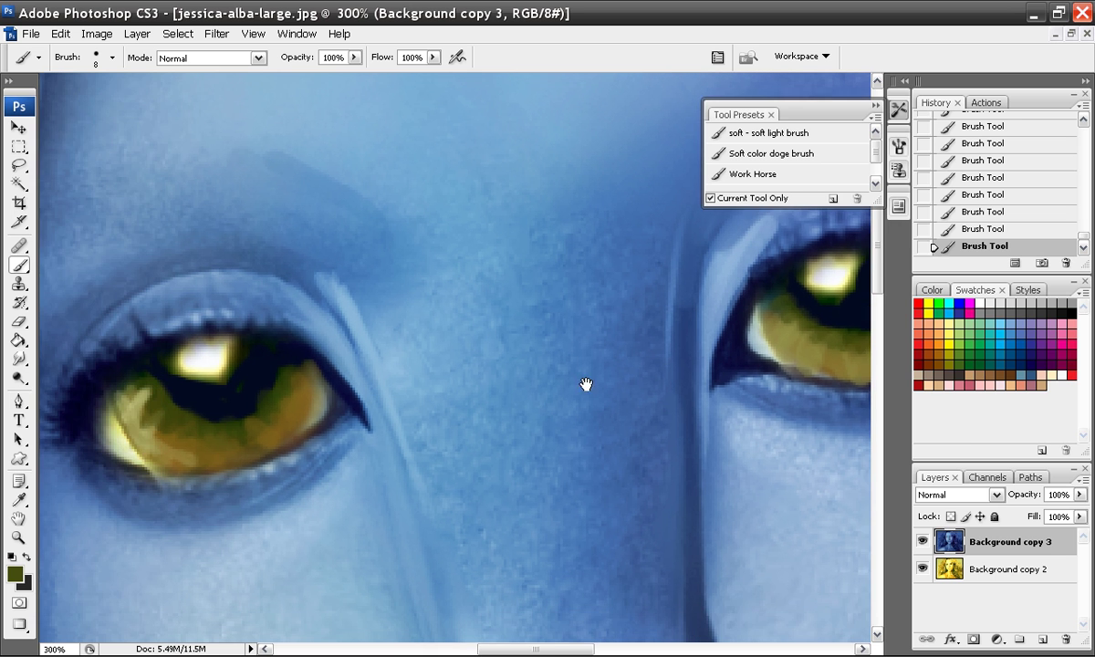
left_click_drag(230, 330, 319, 308)
left_click(301, 323, "alt")
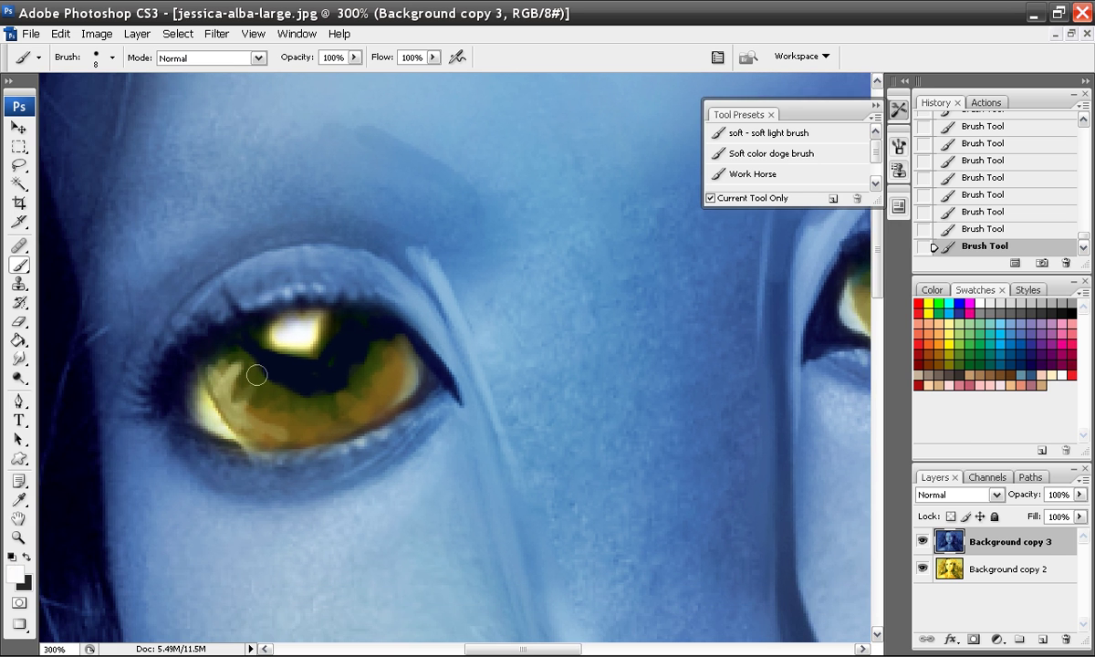
left_click(267, 379)
left_click_drag(217, 378, 230, 368)
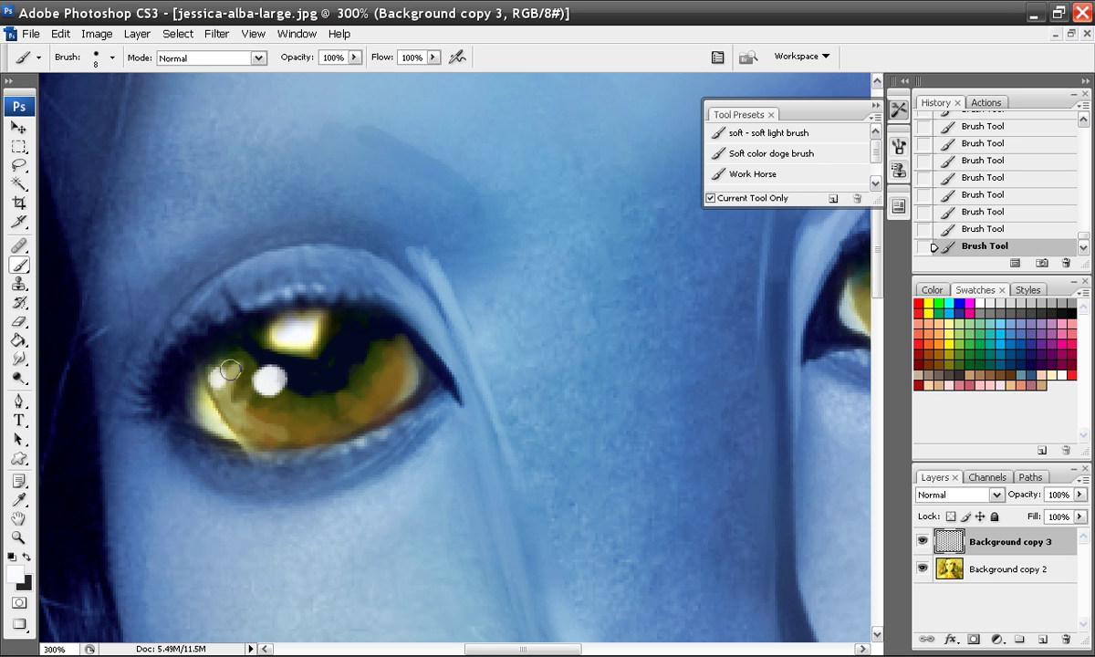
Paint matching white highlight spots beside the pupil and near the inner edge of the shaded-side iris
mouse_move(600, 417)
left_mouse_down()
mouse_move(374, 415)
mouse_move(374, 406)
left_mouse_up()
left_click(699, 285)
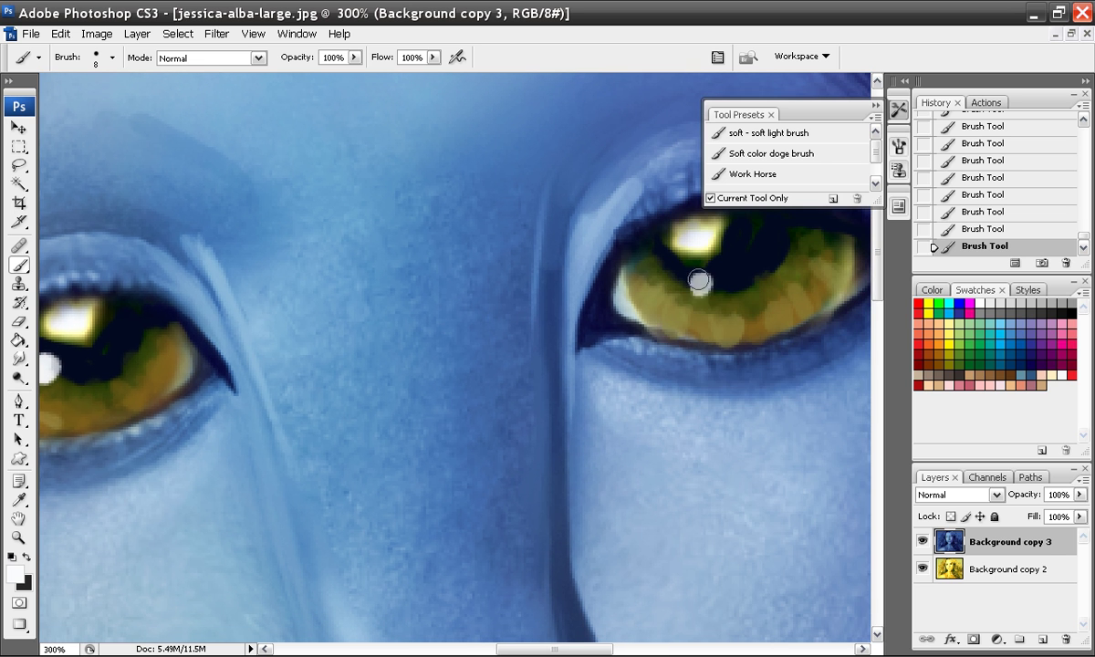
left_click_drag(651, 294, 659, 305)
Extend the small outer highlight on the lit-side iris with a few pale strokes
left_click_drag(280, 362, 565, 364)
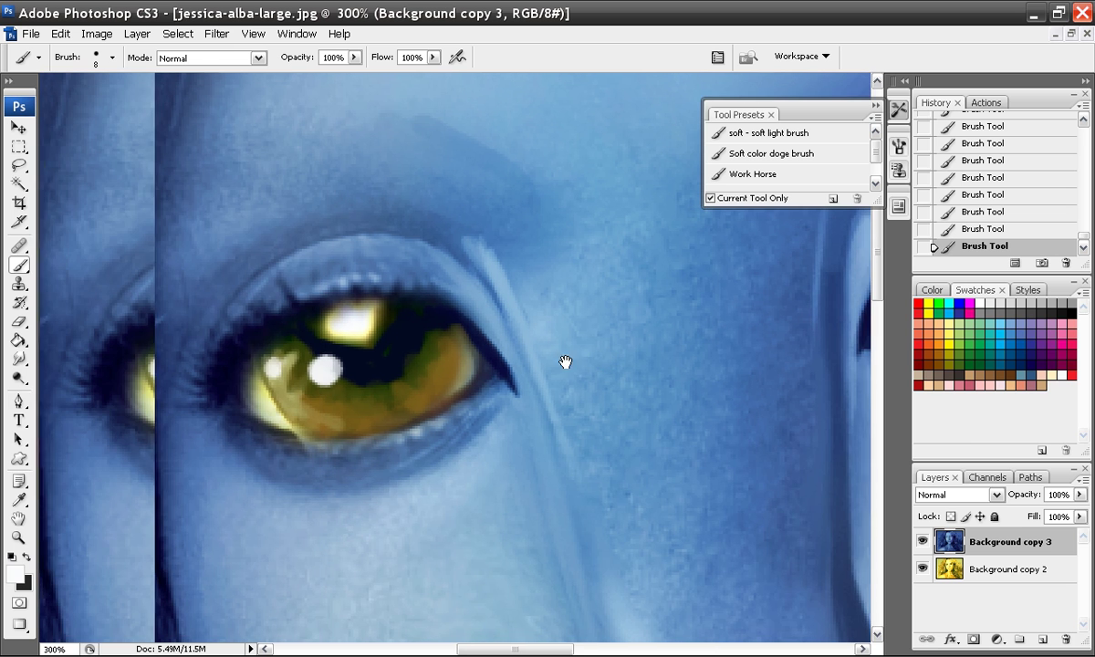
left_click(277, 370)
left_click_drag(284, 385, 301, 355)
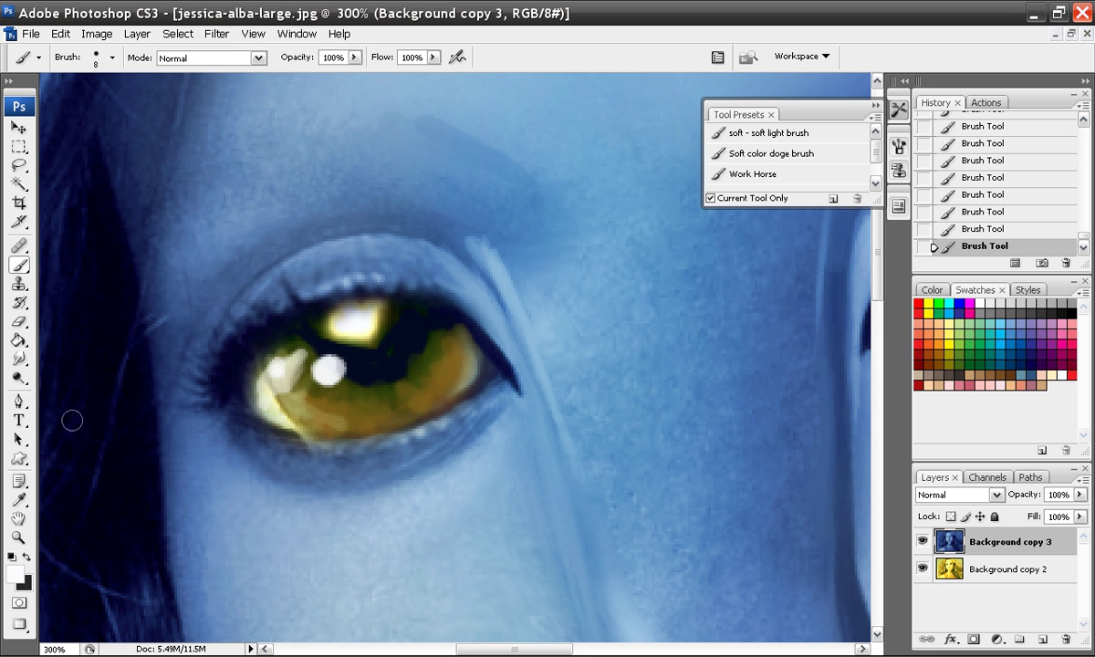
Brighten the lit-side iris using the Soft color doge brush preset at a 62 px diameter
left_click(18, 376)
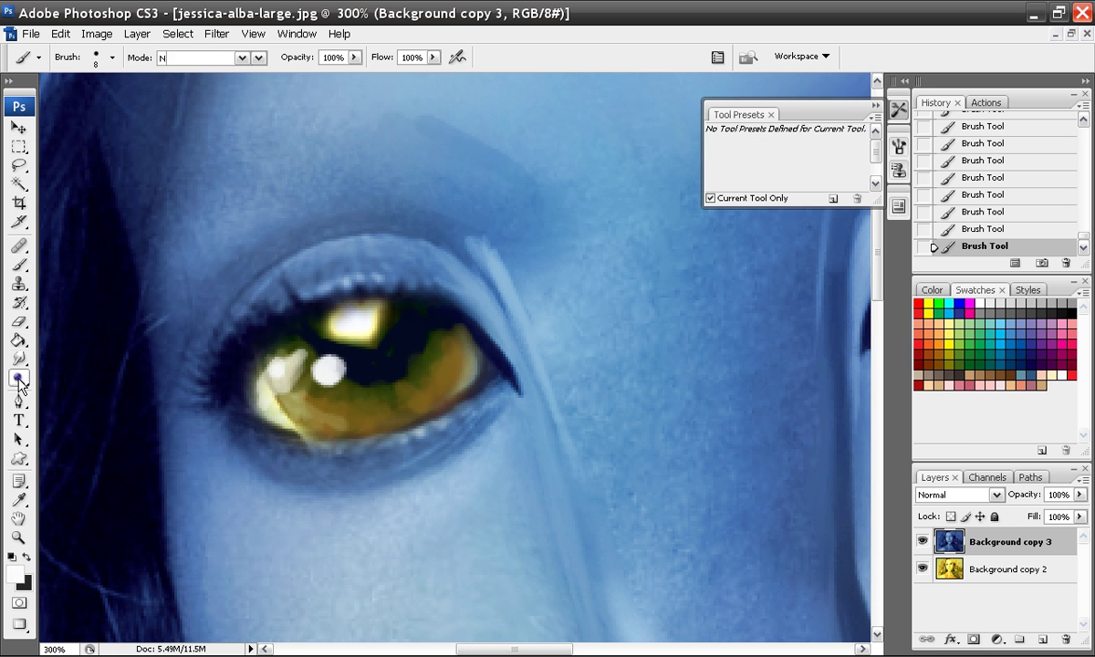
left_click(18, 264)
left_click(790, 155)
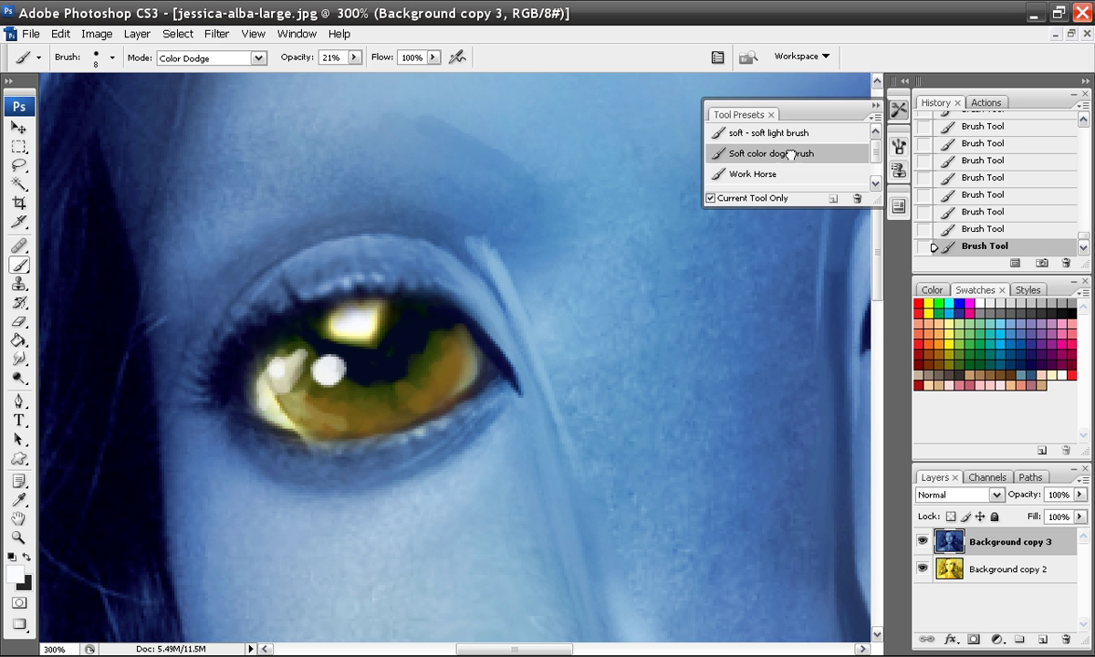
right_click(369, 358)
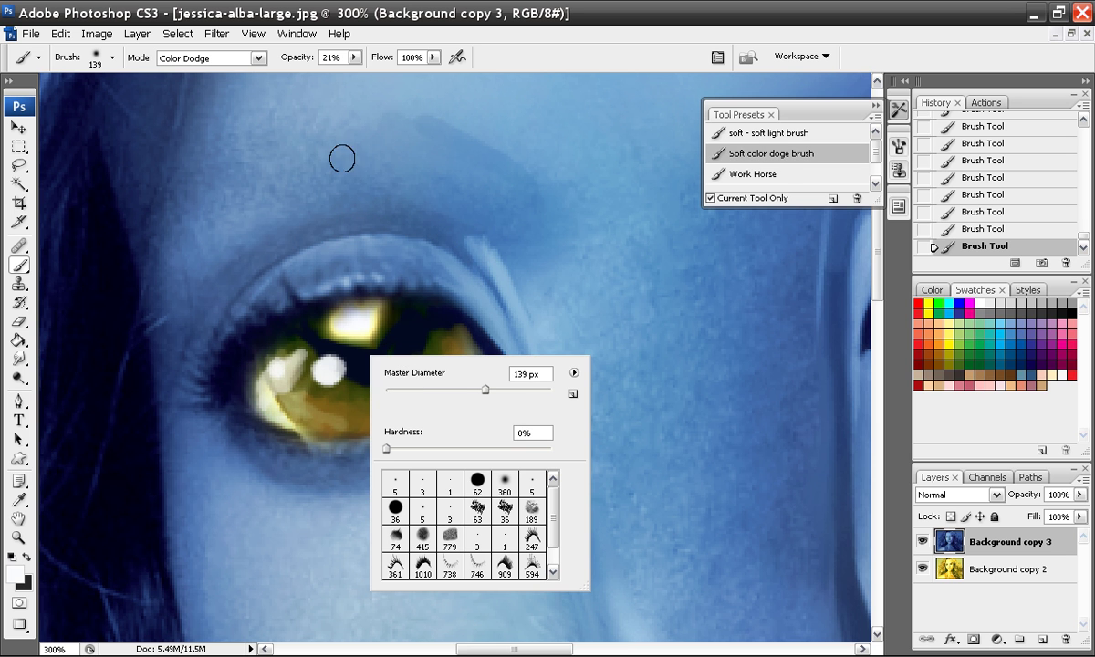
left_click_drag(486, 390, 436, 389)
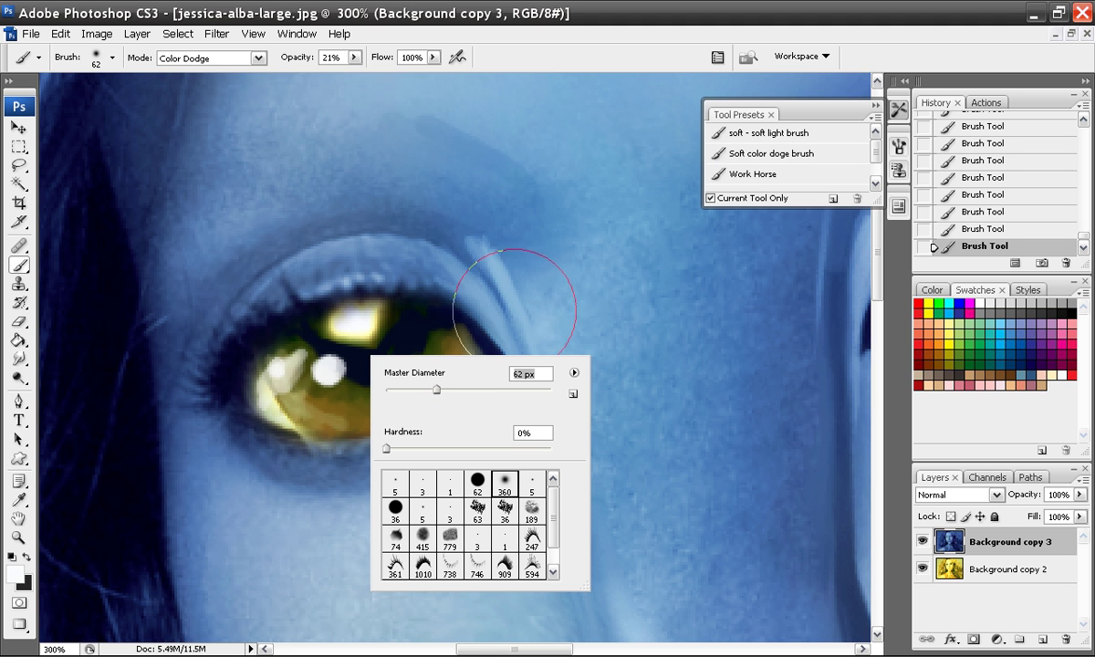
key("Return")
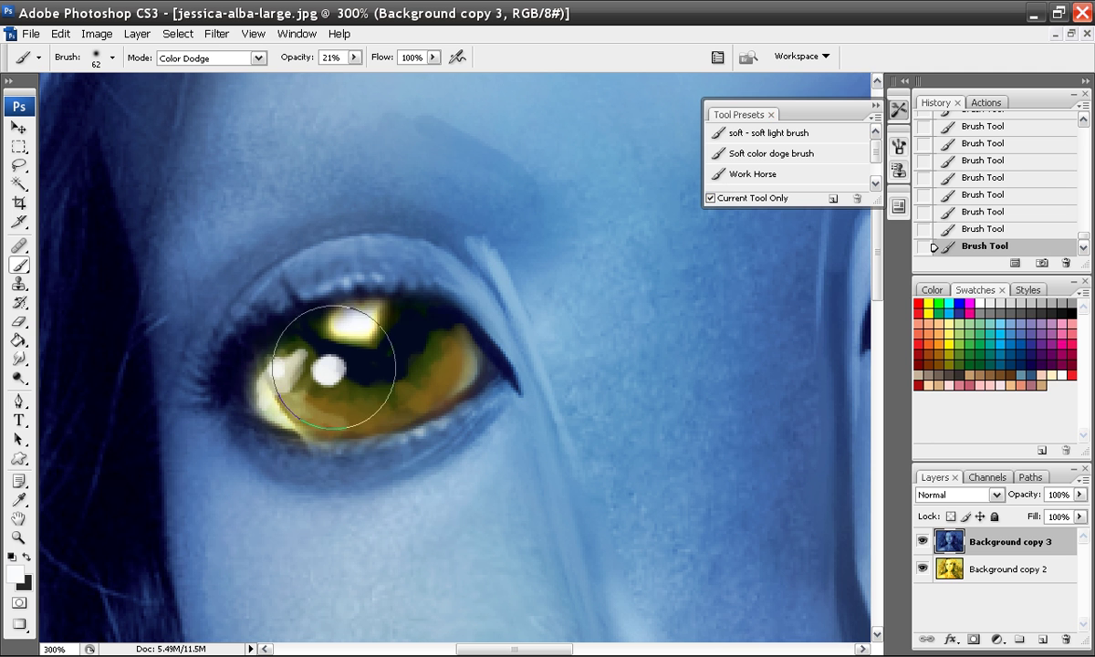
mouse_move(307, 350)
left_mouse_down()
mouse_move(334, 365)
mouse_move(402, 350)
left_mouse_up()
Brighten the shaded-side iris with the same Color Dodge brush and check both eyes against the whole portrait
left_click_drag(728, 417, 362, 437)
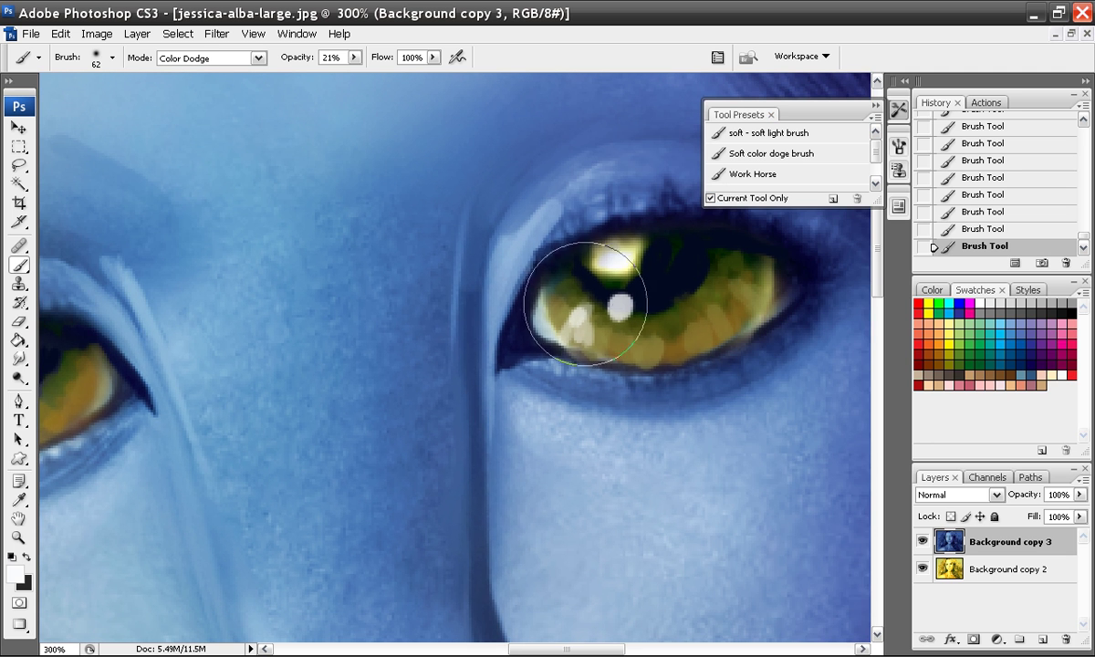
mouse_move(570, 293)
left_mouse_down()
mouse_move(672, 315)
mouse_move(567, 295)
mouse_move(647, 334)
mouse_move(695, 323)
left_mouse_up()
key("ctrl+alt+0")
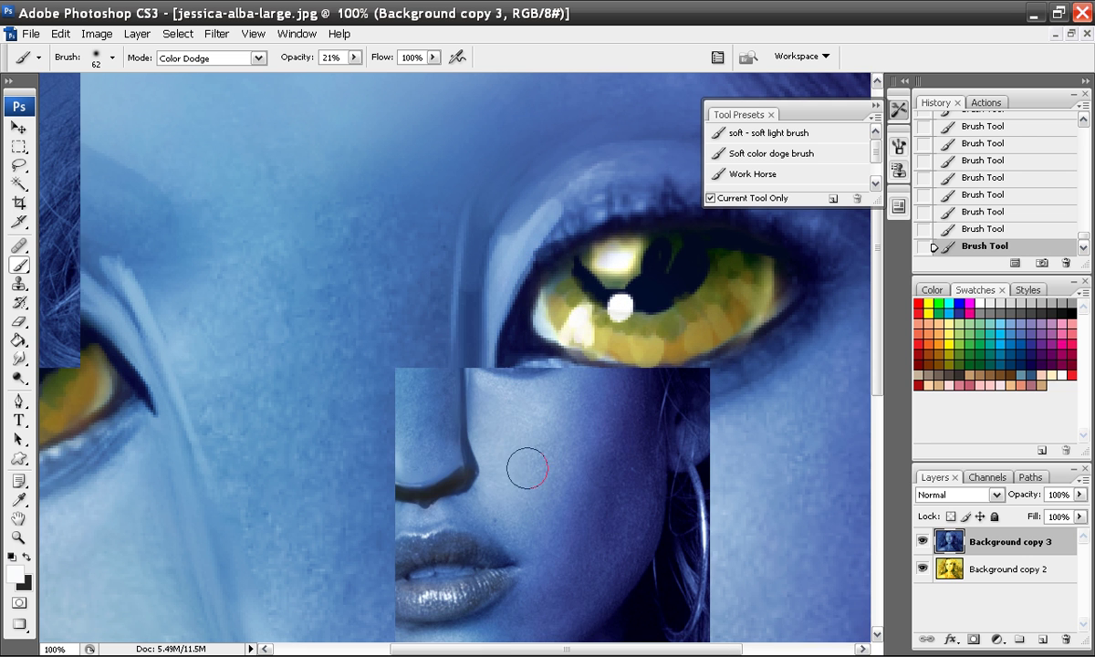
key("ctrl+minus")
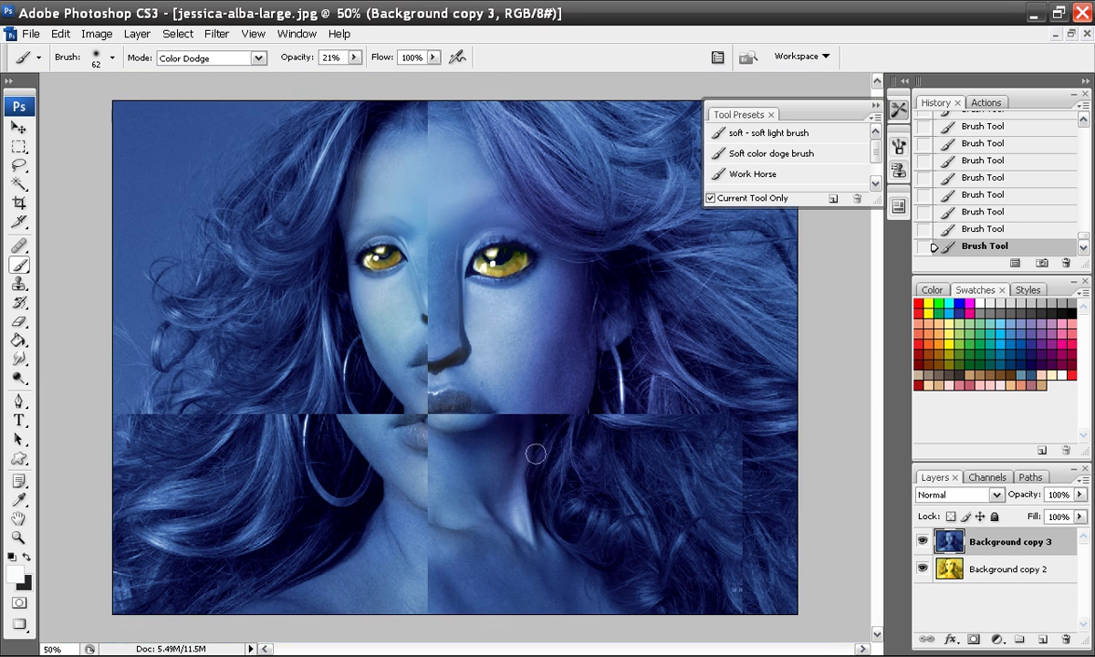
scroll(535, 451, "down", 2)
scroll(551, 412, "up", 2)
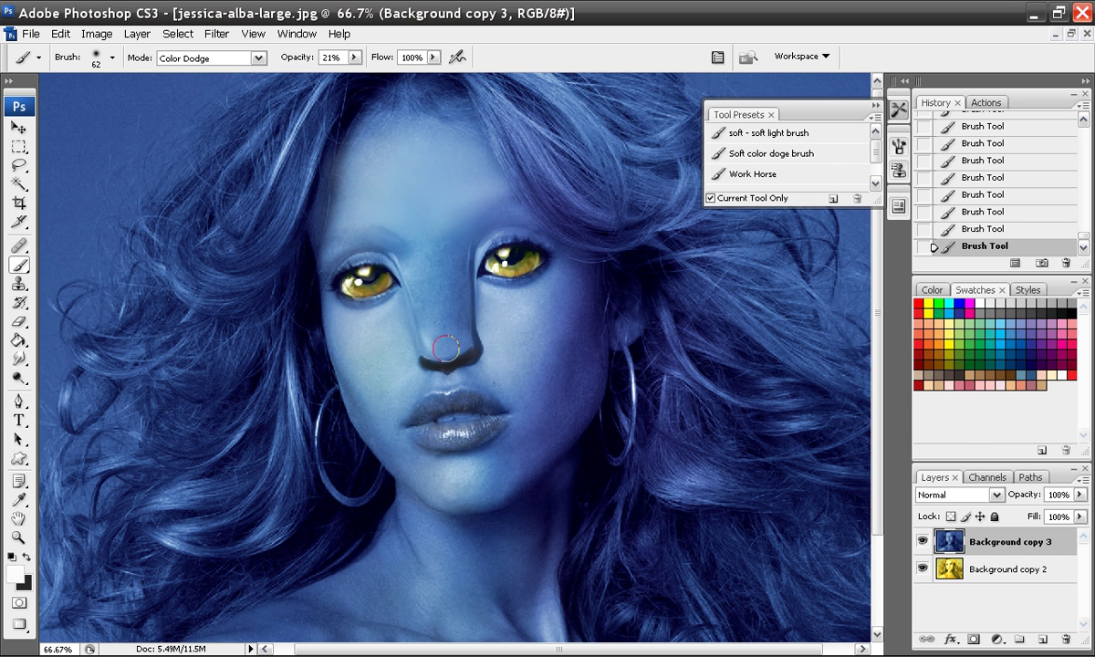
Switch the brush to the Work Horse preset
left_click(876, 110)
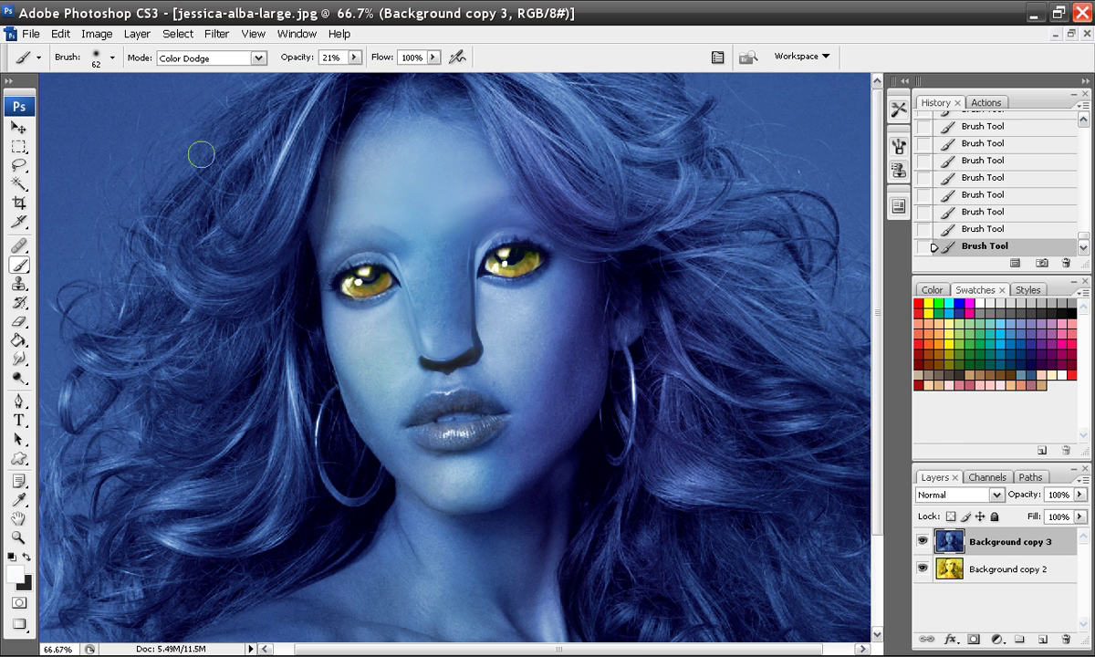
left_click(896, 149)
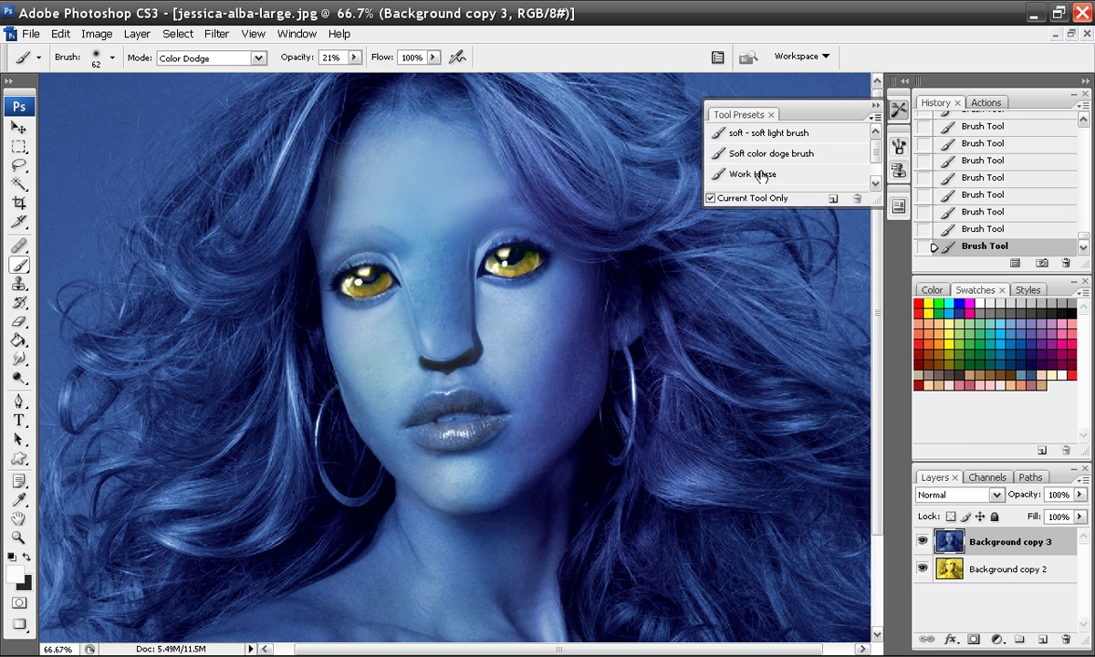
left_click(716, 164)
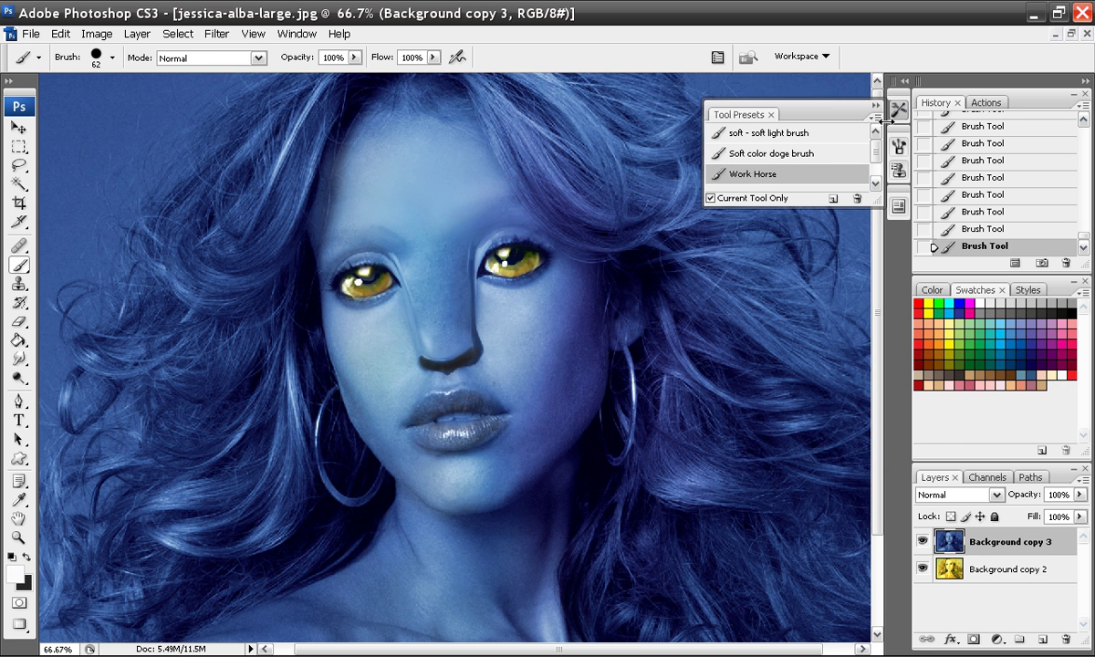
Apply Color Balance to the blue portrait layer, shifting highlights to -20 on Cyan/Red and midtones slightly towards cyan
left_click(96, 34)
mouse_move(140, 87)
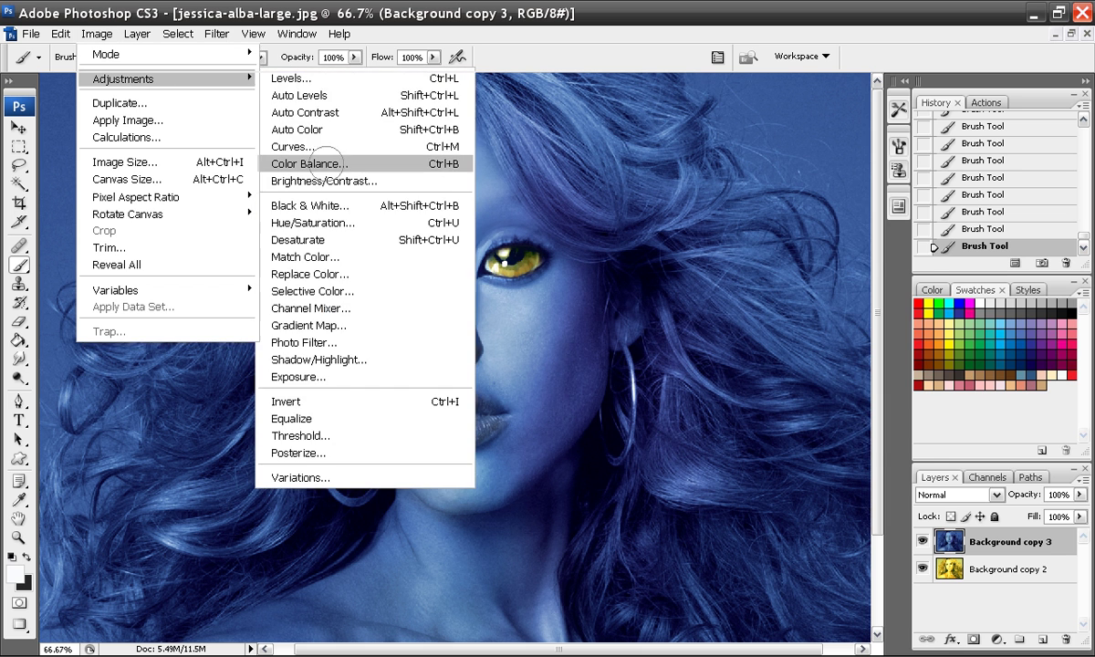
left_click(304, 163)
left_click(759, 416)
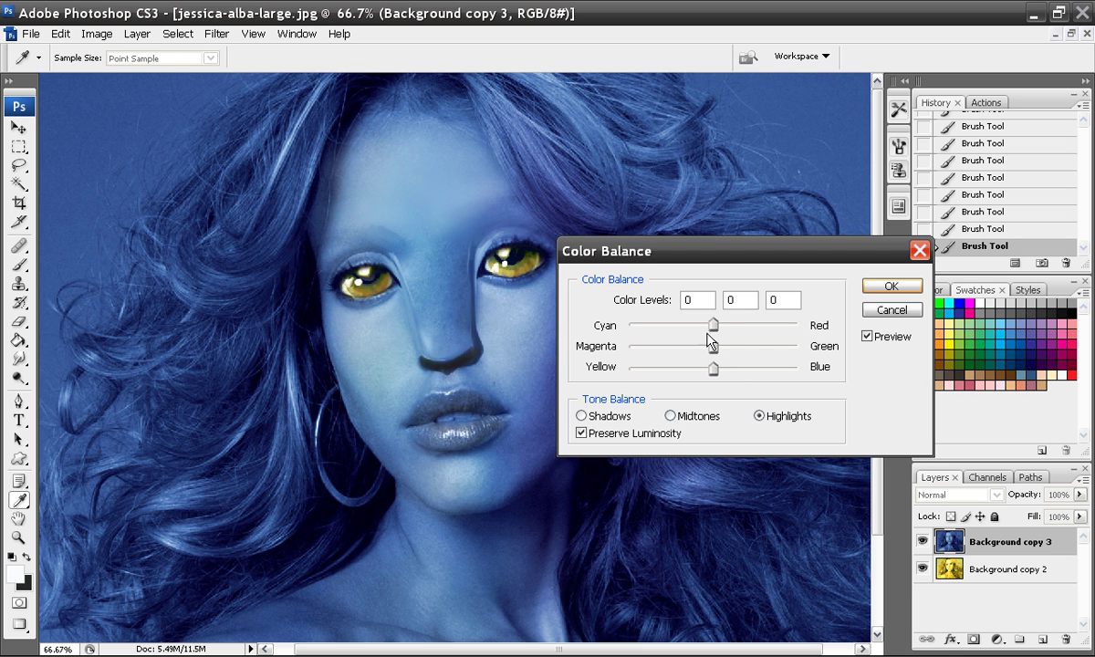
left_click_drag(714, 325, 695, 331)
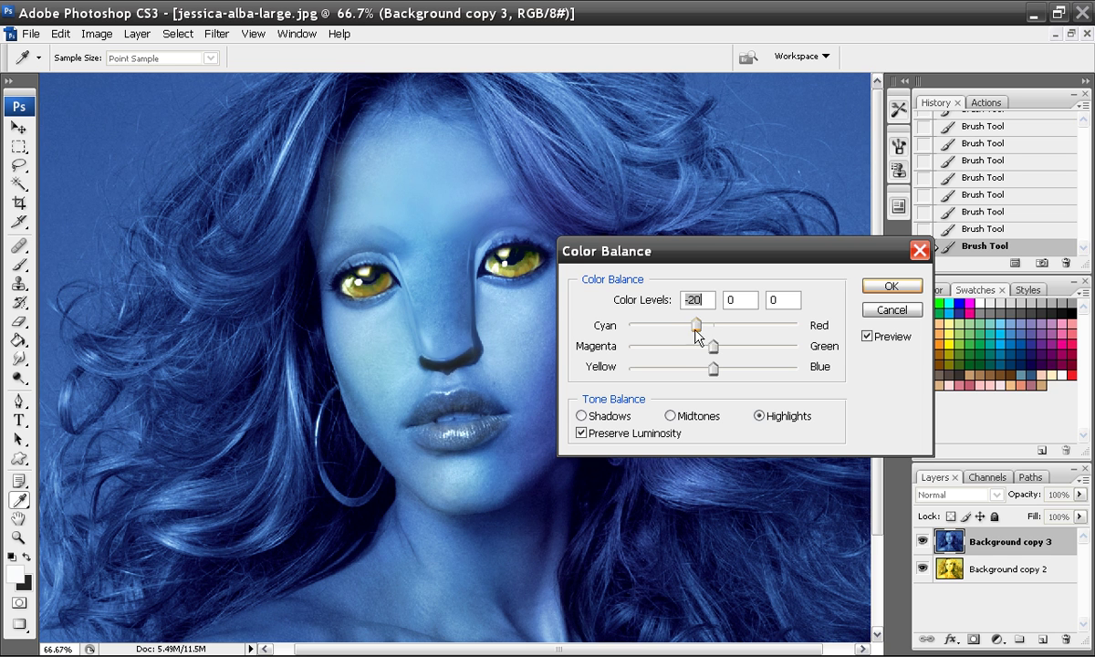
left_click(673, 416)
left_click_drag(707, 324, 706, 325)
left_click(890, 289)
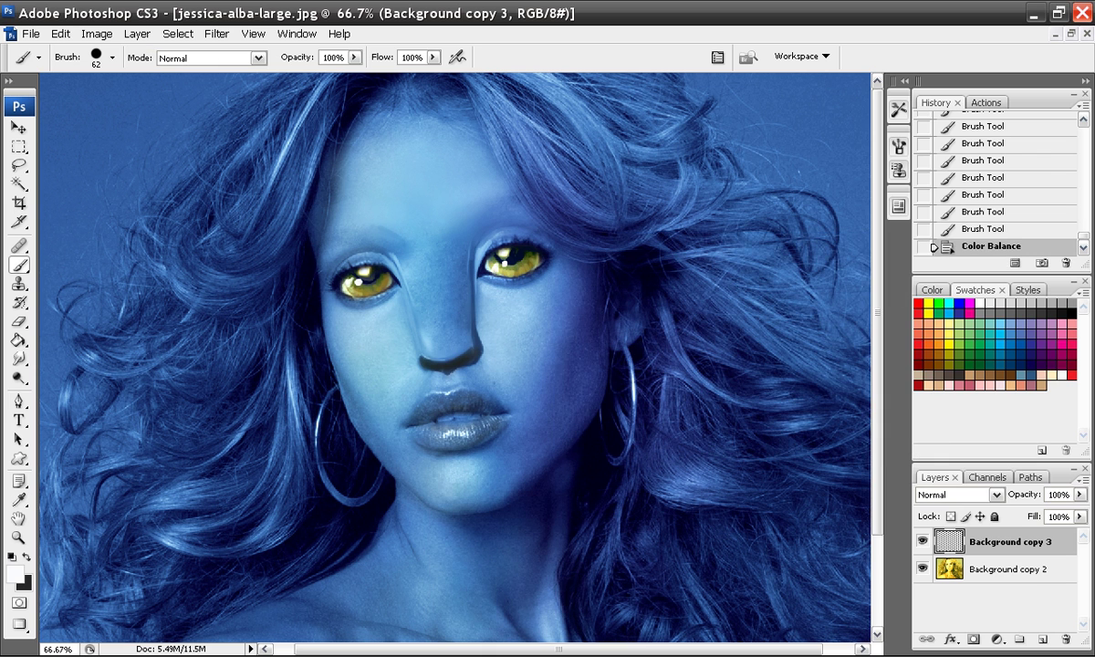
Duplicate the Background copy 3 layer and darken the duplicate with an RGB curve point at input 149, output 103
left_click_drag(1013, 548, 1019, 639)
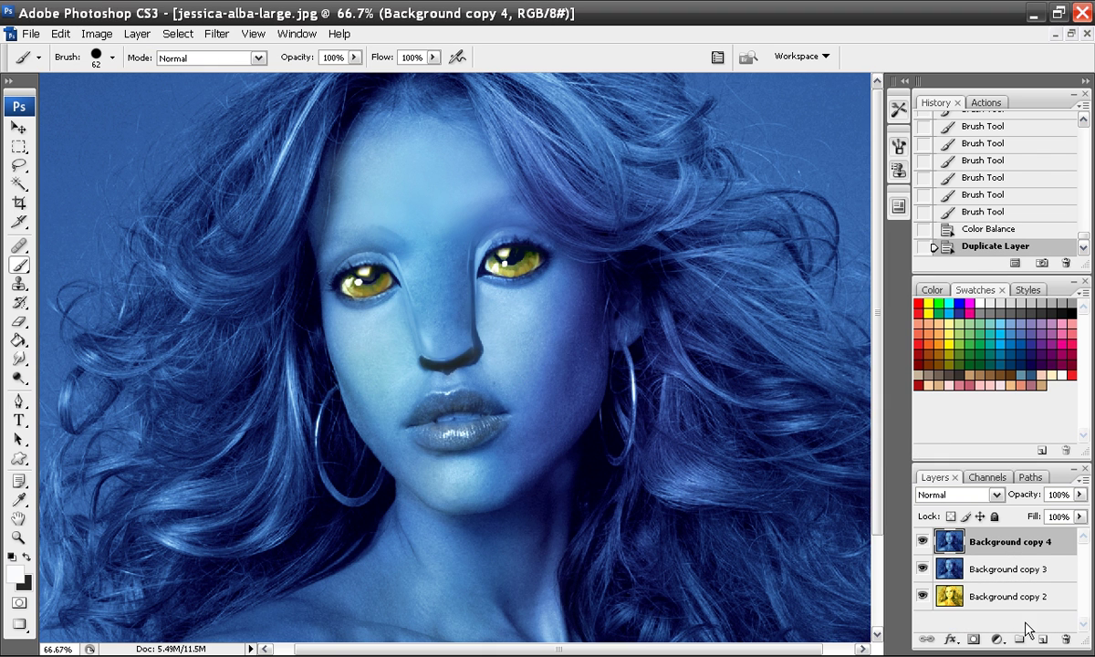
left_click(97, 34)
mouse_move(210, 78)
left_click(291, 146)
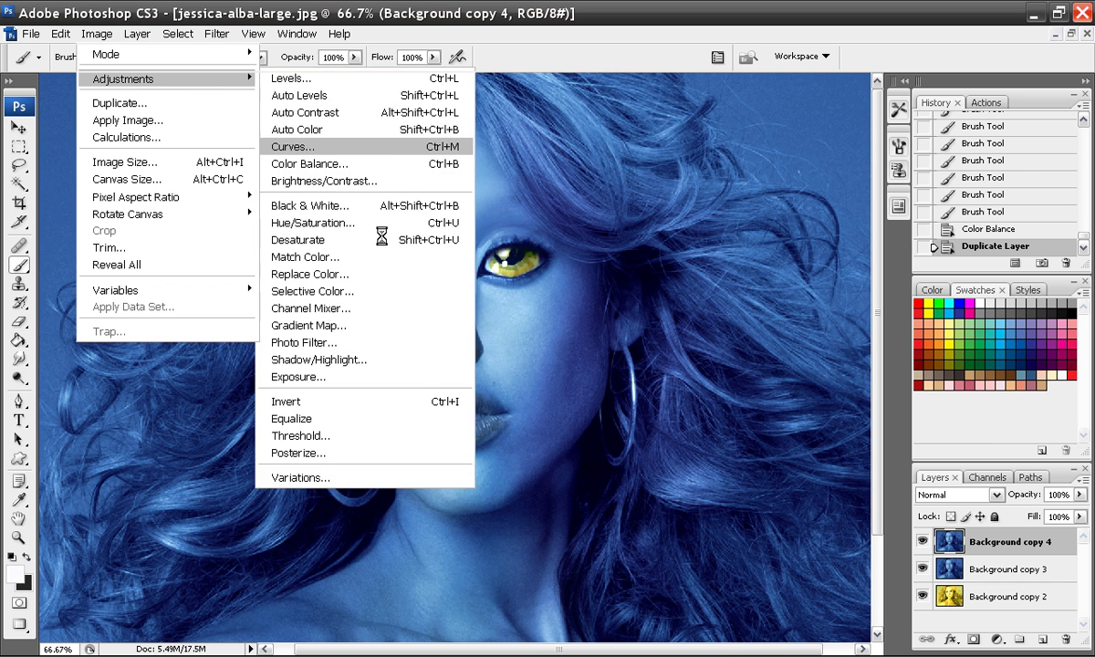
left_click_drag(518, 471, 536, 493)
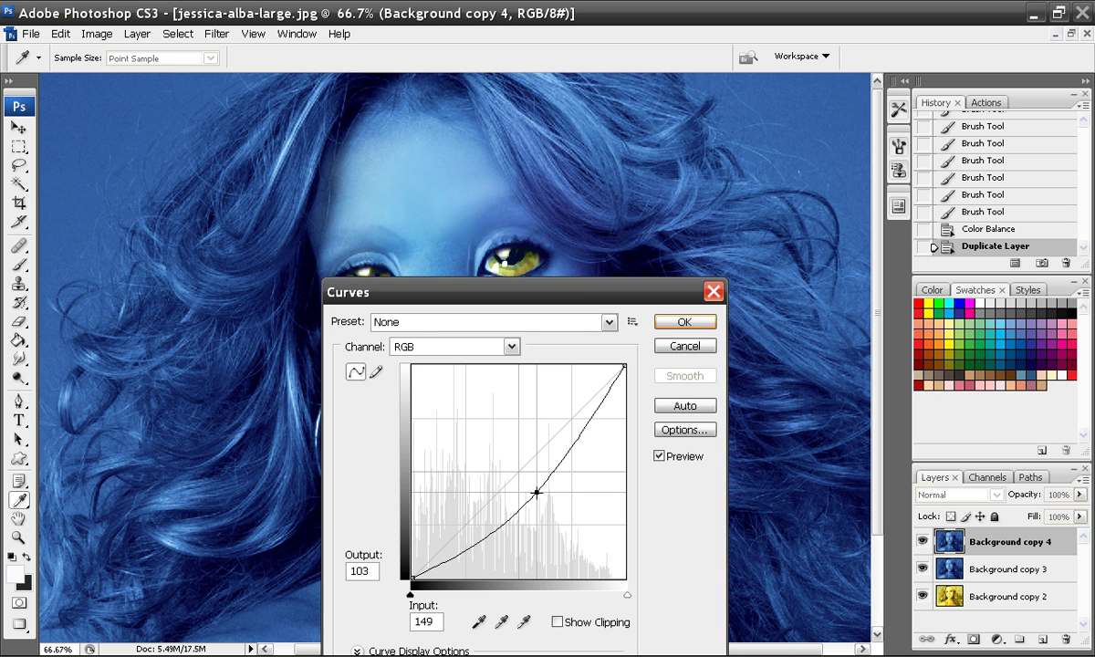
left_click(660, 325)
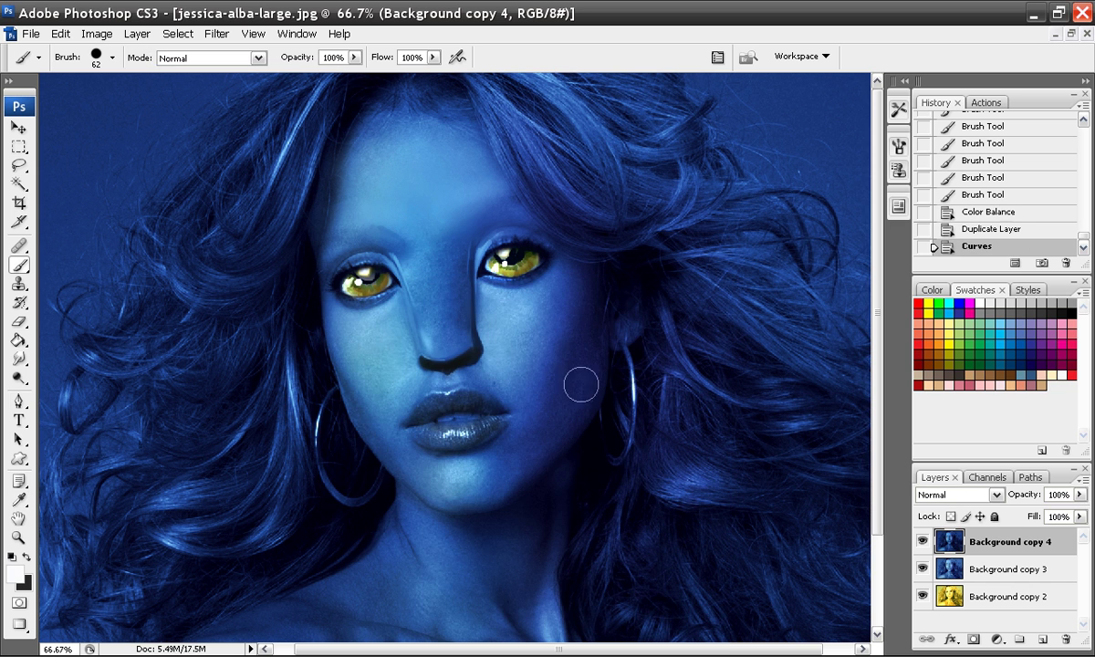
Add a Hide All layer mask to the darkened duplicate layer
left_click(114, 37)
mouse_move(128, 30)
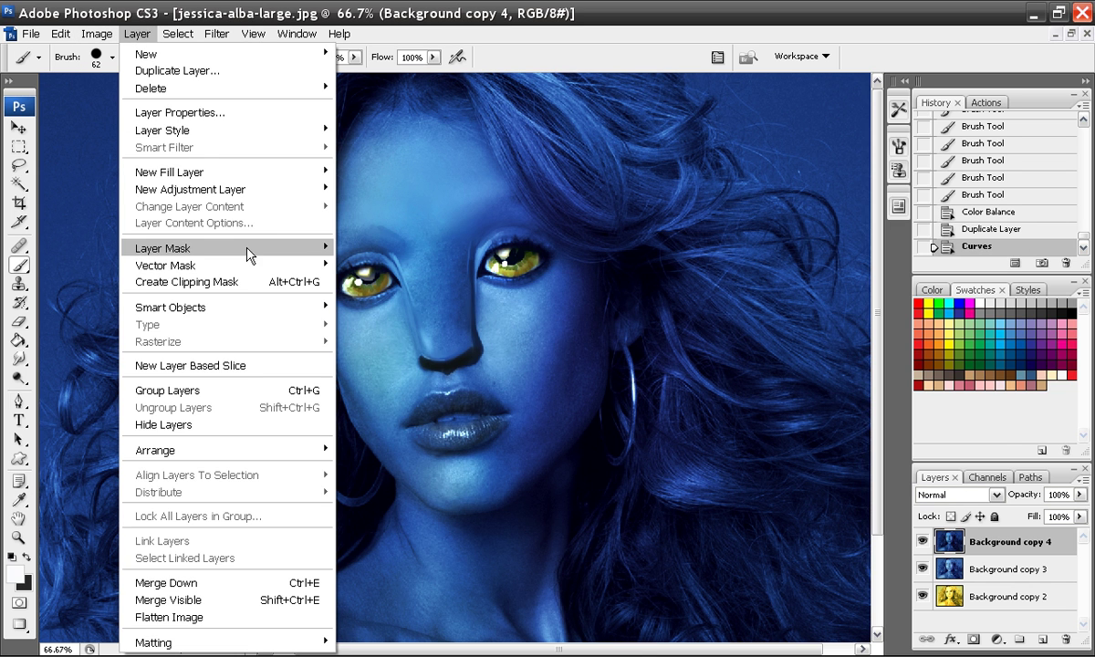
mouse_move(247, 248)
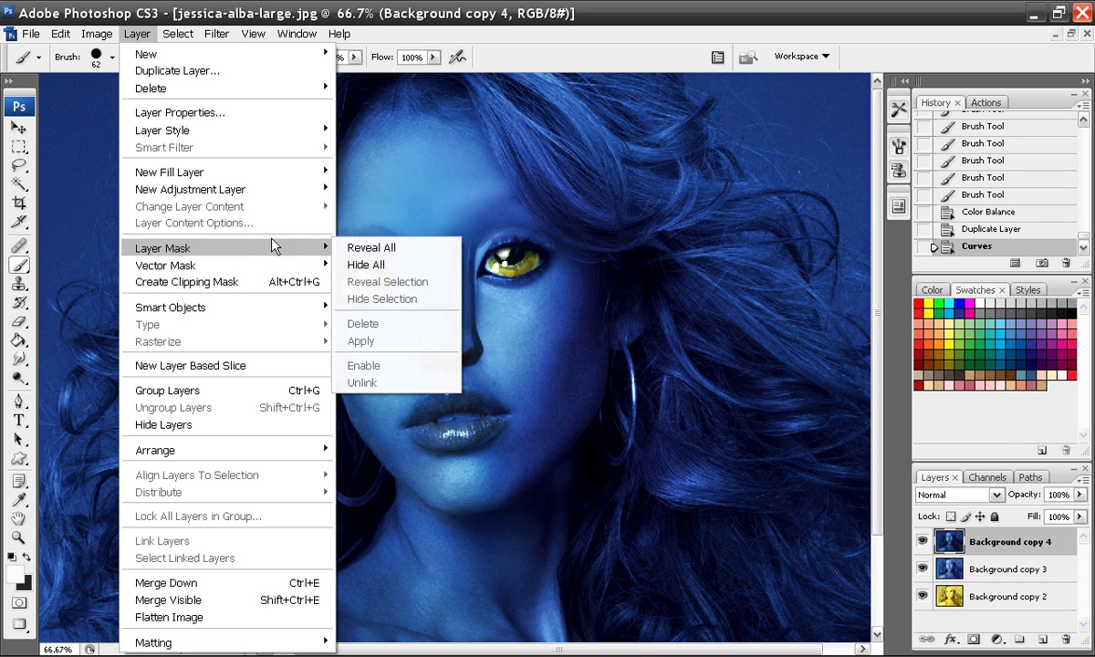
left_click(382, 272)
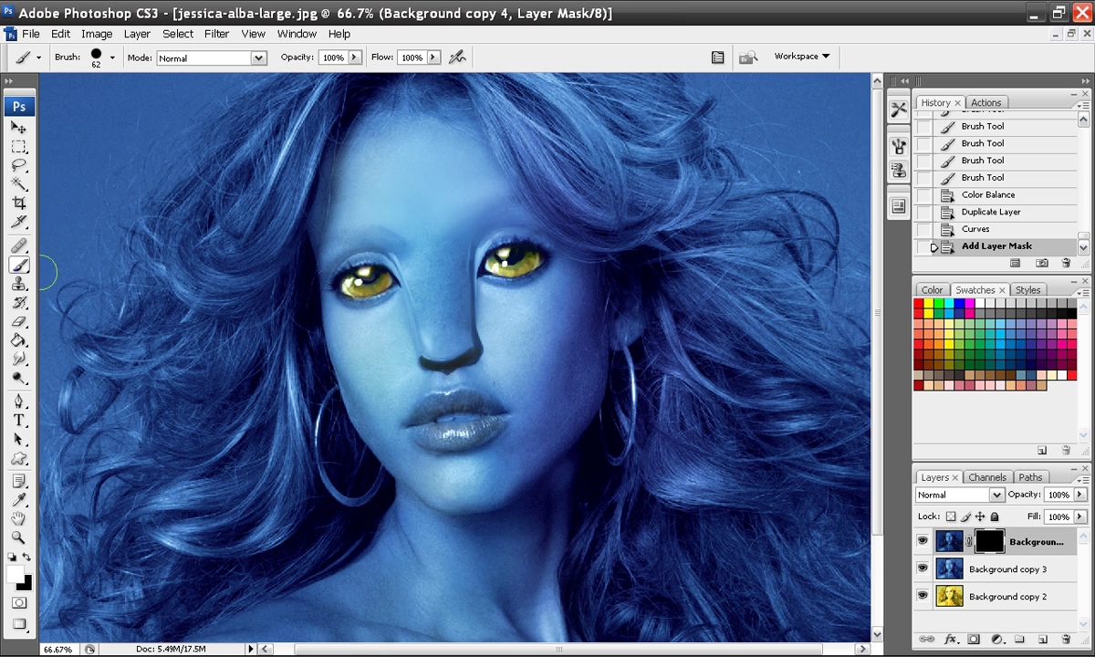
Set up a soft round 37 px brush at 0% hardness with Shape Dynamics enabled for painting on the mask
left_click_drag(472, 224, 479, 440)
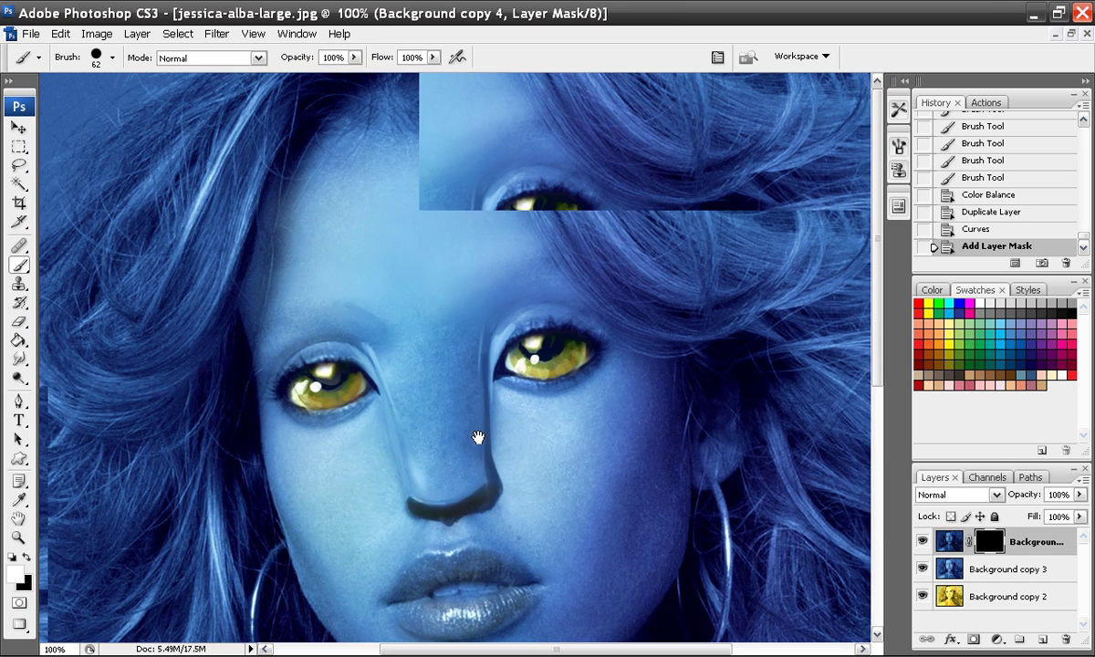
right_click(525, 367)
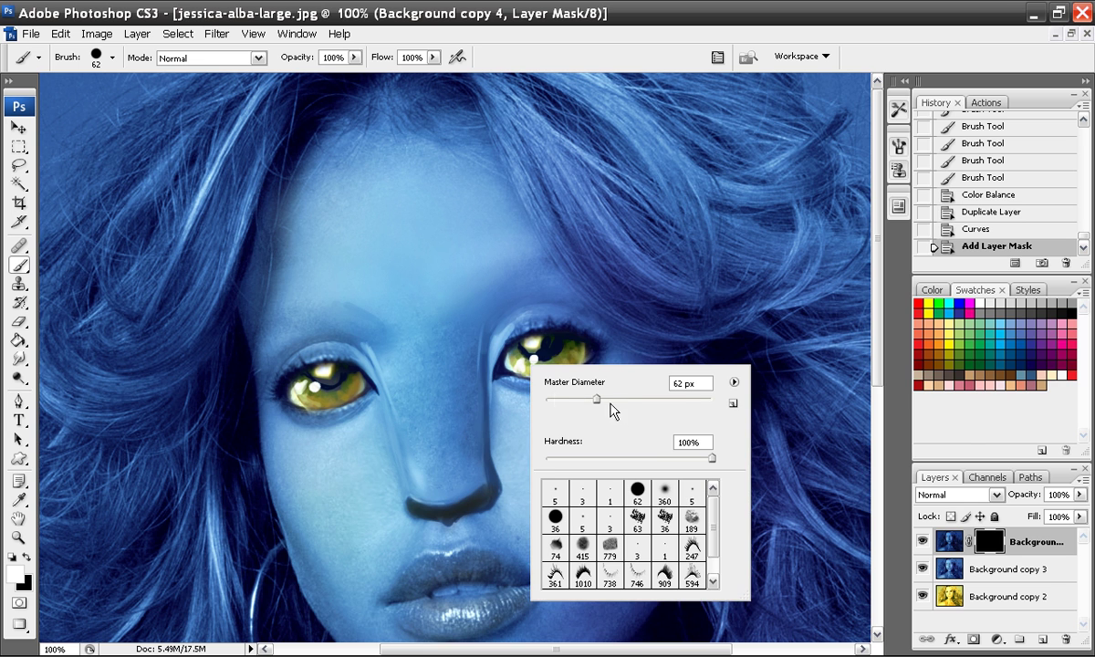
left_click(664, 495)
left_click(595, 401)
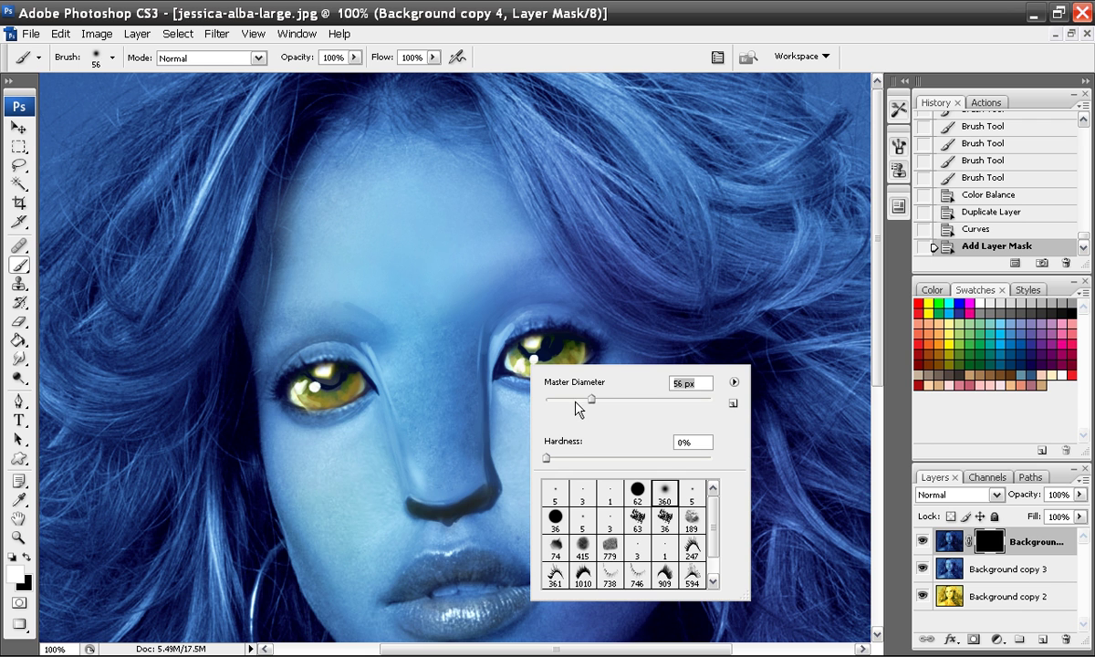
left_click(575, 401)
left_click(896, 148)
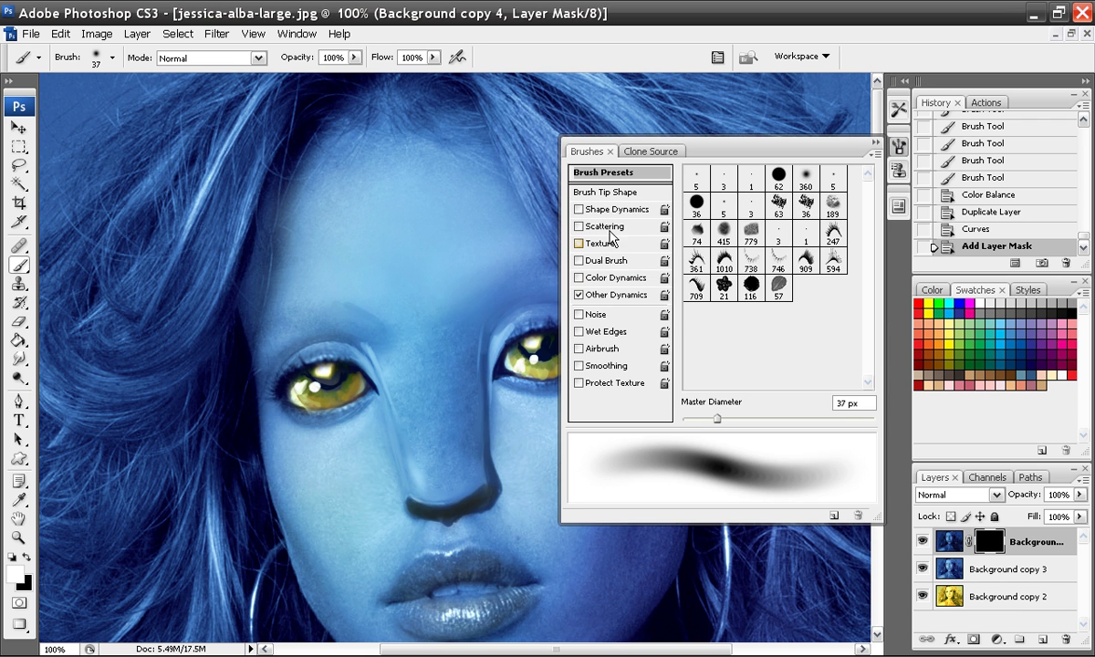
left_click(603, 211)
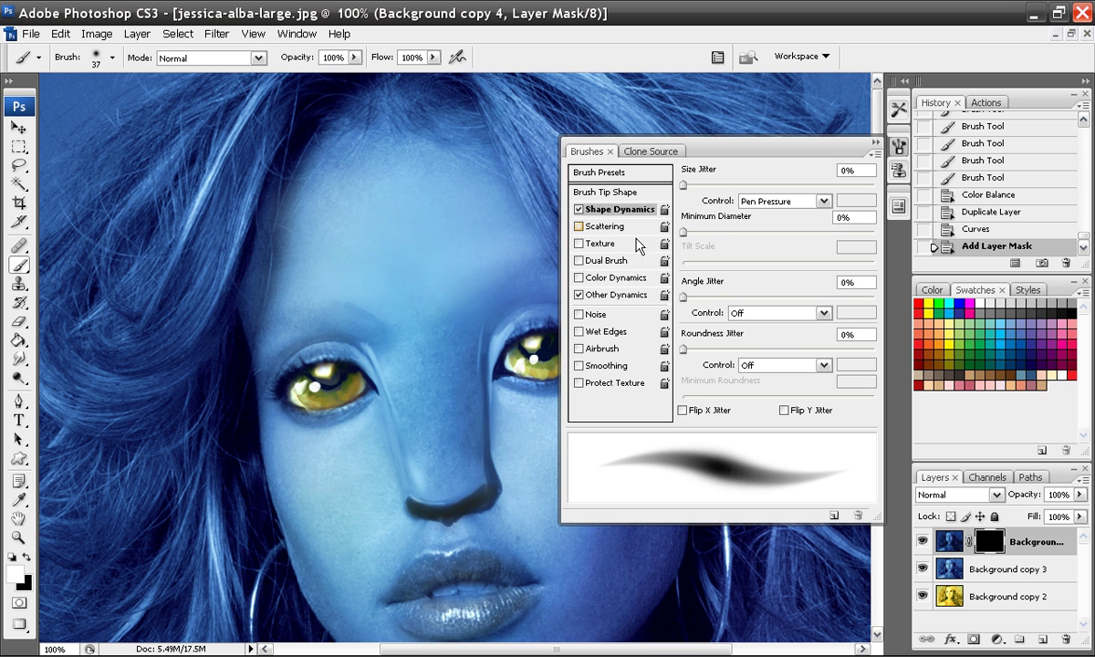
left_click(871, 146)
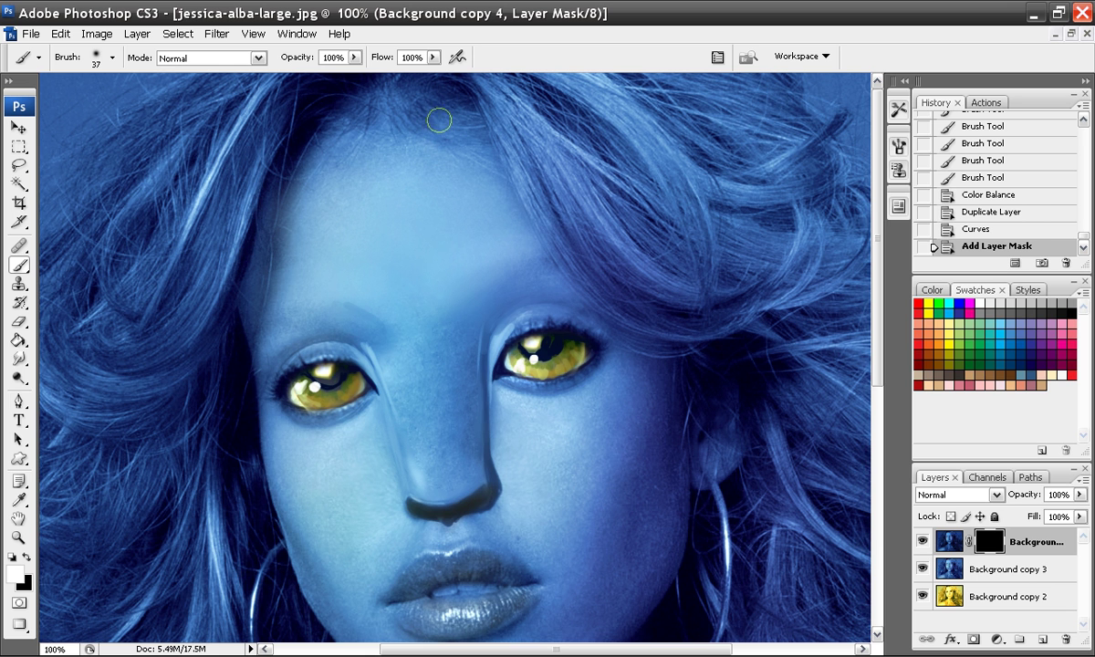
Paint white on the mask to reveal dark stripes running from the hairline down the centre and lit side of the forehead
left_click_drag(439, 119, 404, 149)
mouse_move(383, 109)
left_mouse_down()
mouse_move(401, 238)
mouse_move(410, 153)
mouse_move(393, 90)
mouse_move(399, 168)
left_mouse_up()
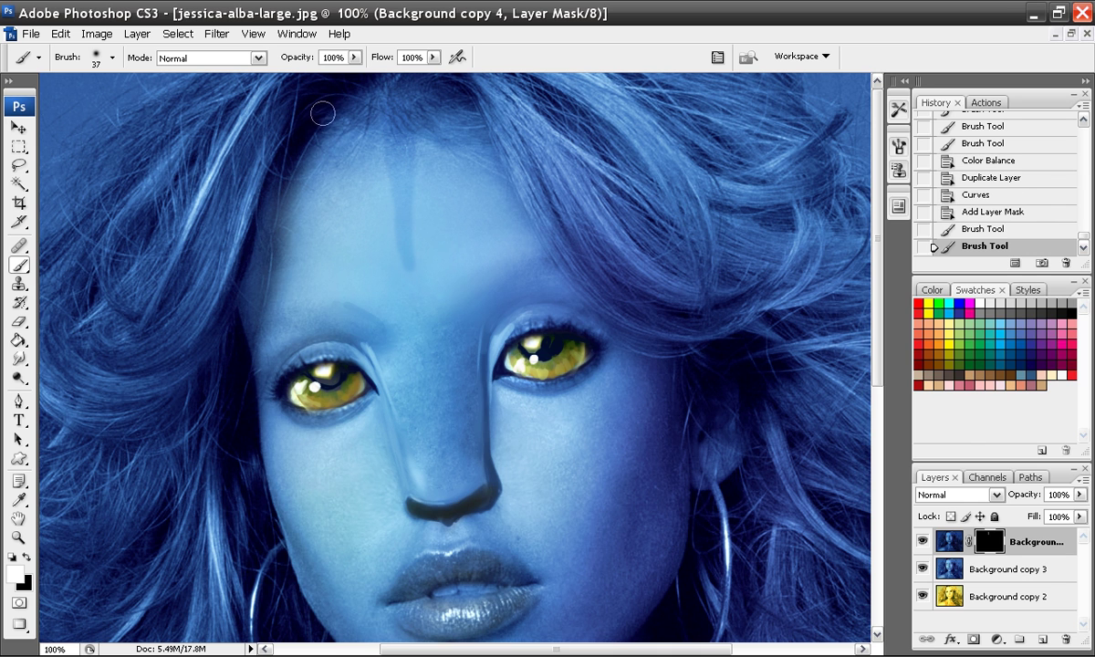
mouse_move(323, 113)
left_mouse_down()
mouse_move(364, 275)
mouse_move(324, 223)
mouse_move(325, 174)
mouse_move(303, 147)
mouse_move(324, 151)
mouse_move(324, 138)
mouse_move(350, 243)
left_mouse_up()
mouse_move(327, 152)
left_mouse_down()
mouse_move(341, 225)
mouse_move(323, 129)
mouse_move(334, 157)
left_mouse_up()
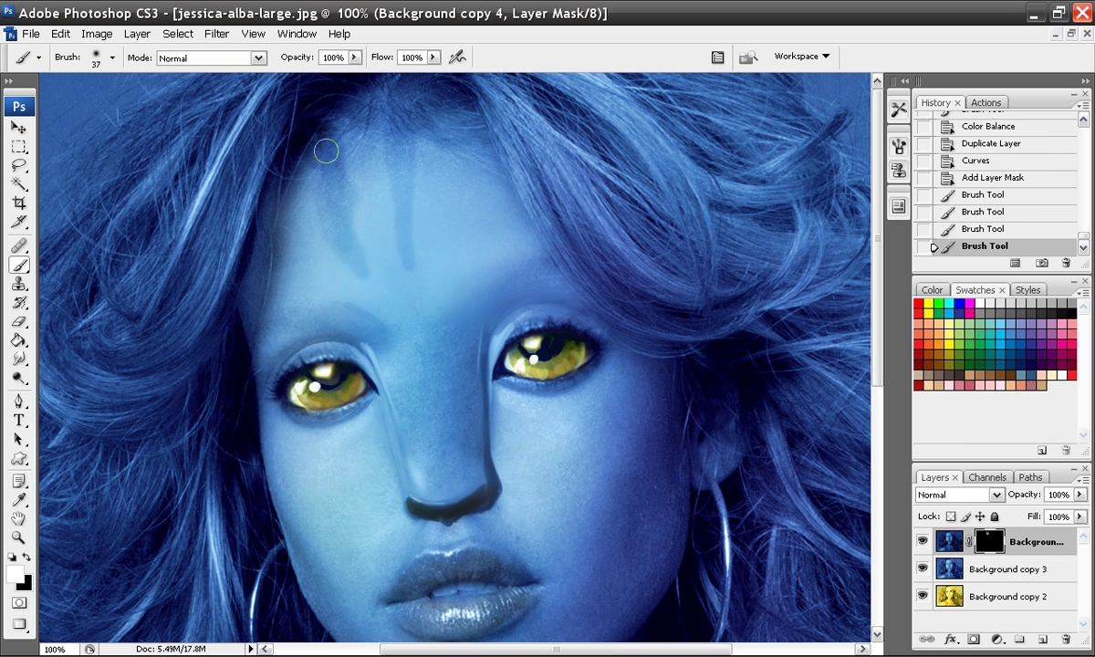
Turn off Other Dynamics for the brush while keeping Shape Dynamics enabled
left_click(898, 168)
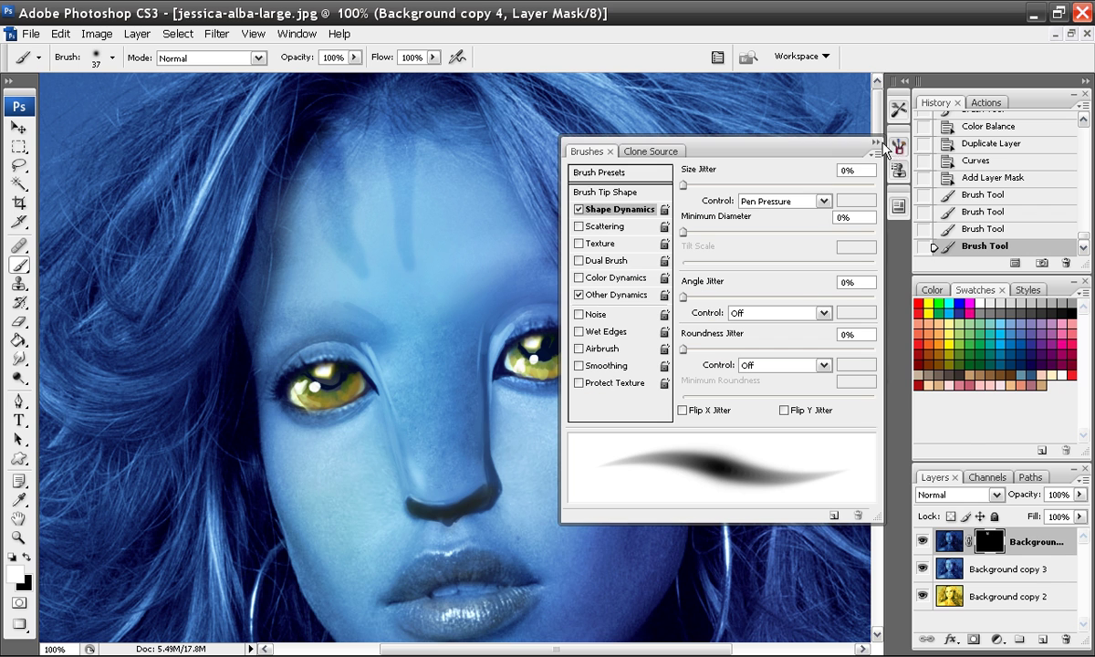
left_click(578, 295)
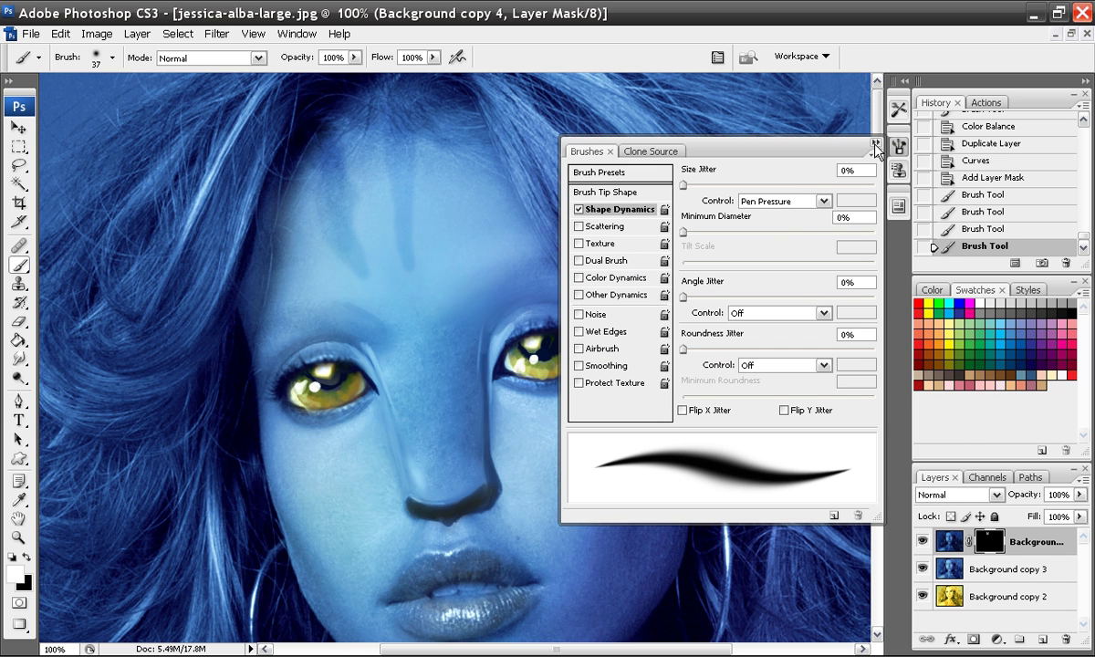
left_click(695, 232)
left_click(875, 143)
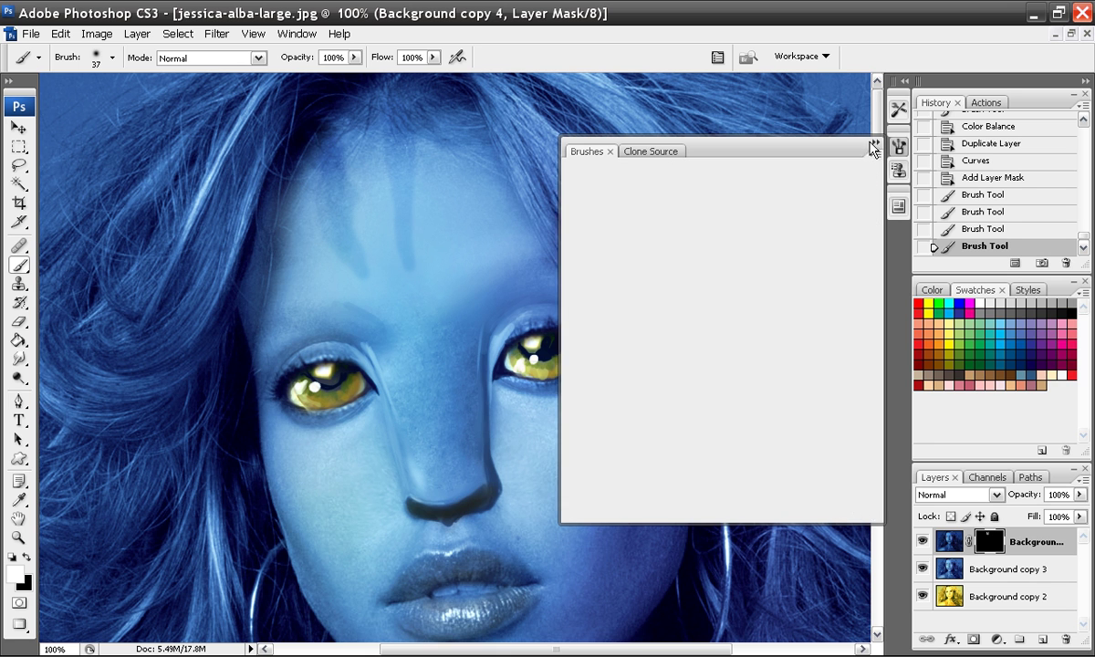
Paint white on the mask to strengthen and widen the two existing dark stripes on the forehead
left_click_drag(344, 205, 319, 180)
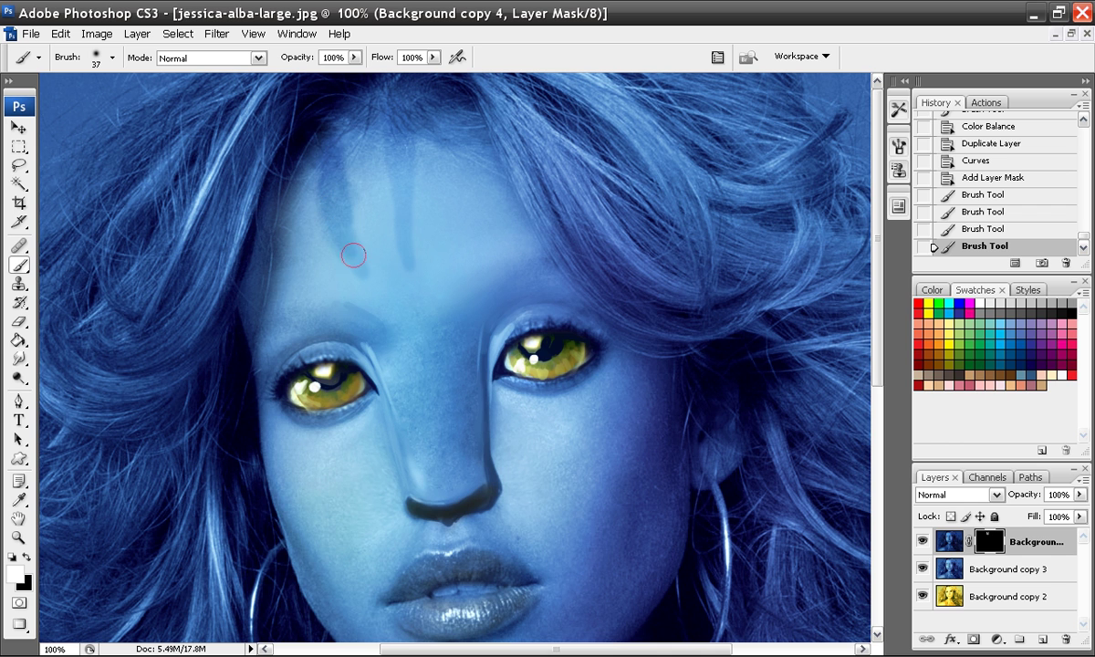
mouse_move(355, 260)
left_mouse_down()
mouse_move(335, 158)
mouse_move(333, 174)
mouse_move(315, 164)
mouse_move(328, 229)
mouse_move(352, 261)
mouse_move(335, 178)
mouse_move(423, 202)
left_mouse_up()
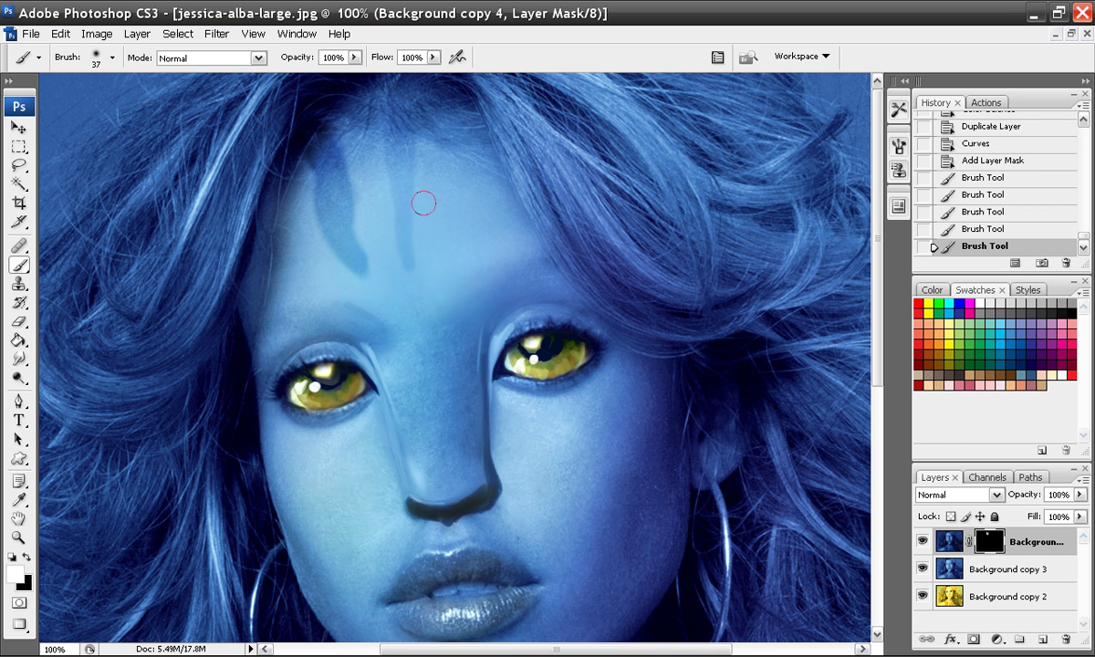
mouse_move(390, 119)
left_mouse_down()
mouse_move(406, 264)
mouse_move(411, 133)
mouse_move(400, 193)
mouse_move(369, 89)
left_mouse_up()
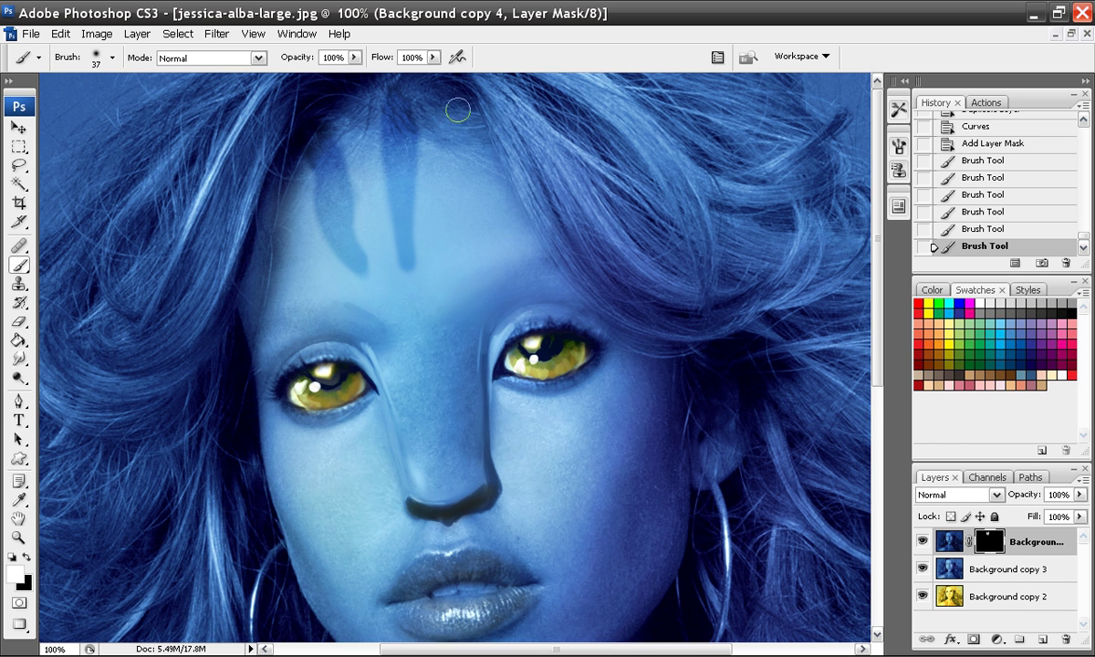
Paint further dark stripes on the mask along the shadowed side of the forehead and at both temples
mouse_move(457, 109)
left_mouse_down()
mouse_move(452, 231)
mouse_move(486, 161)
mouse_move(468, 108)
mouse_move(469, 204)
left_mouse_up()
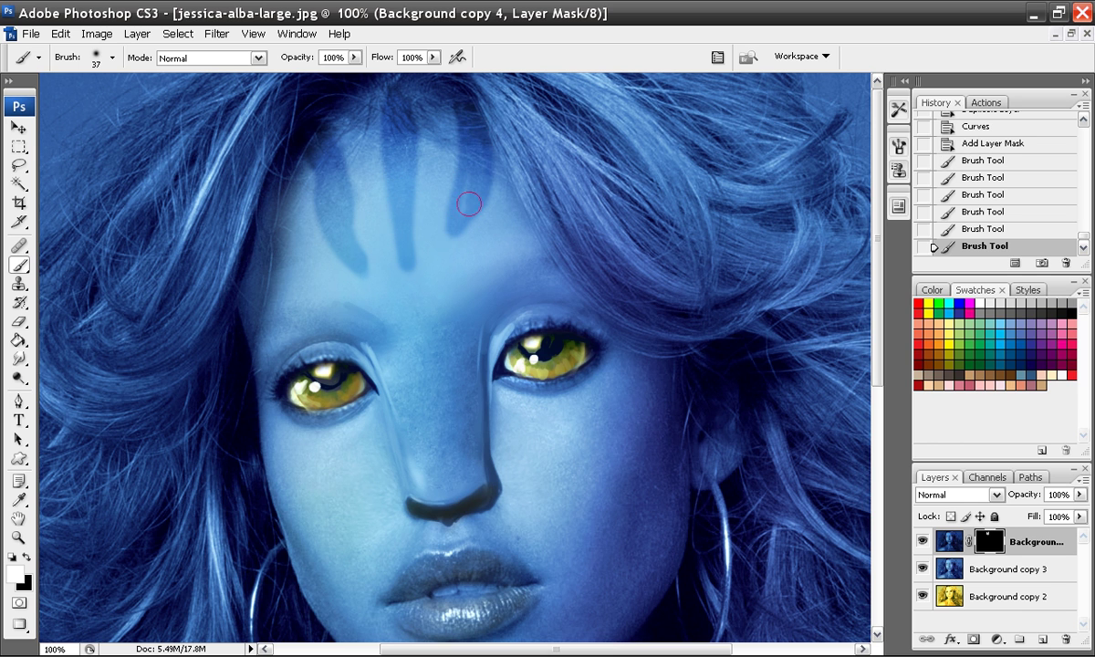
left_click_drag(463, 125, 424, 132)
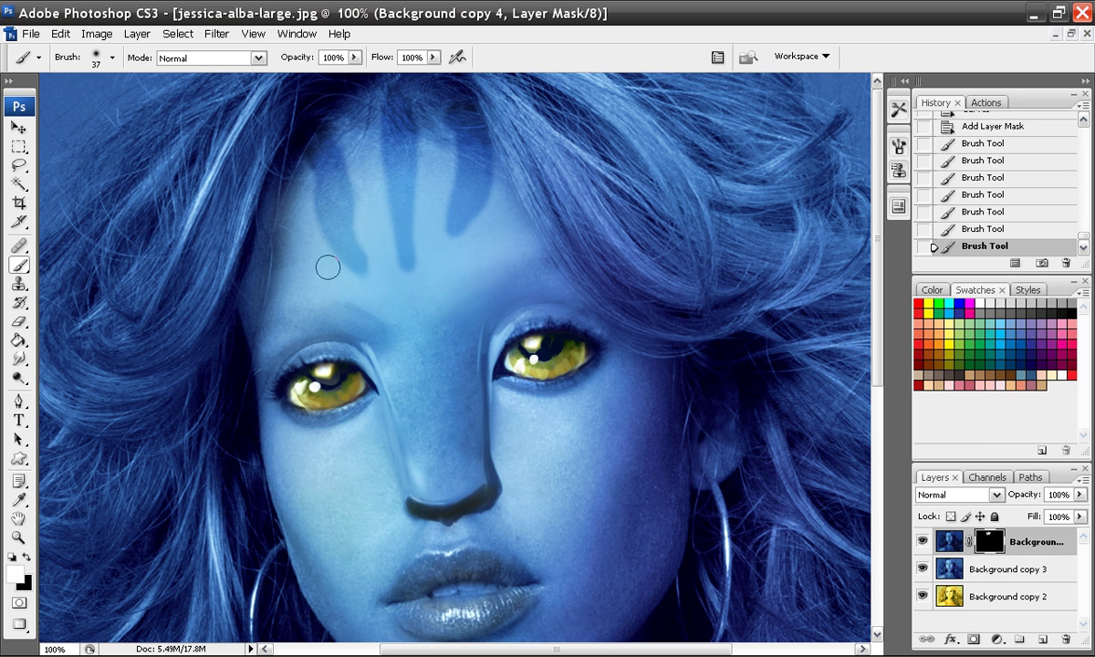
mouse_move(298, 259)
left_mouse_down()
mouse_move(282, 211)
mouse_move(285, 257)
mouse_move(303, 273)
mouse_move(274, 263)
mouse_move(313, 277)
mouse_move(279, 222)
mouse_move(274, 266)
mouse_move(276, 195)
mouse_move(260, 239)
left_mouse_up()
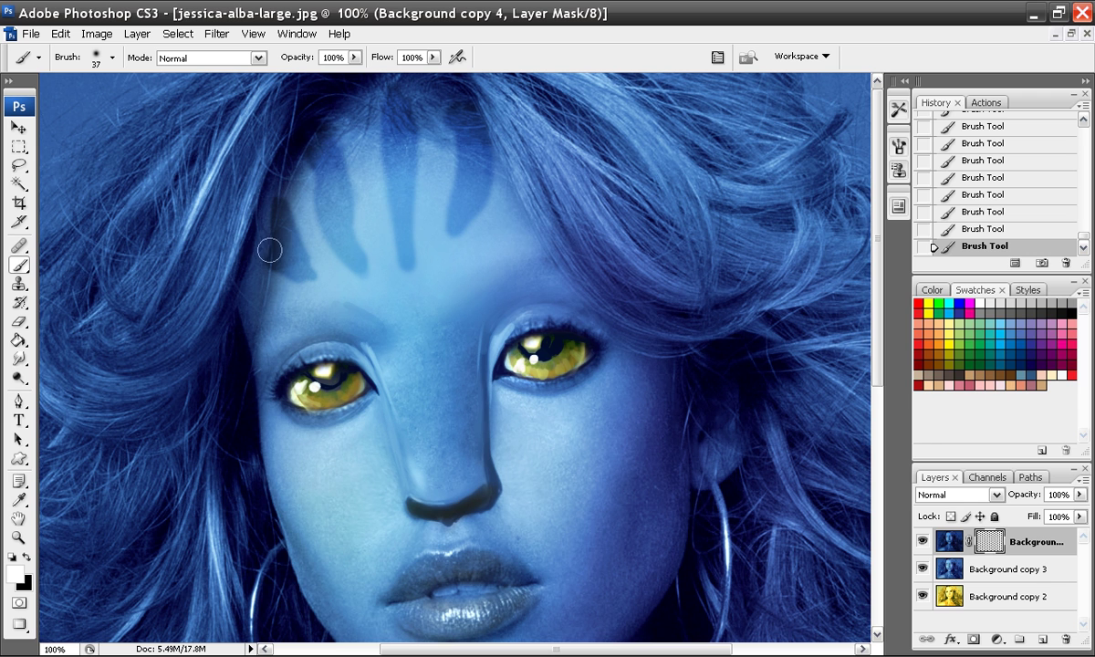
mouse_move(512, 224)
left_mouse_down()
mouse_move(521, 207)
mouse_move(492, 252)
left_mouse_up()
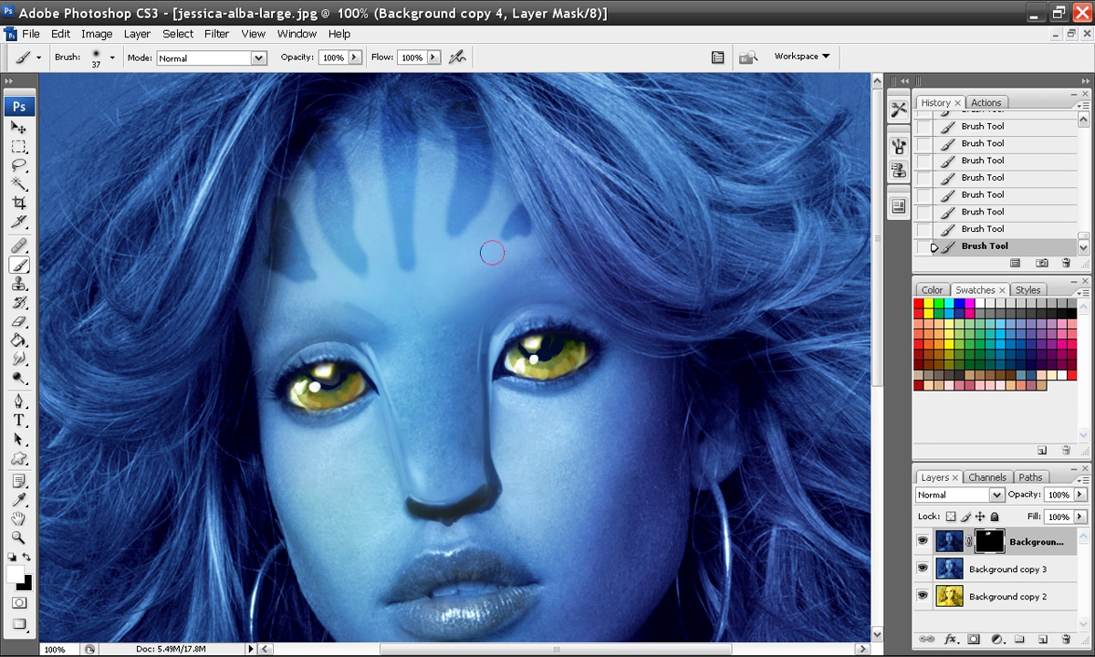
Paint a curved brow stripe above each eye and two short vertical stripes between the brows on the mask
mouse_move(365, 322)
left_mouse_down()
mouse_move(342, 305)
mouse_move(272, 316)
mouse_move(278, 328)
mouse_move(361, 311)
left_mouse_up()
mouse_move(490, 283)
left_mouse_down()
mouse_move(460, 267)
mouse_move(524, 249)
mouse_move(475, 261)
mouse_move(557, 263)
left_mouse_up()
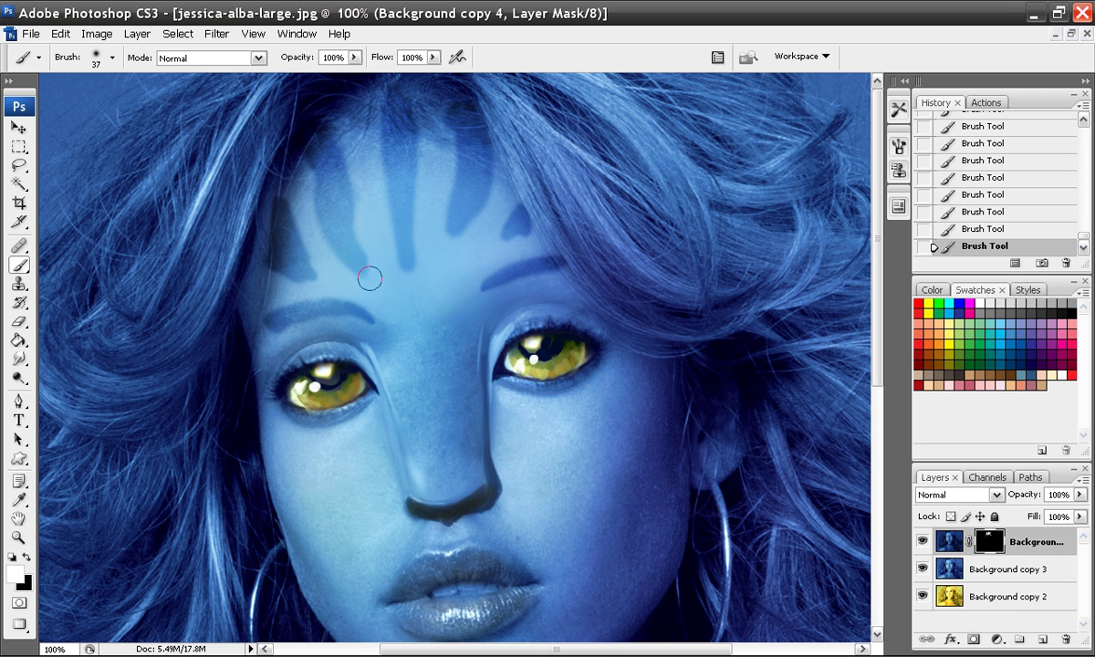
key("space")
mouse_move(393, 324)
left_mouse_down()
mouse_move(415, 286)
mouse_move(469, 250)
mouse_move(458, 308)
left_mouse_up()
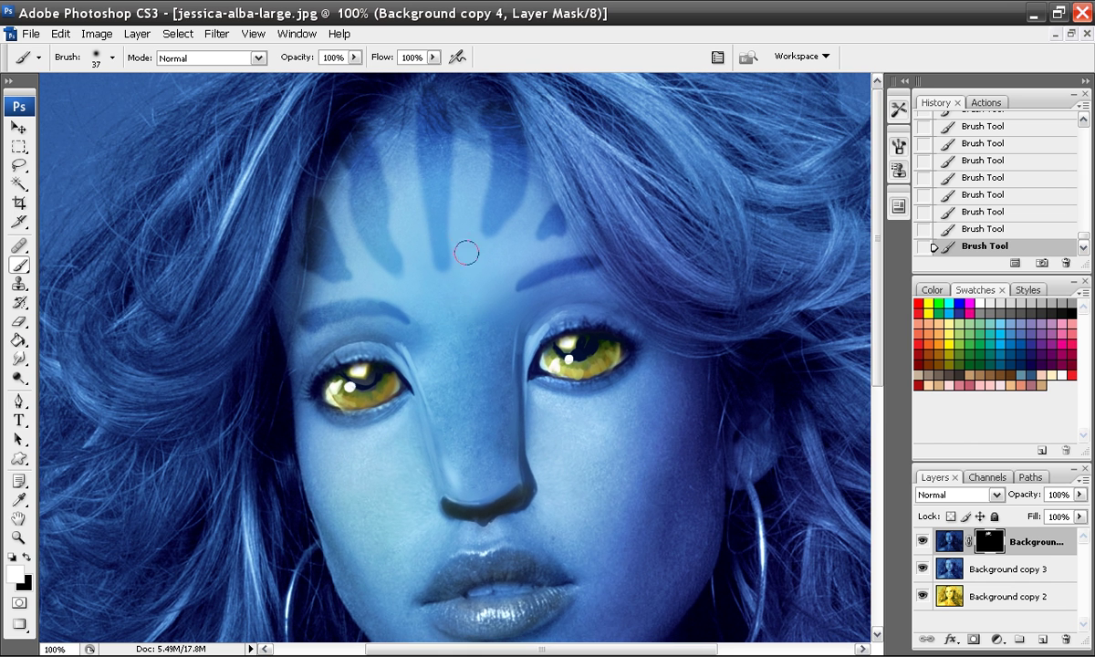
left_click_drag(464, 241, 477, 297)
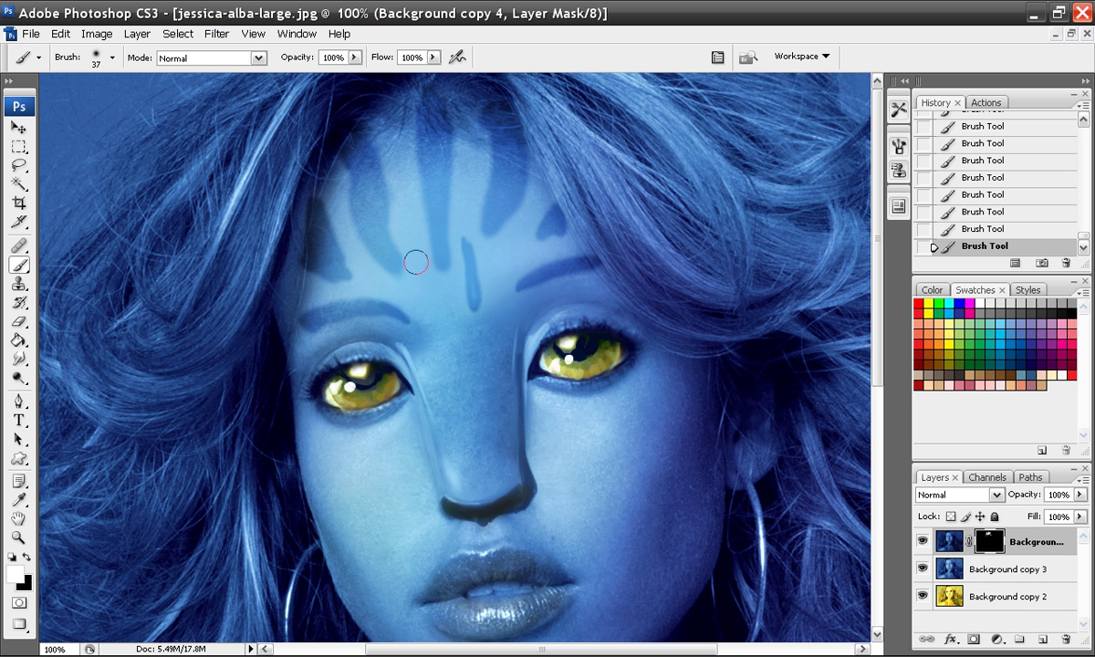
mouse_move(416, 262)
left_mouse_down()
mouse_move(436, 310)
mouse_move(421, 261)
left_mouse_up()
Paint three broad dark stripes on the mask running inward from the edge of the lit cheek
key("space")
left_click_drag(439, 310, 488, 182)
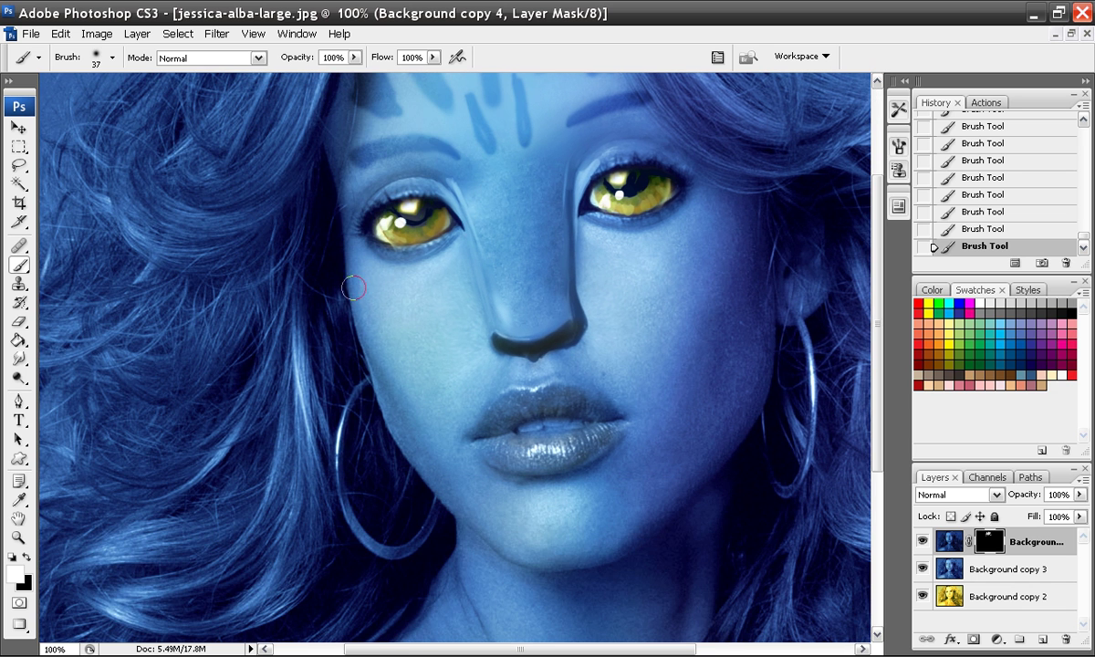
mouse_move(350, 292)
left_mouse_down()
mouse_move(387, 310)
mouse_move(437, 302)
mouse_move(455, 319)
mouse_move(360, 344)
mouse_move(352, 307)
mouse_move(377, 317)
mouse_move(377, 332)
mouse_move(420, 299)
left_mouse_up()
mouse_move(428, 379)
left_mouse_down()
mouse_move(440, 379)
mouse_move(415, 377)
mouse_move(439, 388)
mouse_move(393, 385)
left_mouse_up()
mouse_move(397, 429)
left_mouse_down()
mouse_move(420, 404)
mouse_move(436, 448)
left_mouse_up()
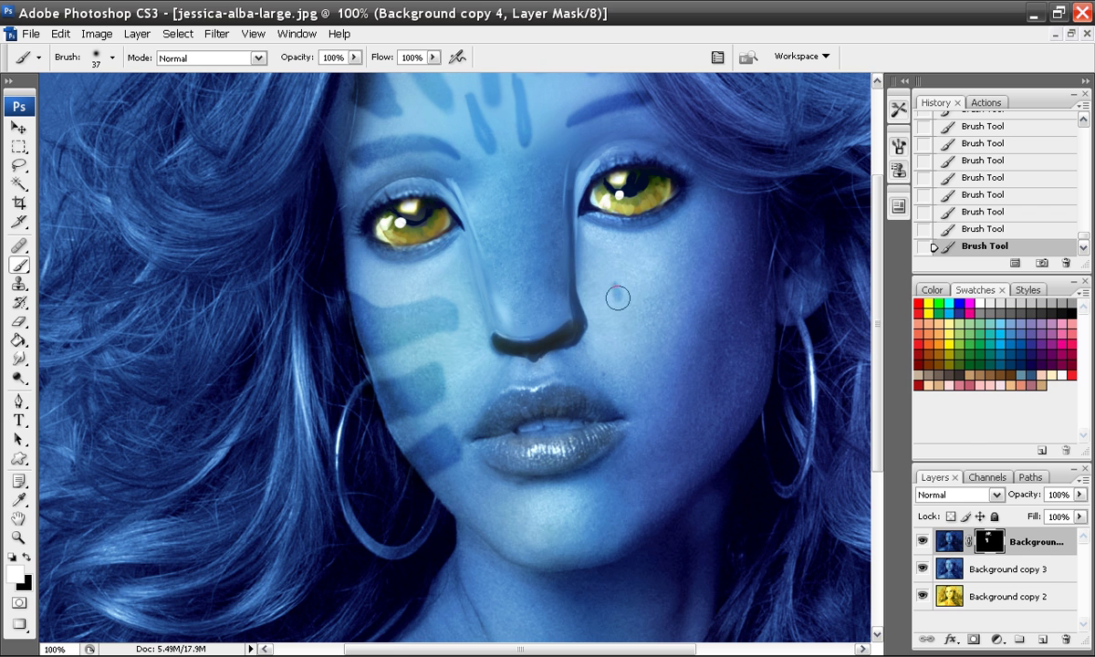
Paint three matching dark stripes on the mask across the shadowed cheek
left_click_drag(614, 295, 769, 286)
mouse_move(621, 283)
left_mouse_down()
mouse_move(758, 244)
mouse_move(611, 269)
left_mouse_up()
mouse_move(646, 343)
left_mouse_down()
mouse_move(643, 332)
mouse_move(746, 328)
mouse_move(677, 355)
mouse_move(714, 345)
mouse_move(760, 371)
mouse_move(713, 403)
mouse_move(765, 422)
mouse_move(741, 430)
left_mouse_up()
Paint tapered dark stripes on the mask across both sides of the neck and above the collarbone
mouse_move(690, 517)
left_mouse_down()
mouse_move(699, 498)
mouse_move(670, 239)
mouse_move(674, 251)
left_mouse_up()
mouse_move(545, 355)
left_mouse_down()
mouse_move(476, 324)
mouse_move(515, 373)
mouse_move(414, 347)
mouse_move(468, 332)
mouse_move(505, 352)
mouse_move(473, 361)
mouse_move(508, 364)
left_mouse_up()
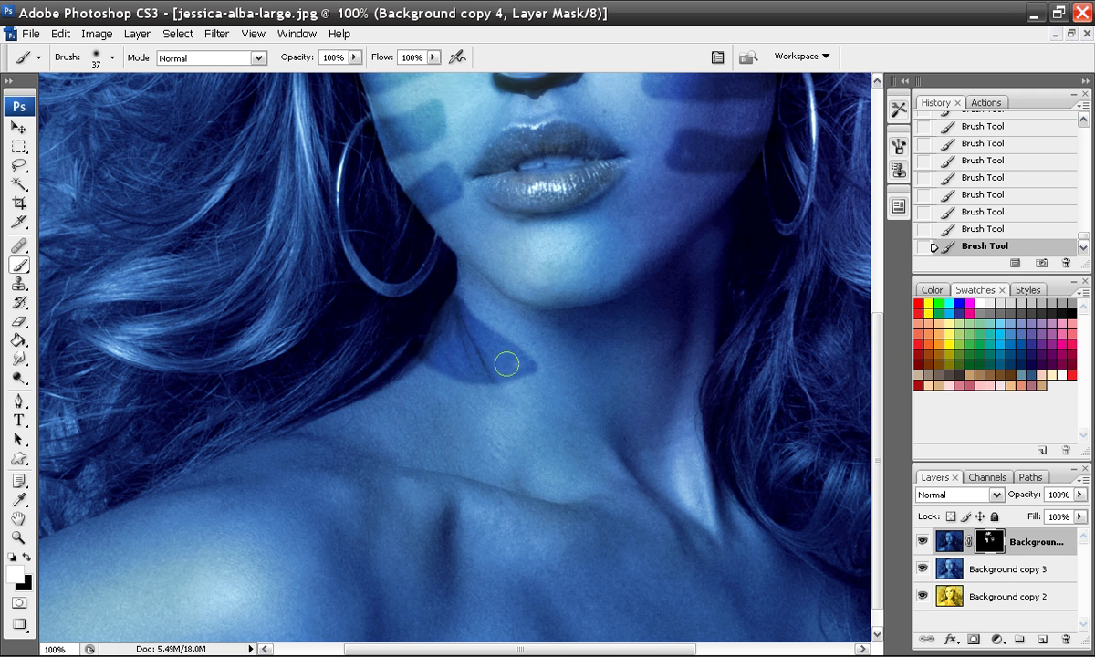
mouse_move(736, 330)
left_mouse_down()
mouse_move(631, 377)
mouse_move(680, 376)
mouse_move(697, 338)
mouse_move(689, 350)
mouse_move(713, 334)
left_mouse_up()
mouse_move(365, 402)
left_mouse_down()
mouse_move(519, 438)
mouse_move(385, 433)
mouse_move(376, 410)
mouse_move(387, 417)
mouse_move(379, 428)
mouse_move(342, 415)
mouse_move(467, 435)
left_mouse_up()
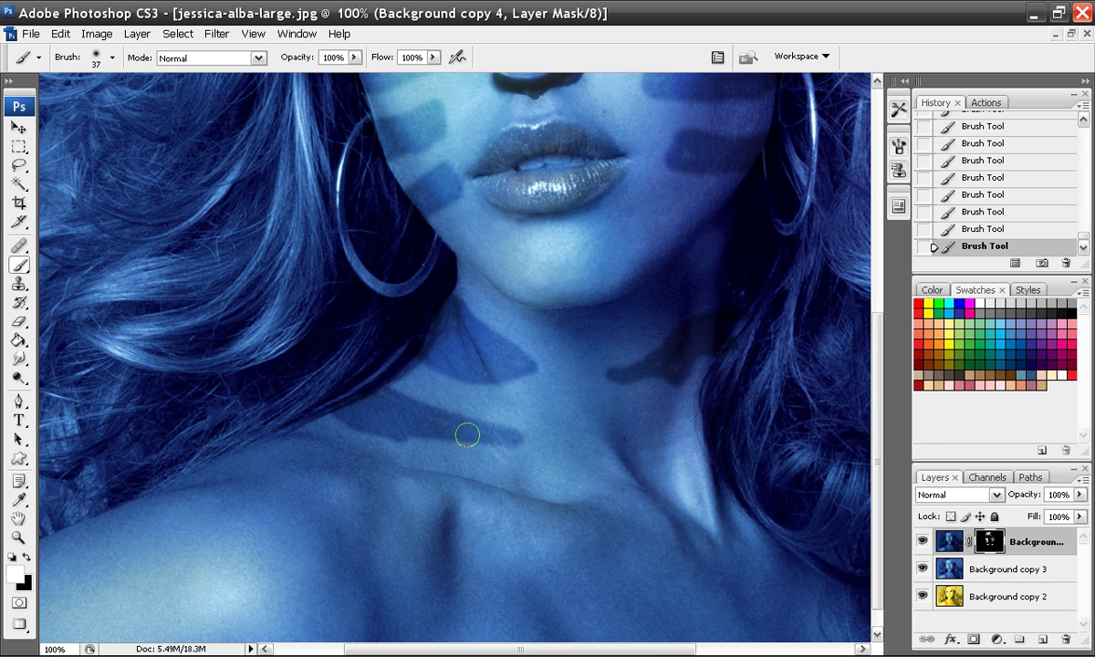
Swap the foreground colour to black and set a soft round 104 px brush at 0% hardness
left_click_drag(494, 269, 473, 368)
left_click_drag(489, 244, 462, 377)
left_click_drag(451, 294, 460, 378)
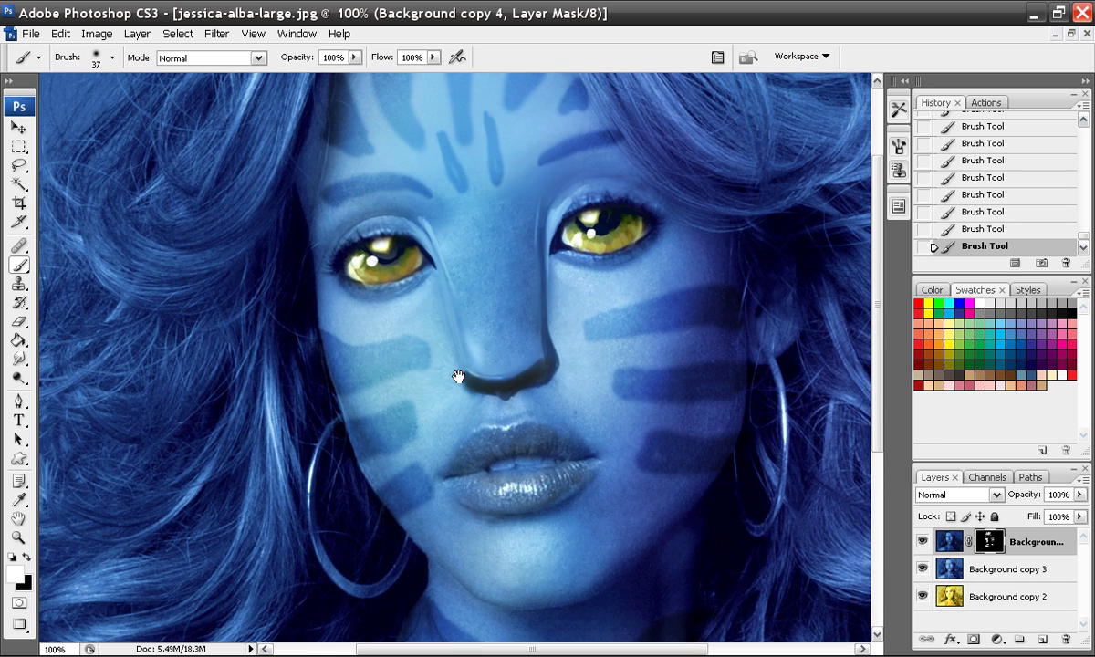
left_click_drag(448, 326, 419, 378)
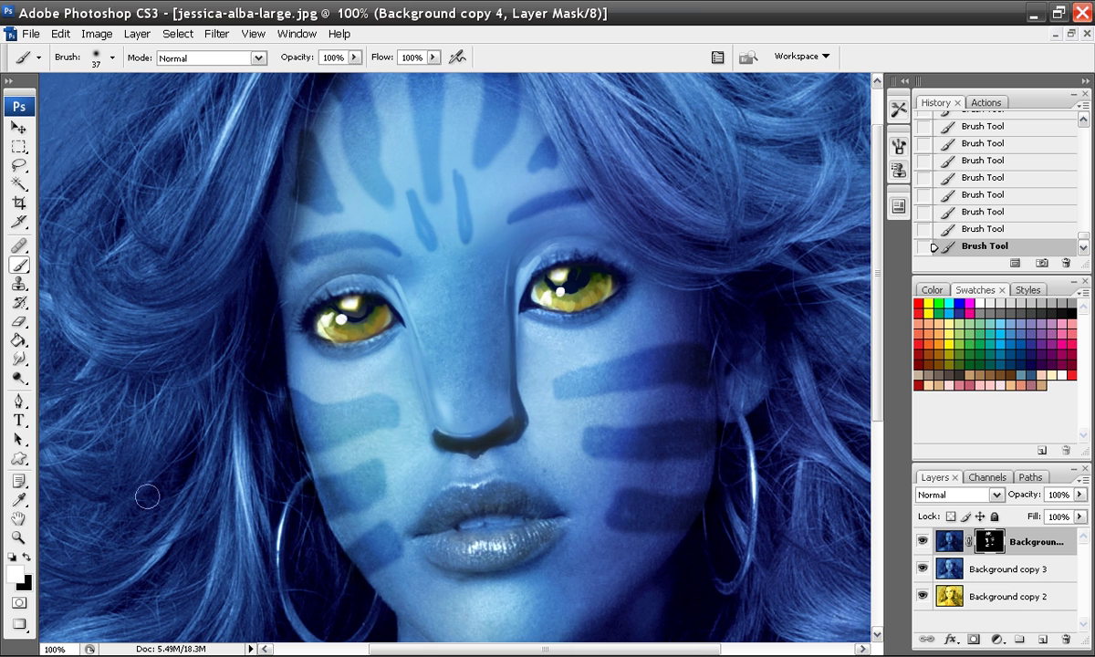
left_click(29, 556)
right_click(487, 391)
left_click(628, 517)
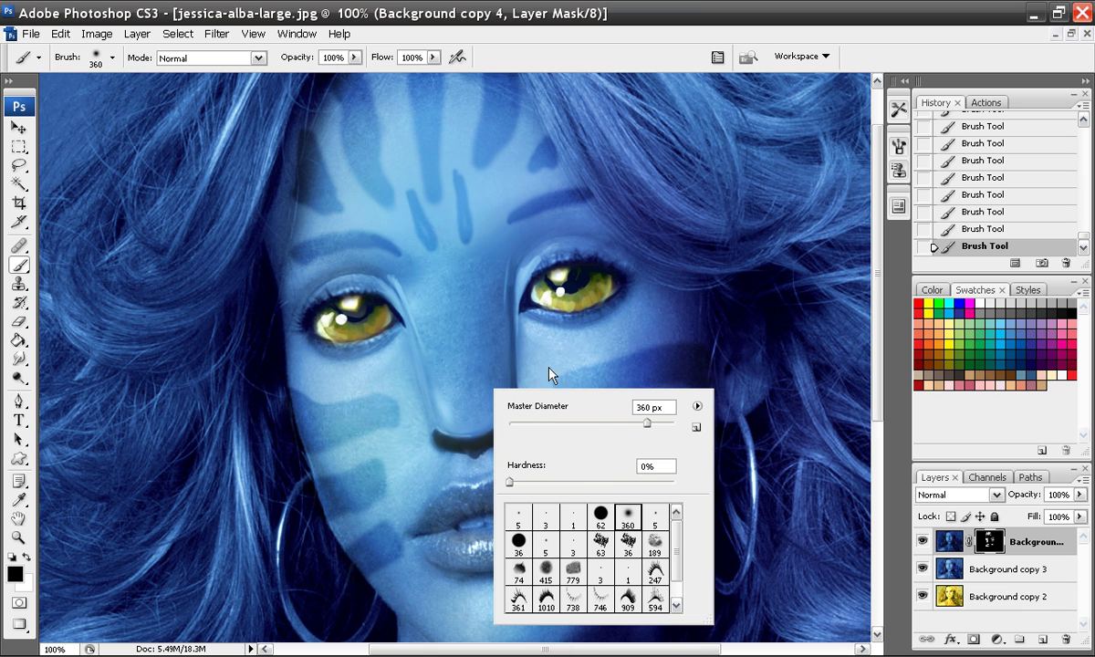
left_click(592, 424)
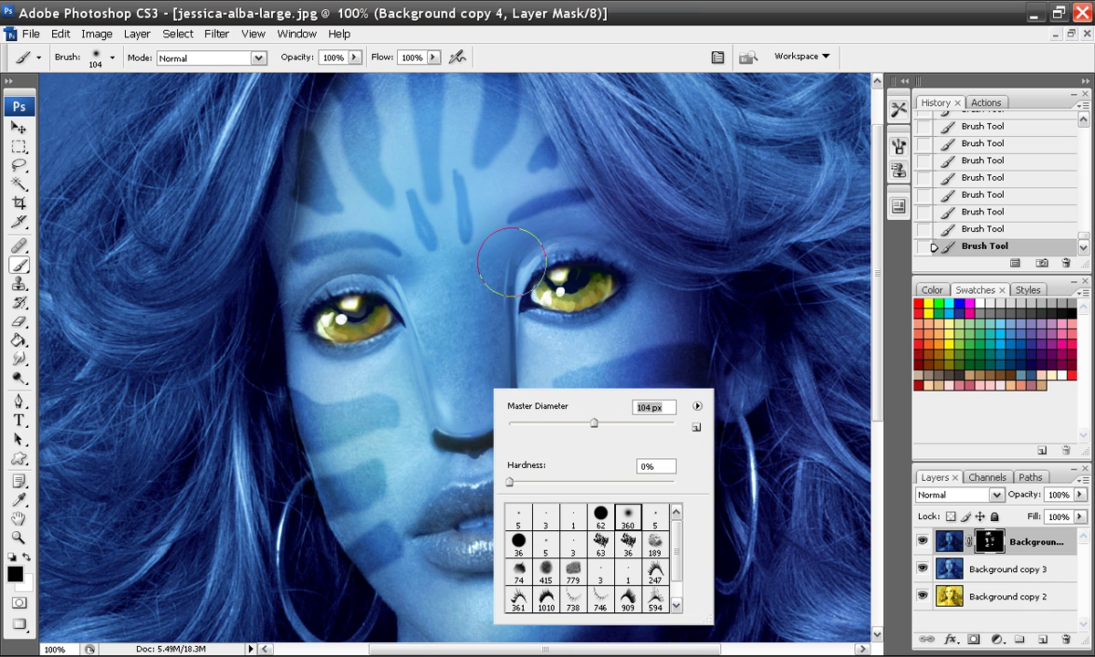
Paint black on the mask over the inner ends of the forehead, brow and cheek stripes to fade them softly
left_click_drag(447, 251, 468, 238)
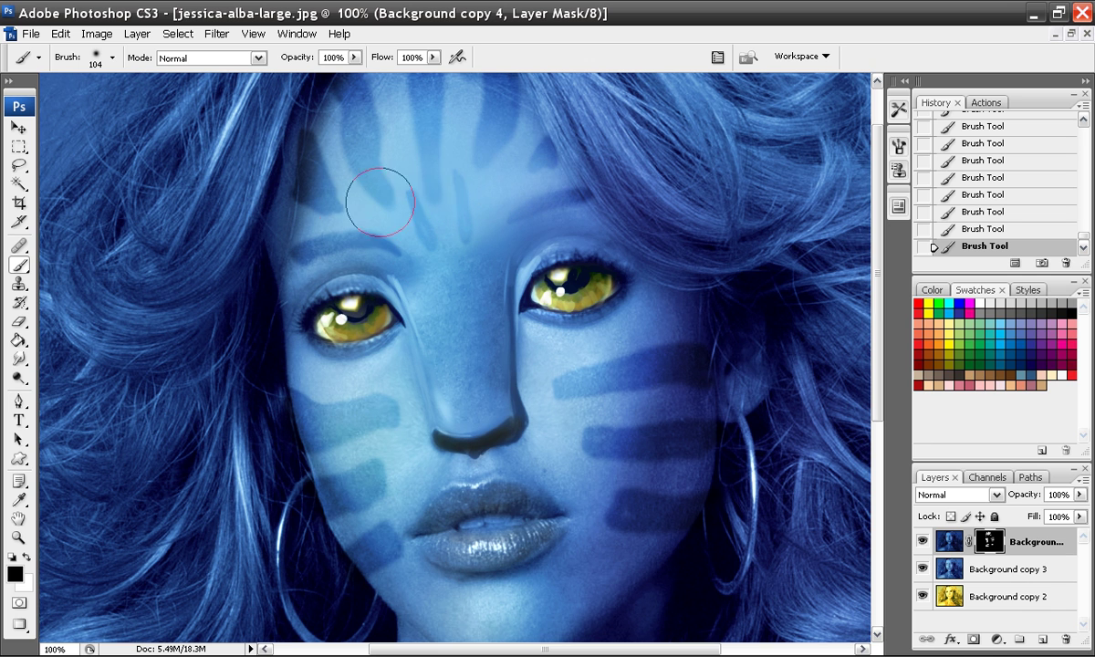
mouse_move(352, 194)
left_mouse_down()
mouse_move(503, 180)
mouse_move(483, 176)
mouse_move(451, 238)
left_mouse_up()
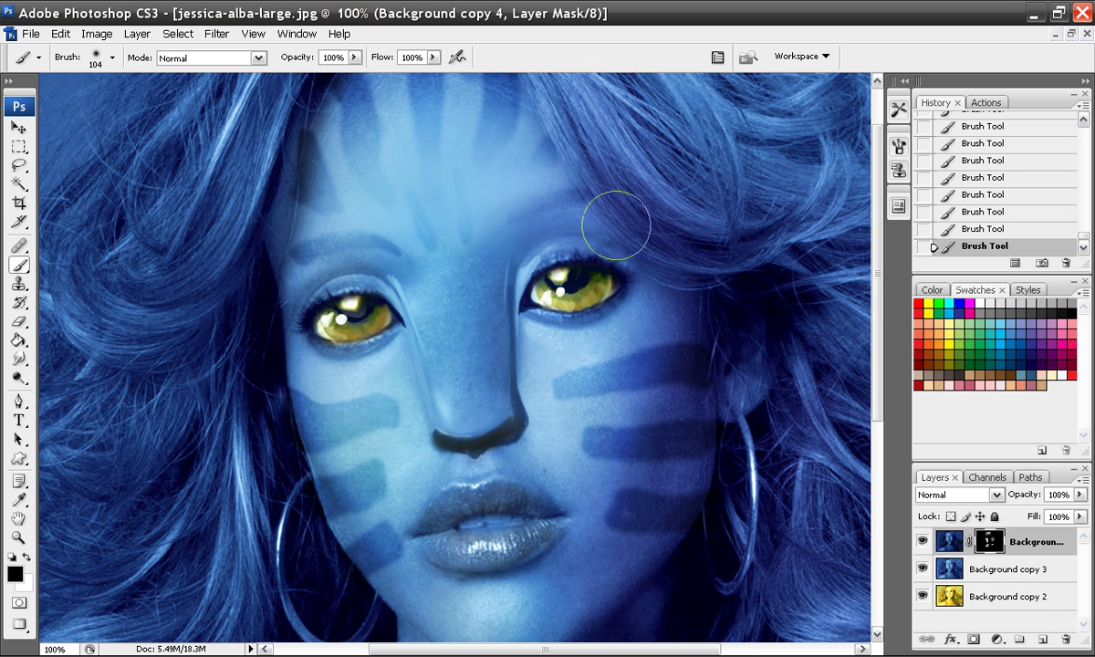
mouse_move(573, 402)
left_mouse_down()
mouse_move(595, 443)
mouse_move(571, 394)
mouse_move(601, 559)
left_mouse_up()
mouse_move(418, 407)
left_mouse_down()
mouse_move(416, 564)
mouse_move(490, 520)
left_mouse_up()
left_click_drag(577, 462, 591, 553)
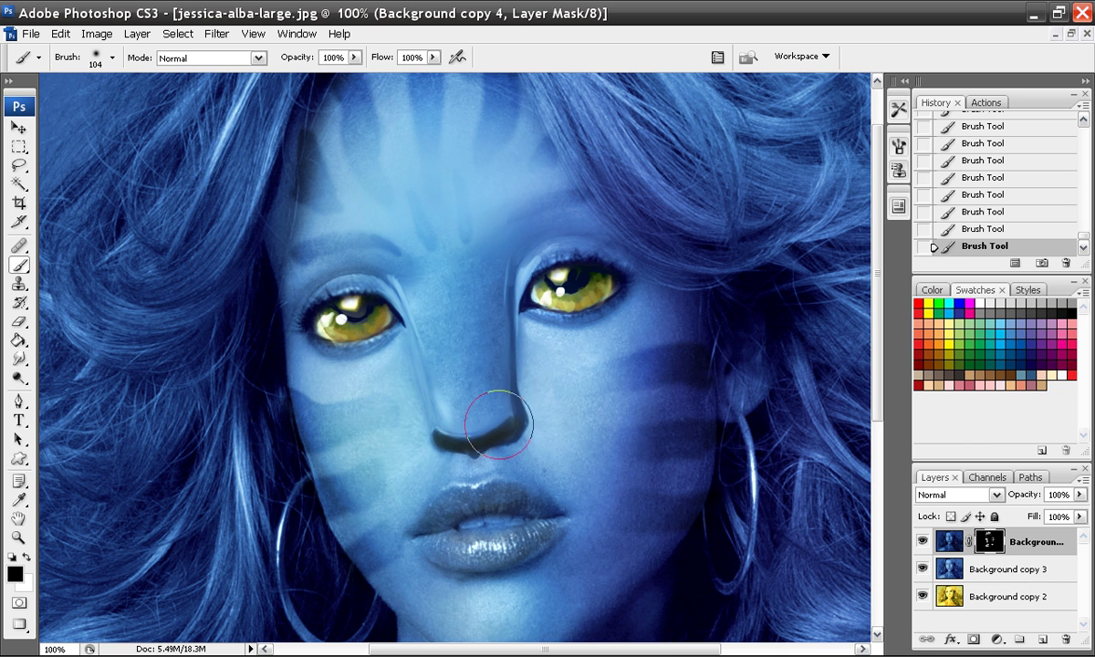
mouse_move(394, 378)
left_mouse_down()
mouse_move(372, 407)
mouse_move(411, 483)
left_mouse_up()
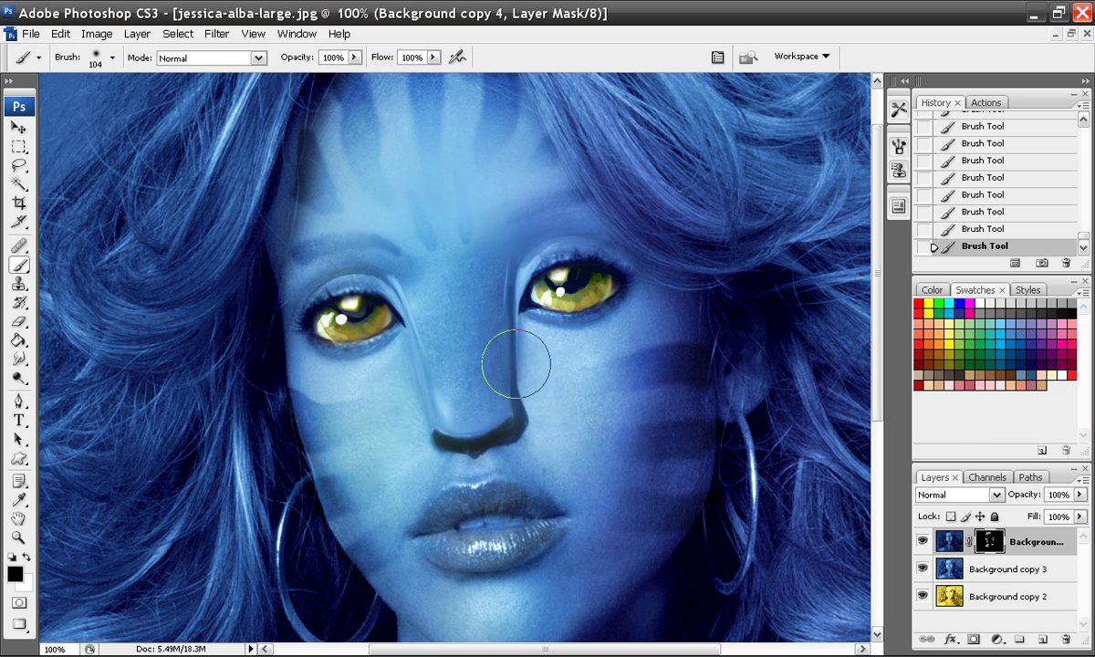
key("ctrl+minus")
left_click_drag(611, 383, 577, 357)
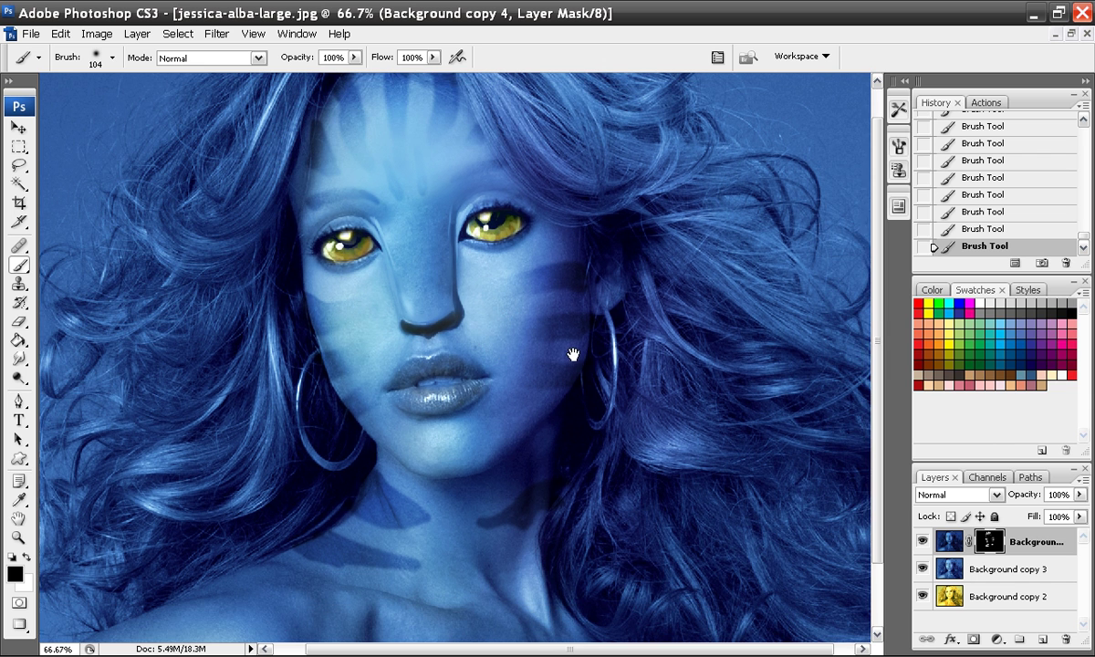